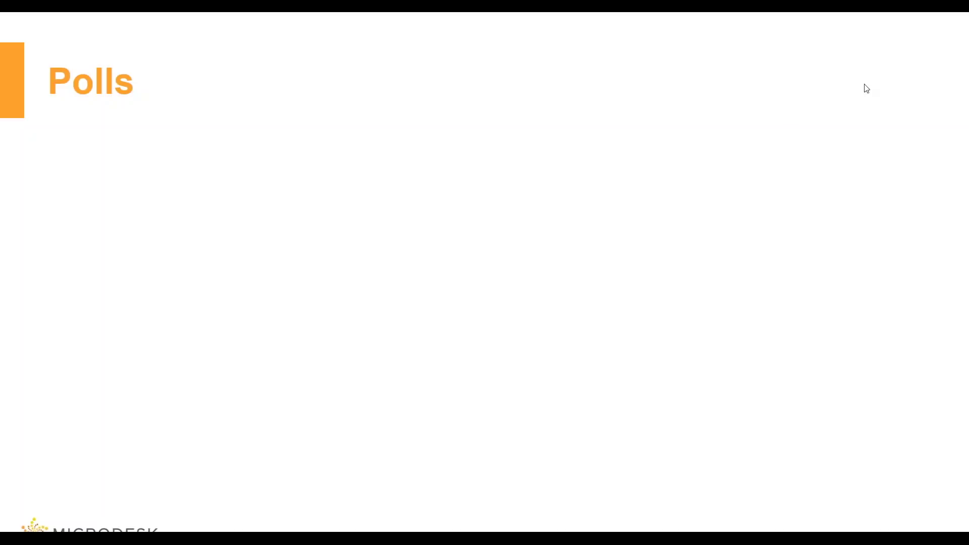
End the slide show and minimize PowerPoint to switch to Bluebeam Revu.
key("Escape")
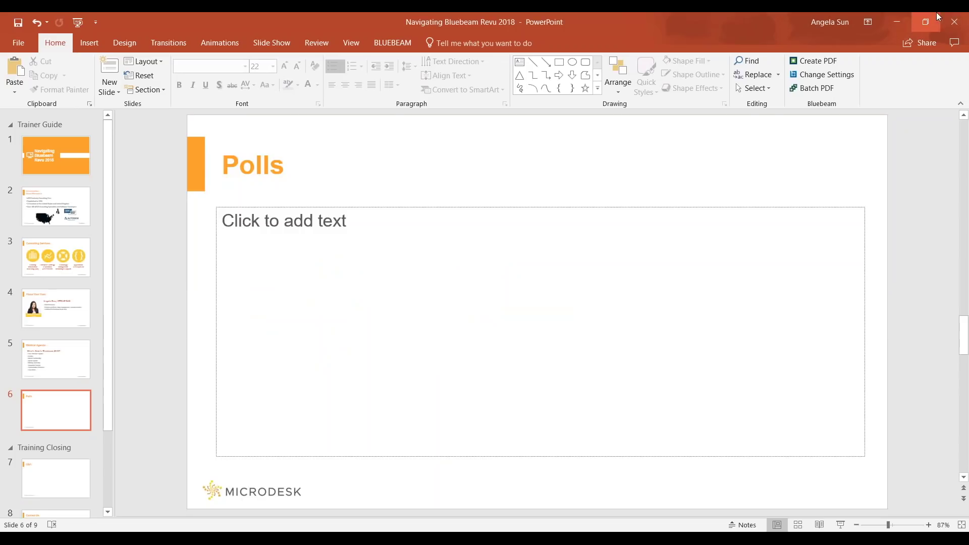
left_click(893, 23)
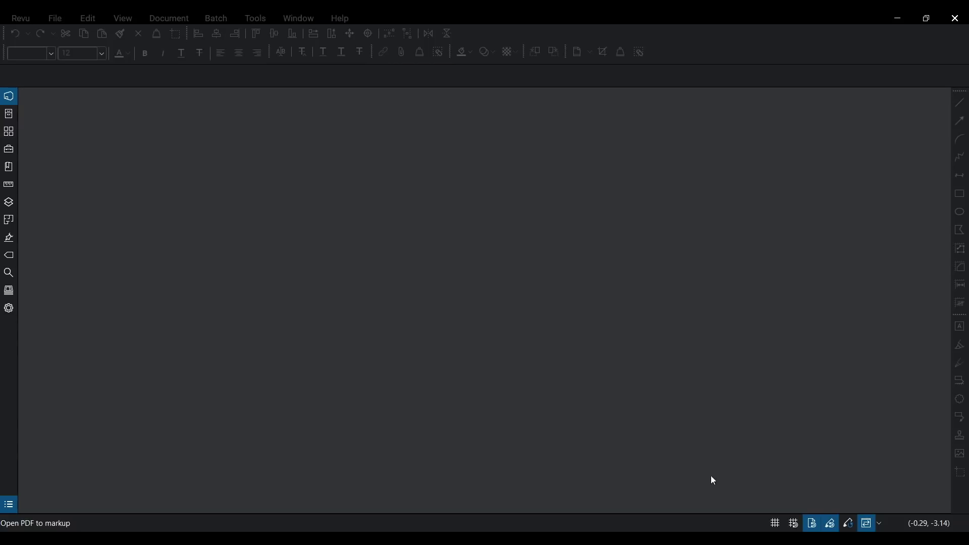
Show the new Revu window side by side with Bluebeam Revu x64, and return the new window to full screen.
left_click_drag(548, 23, 0, 202)
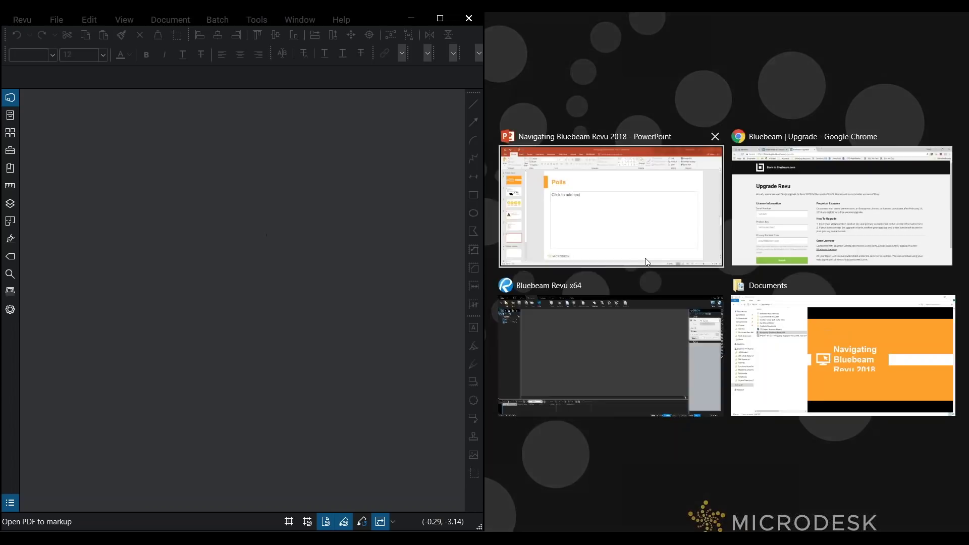
left_click(599, 326)
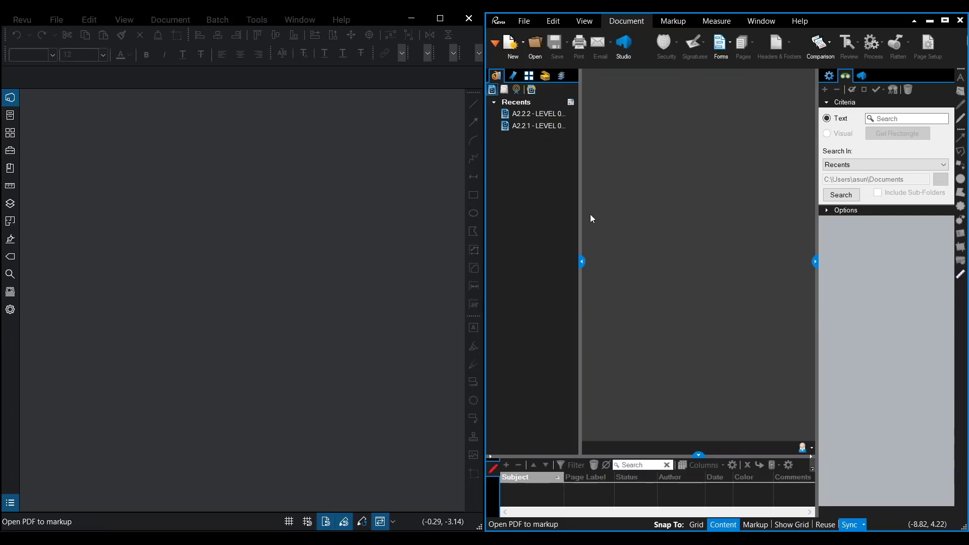
left_click(275, 158)
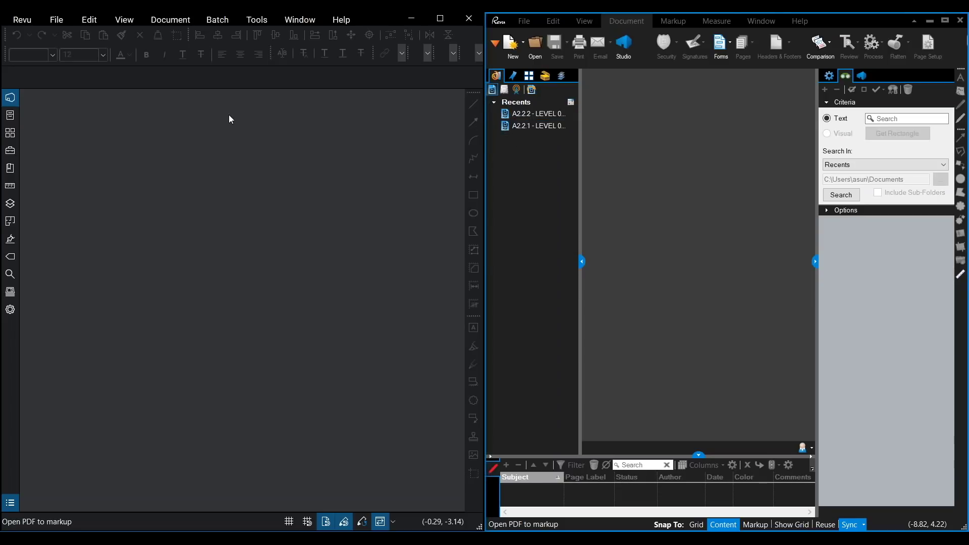
left_click(930, 21)
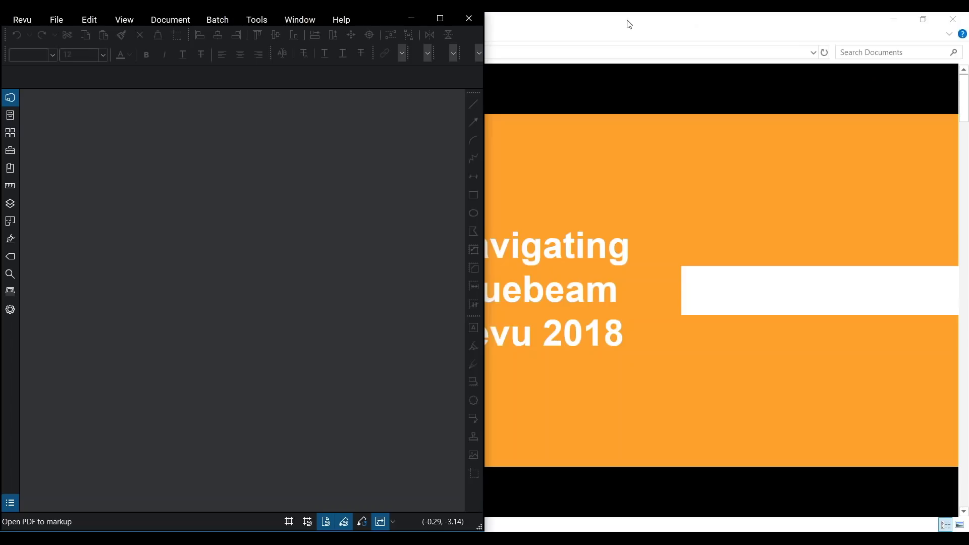
left_click(440, 18)
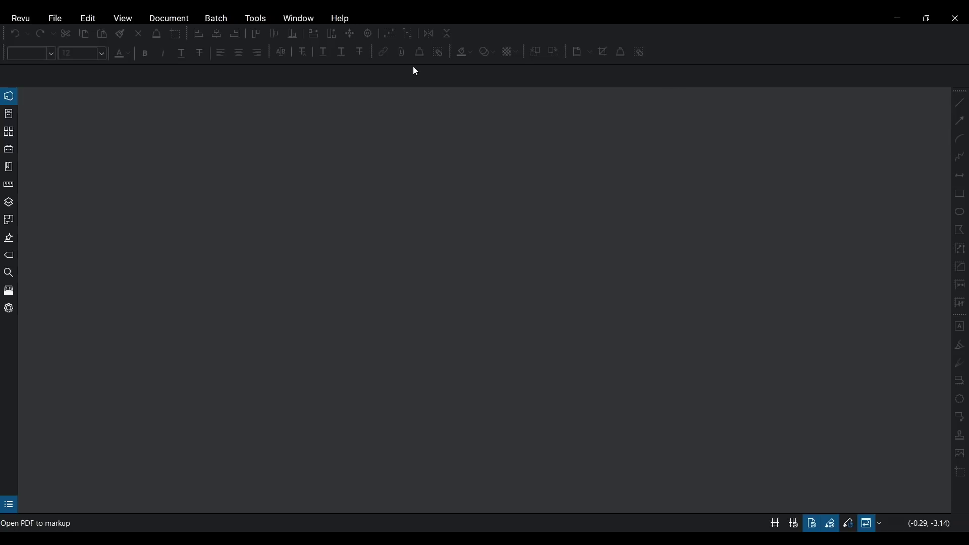
Open the recent file A2.2.3 - LEVEL 02 REFLECTED CEILING PLAN_REV1.pdf.
left_click(57, 22)
left_click(57, 22)
left_click(57, 23)
left_click(57, 23)
left_click(56, 25)
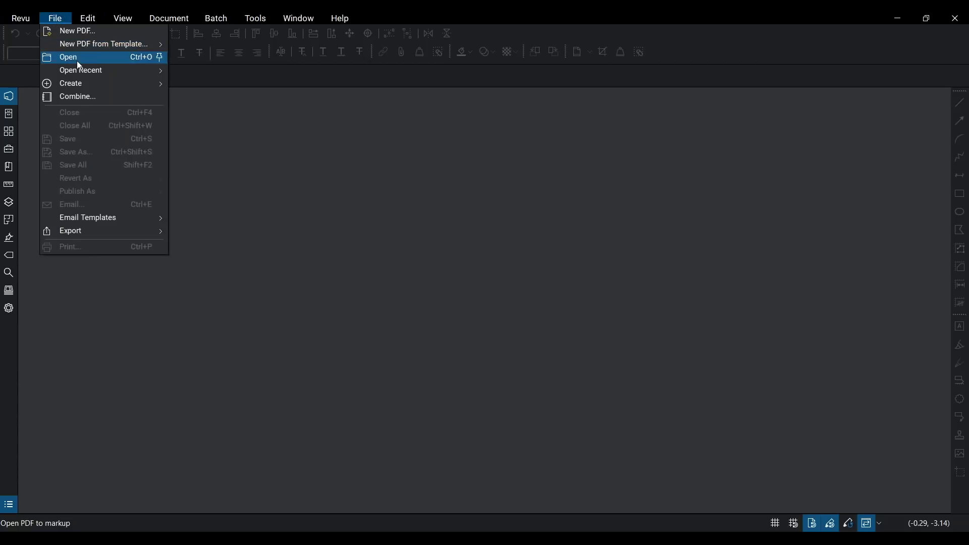
mouse_move(83, 71)
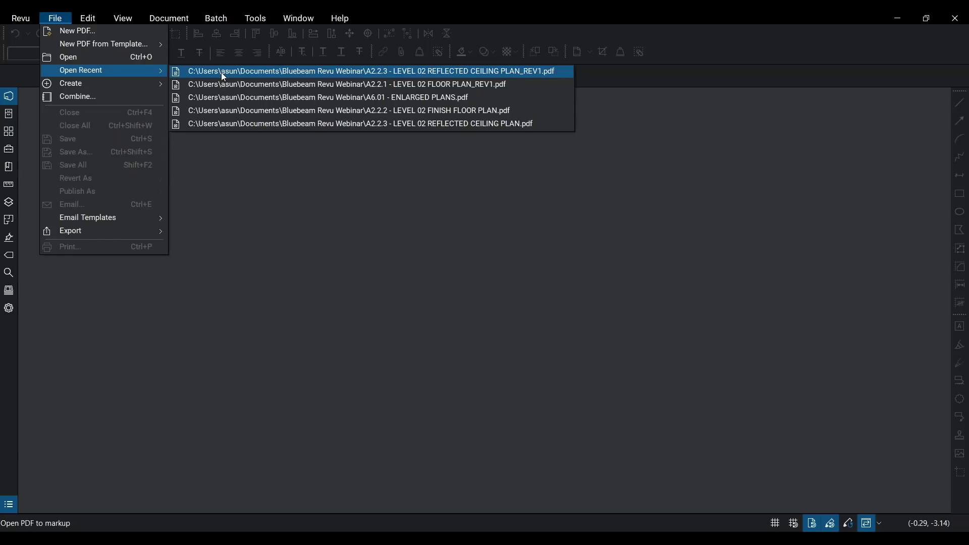
left_click(377, 73)
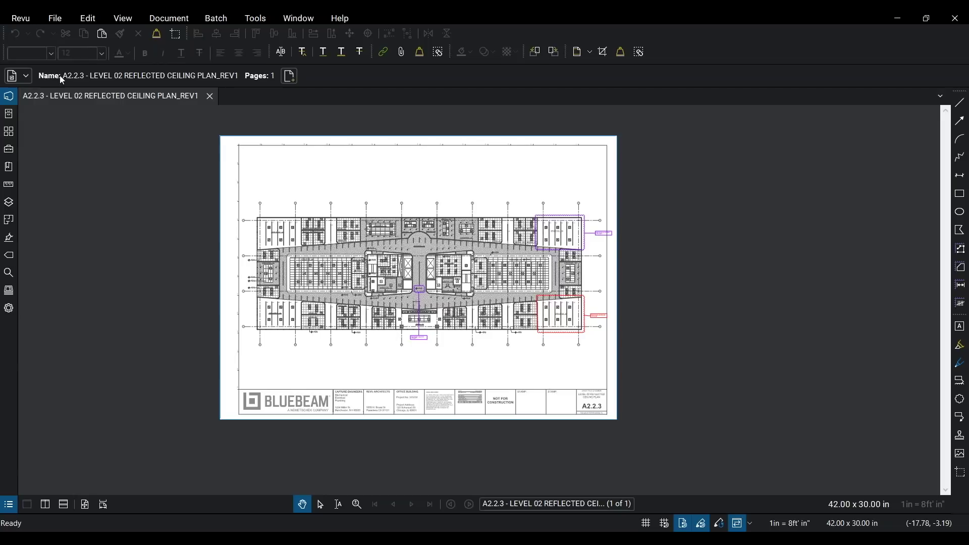
View the summary of file information for the open ceiling plan PDF.
left_click(29, 78)
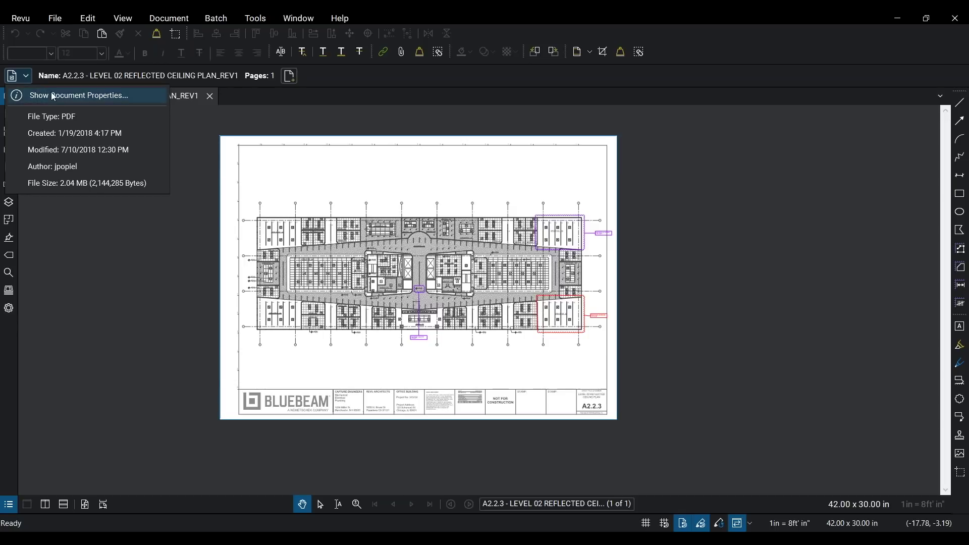
left_click(315, 79)
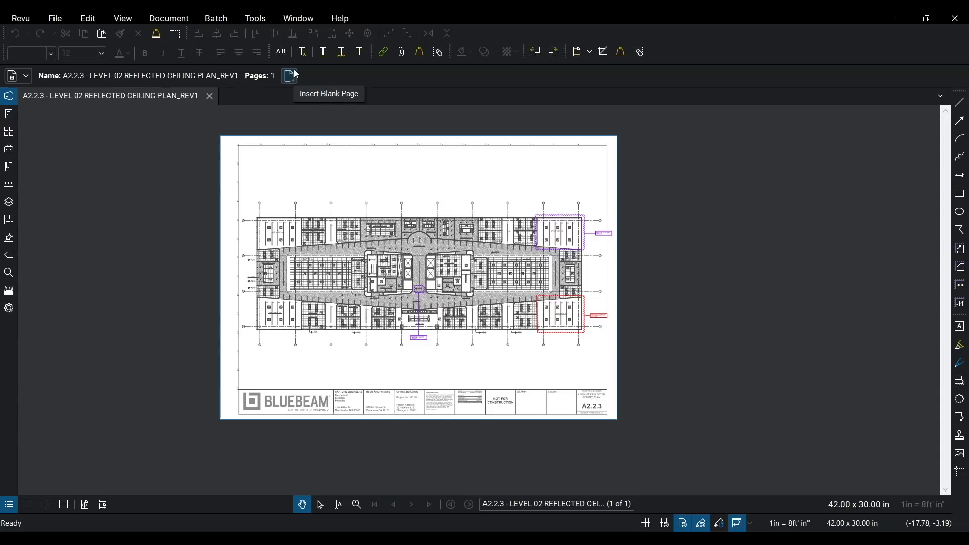
Insert a blank page into the ceiling plan PDF and undo the insertion.
left_click(289, 77)
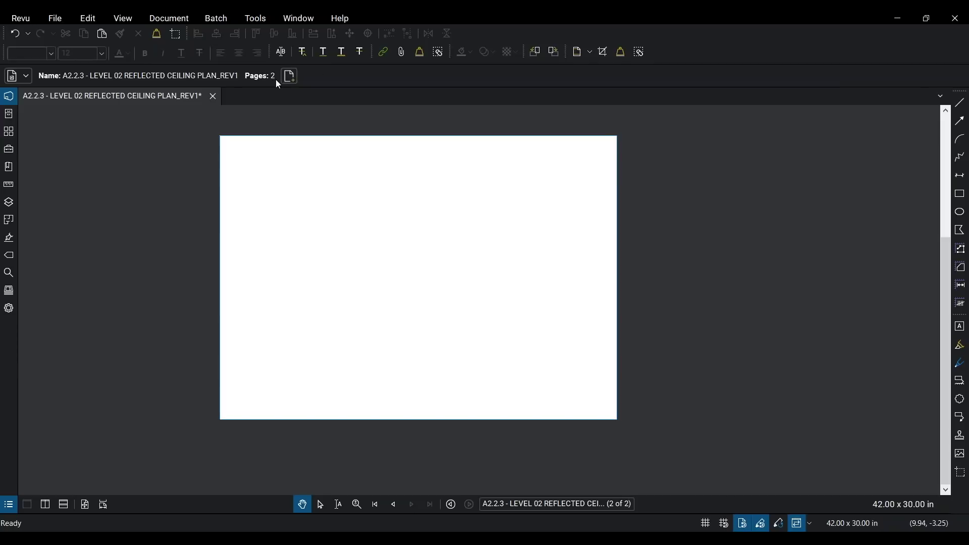
left_click(19, 35)
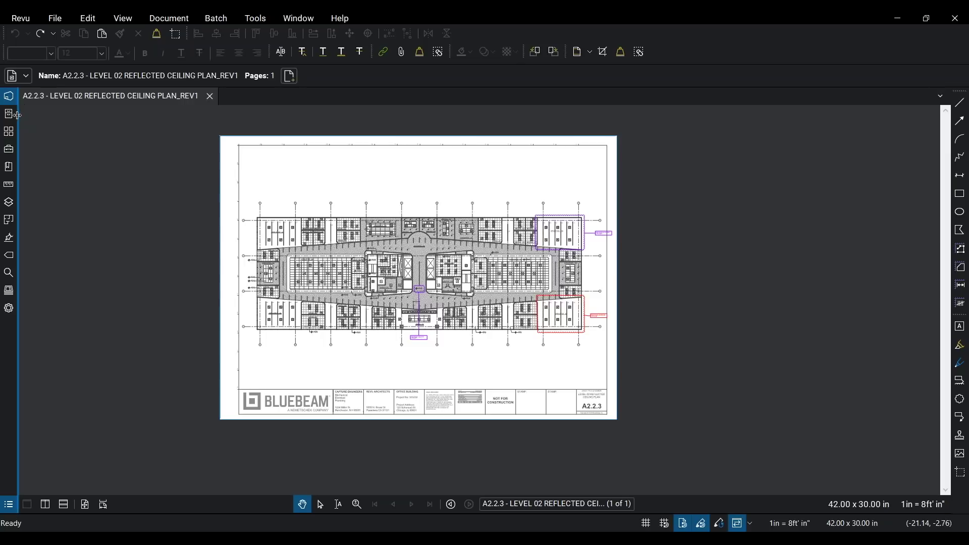
Expand and collapse the Studio panel beside the drawing.
left_click_drag(17, 115, 47, 114)
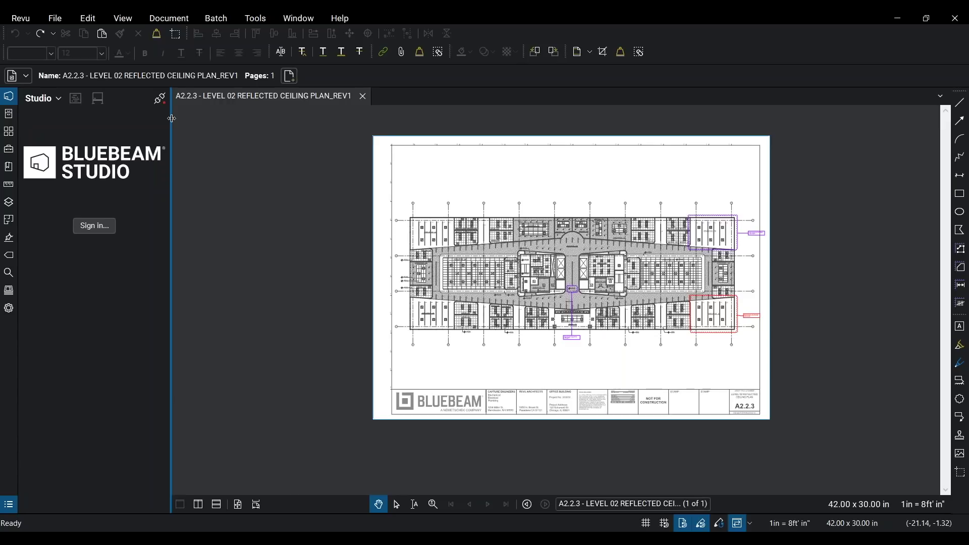
left_click_drag(172, 118, 20, 117)
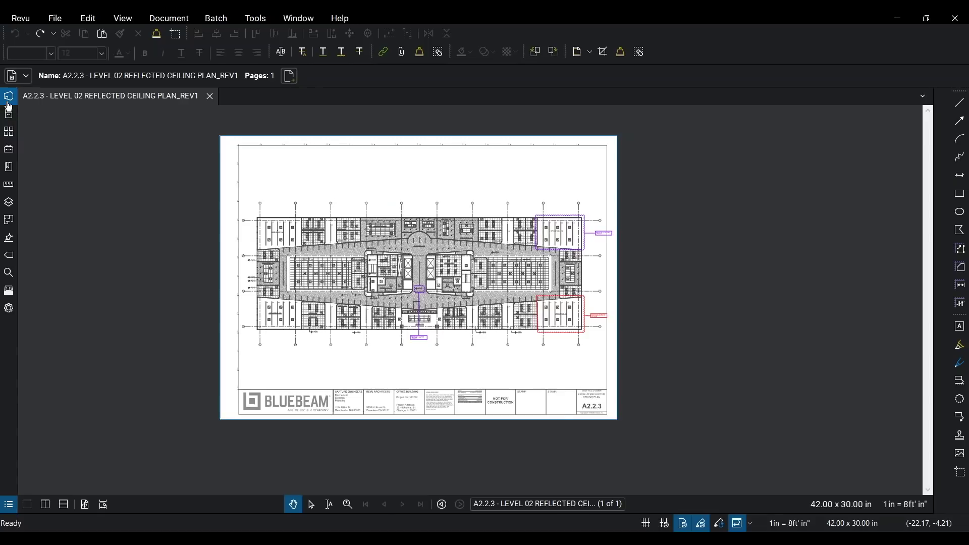
left_click(9, 101)
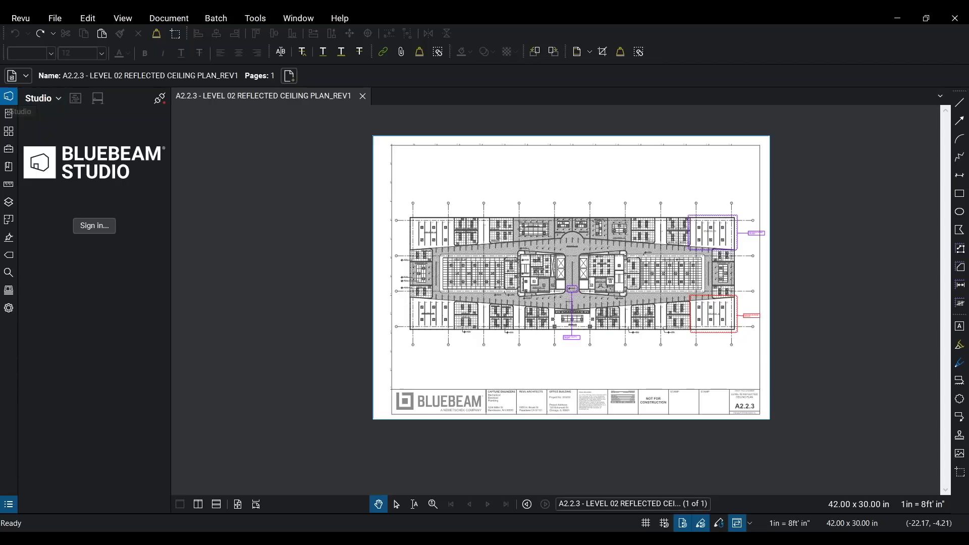
Hide the Studio panel from the panel access bar, and show it there again in collapsed form.
right_click(9, 98)
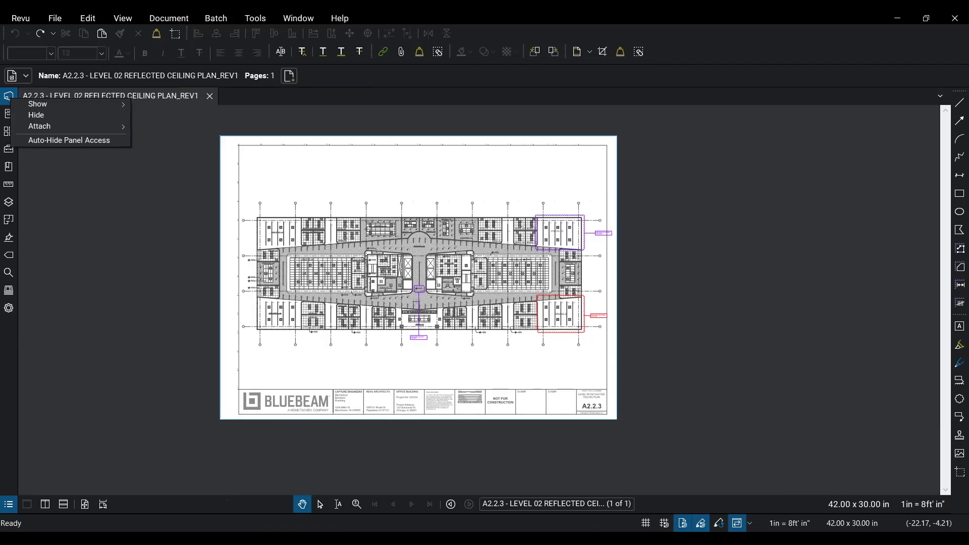
left_click(42, 119)
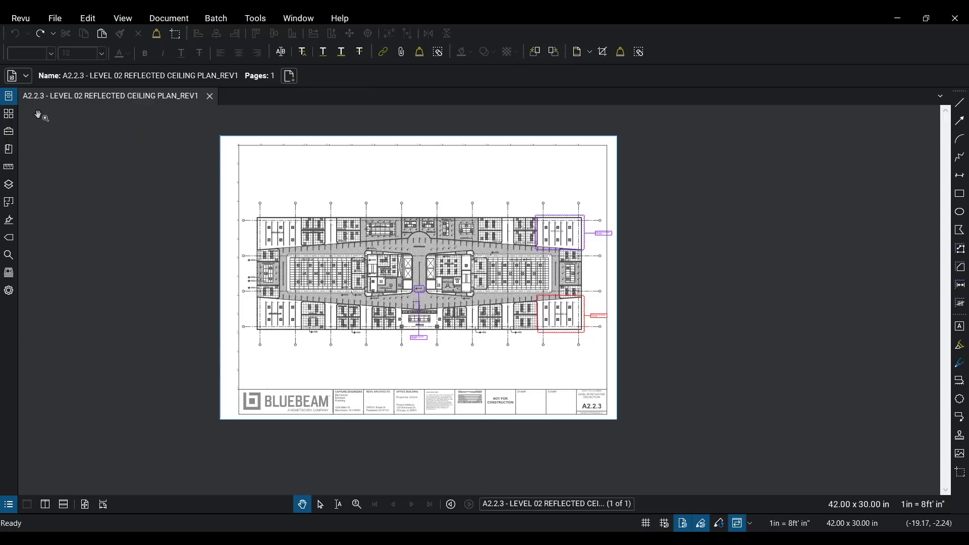
right_click(7, 308)
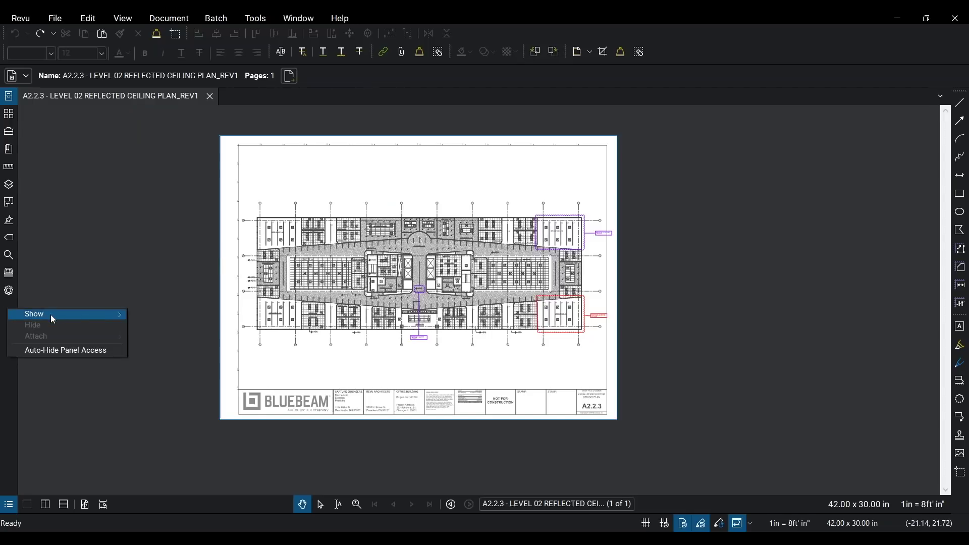
mouse_move(54, 314)
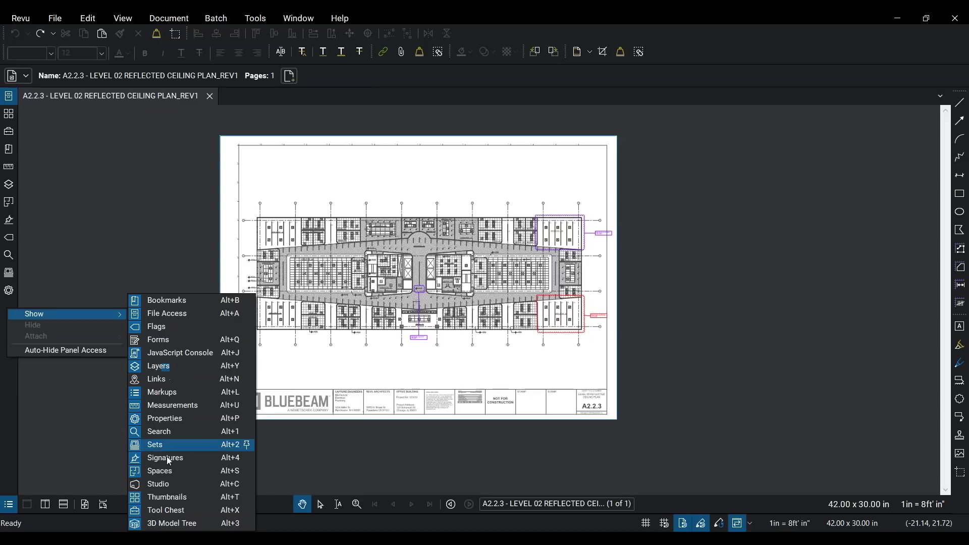
left_click(156, 484)
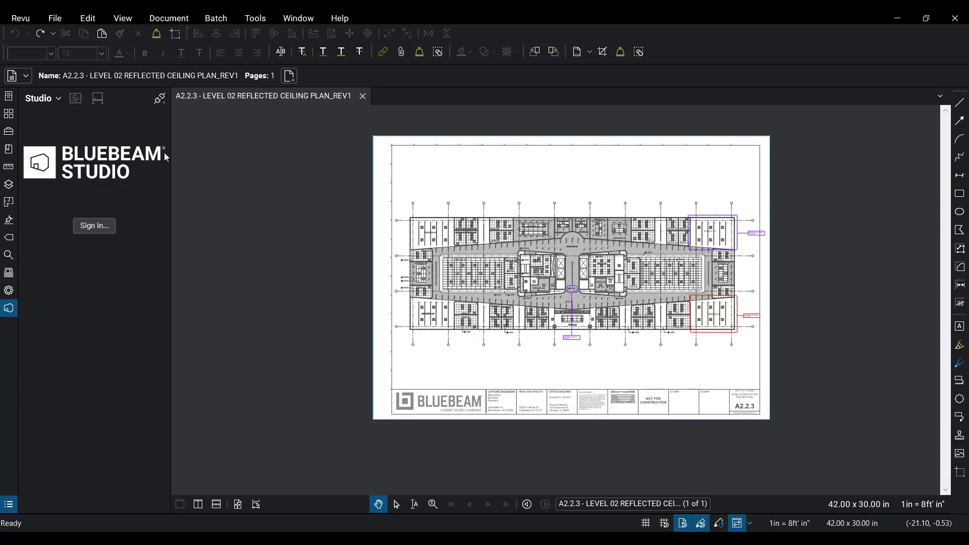
left_click_drag(166, 158, 30, 248)
Turn on Auto-Hide Panel Access for the side panel bar, reveal the bar, and turn the option off again.
right_click(12, 350)
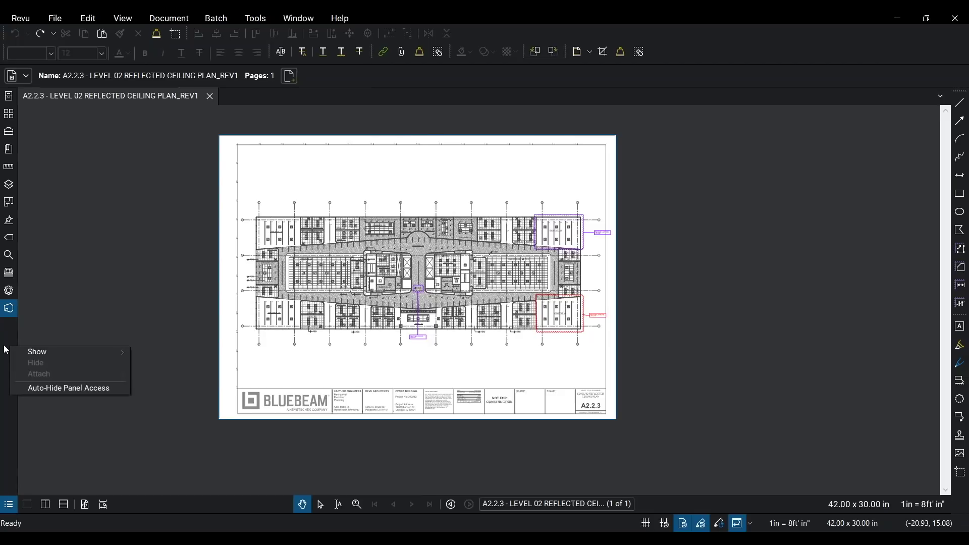
left_click(56, 389)
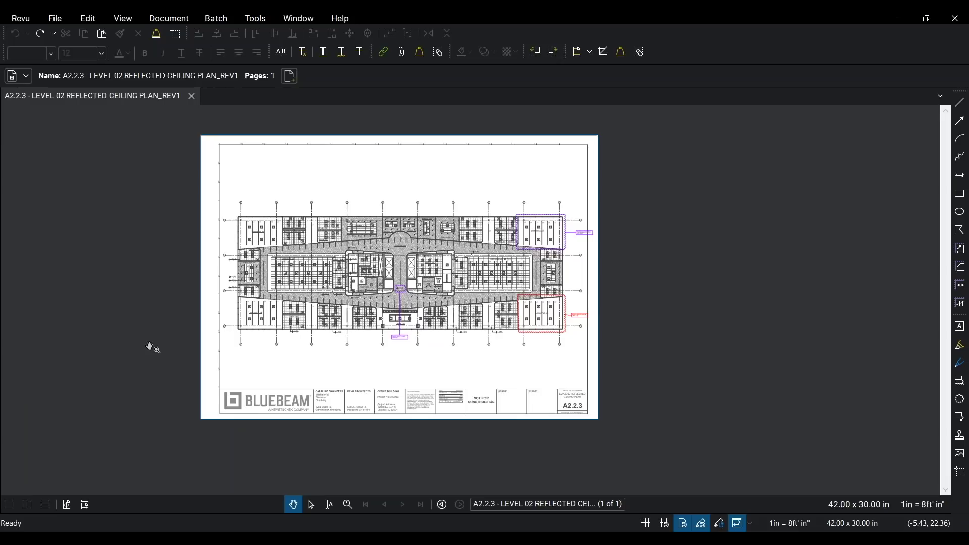
mouse_move(6, 362)
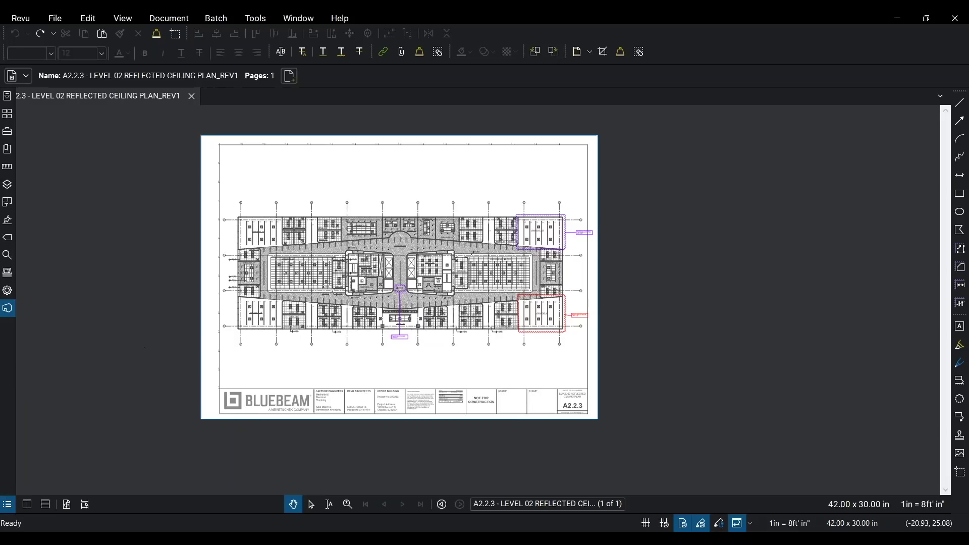
right_click(7, 362)
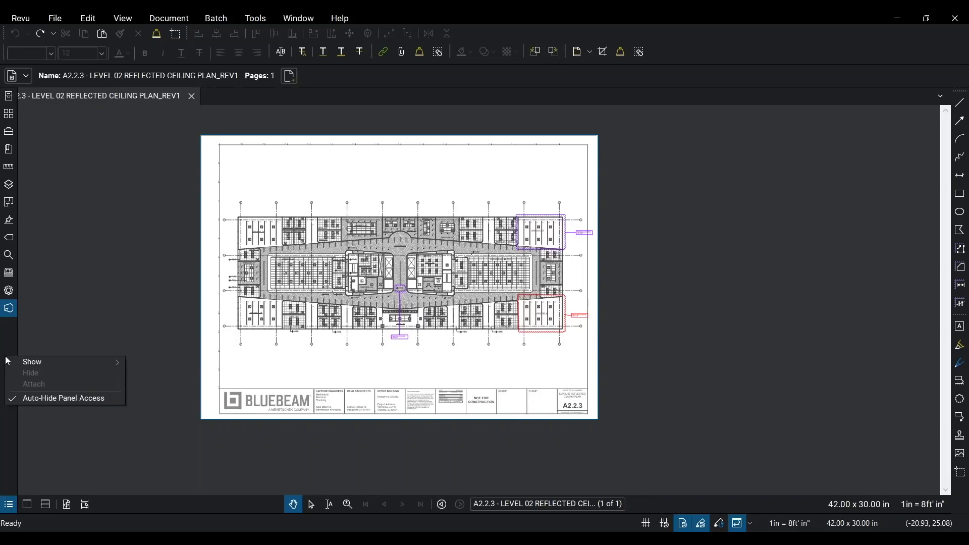
left_click(15, 400)
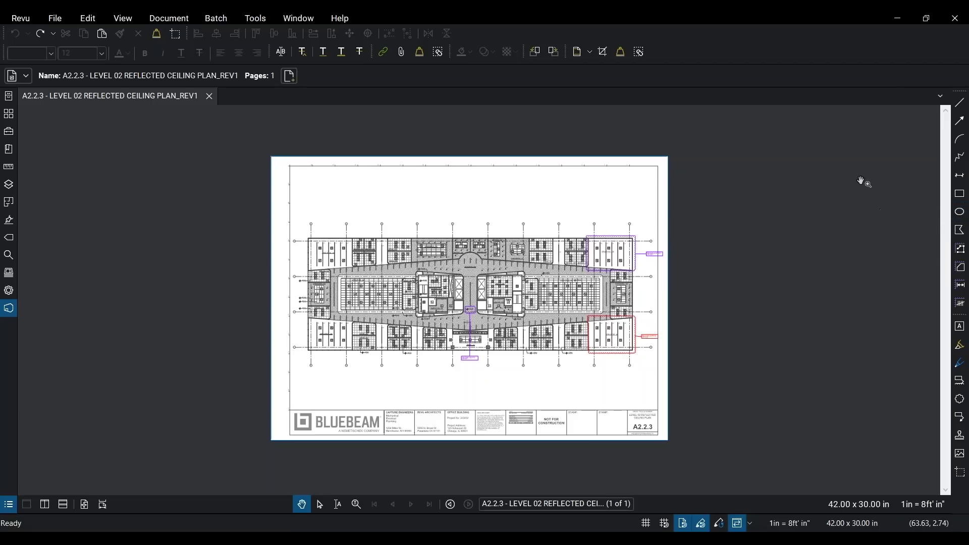
left_click_drag(641, 287, 715, 273)
scroll(725, 259, "up", 5)
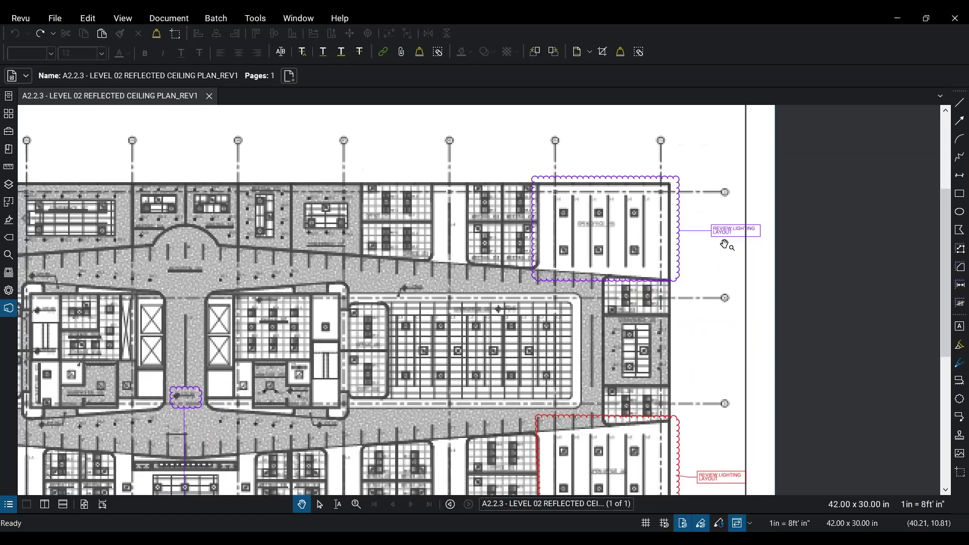
left_click(603, 309)
key("ctrl+y")
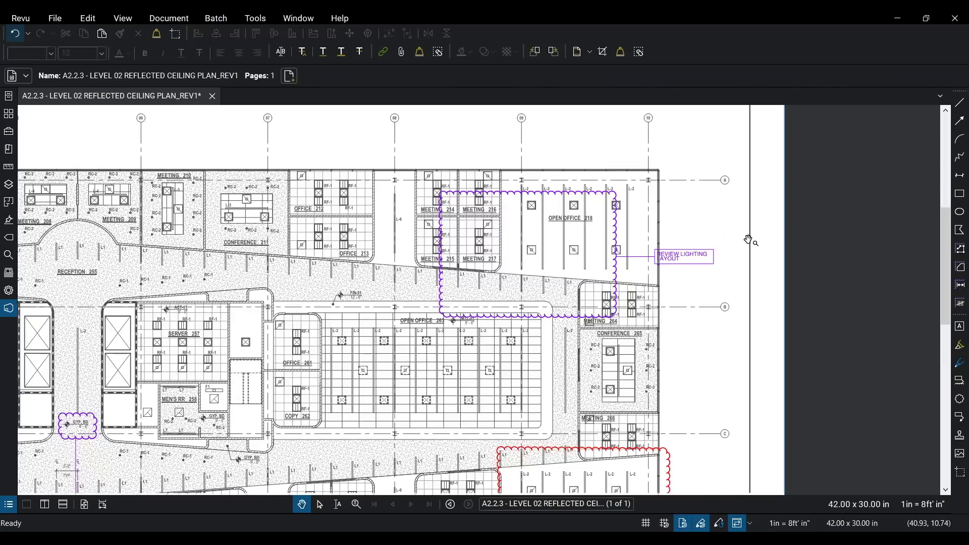
scroll(749, 241, "up", 2)
key("ctrl+z")
scroll(731, 243, "down", 1)
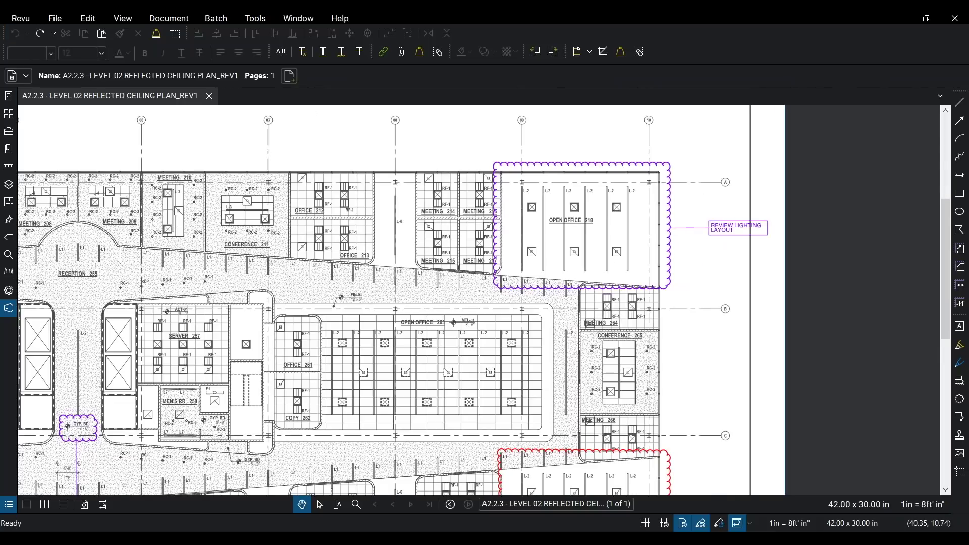
Select the purple "REVIEW LIGHTING LAYOUT" cloud callout around Open Office 218 and look through its markup property settings.
scroll(758, 268, "down", 2)
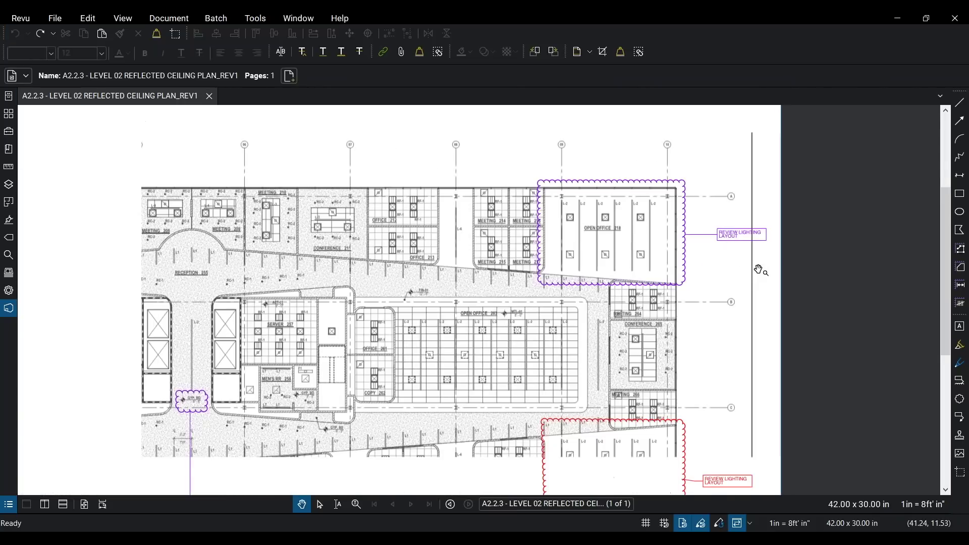
left_click_drag(650, 284, 598, 242)
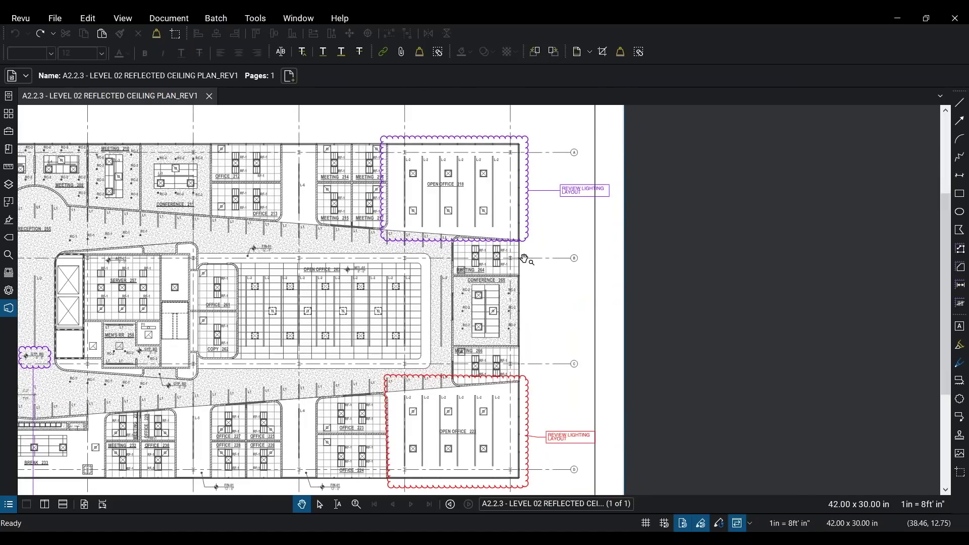
scroll(525, 259, "down", 2)
left_click_drag(552, 262, 597, 249)
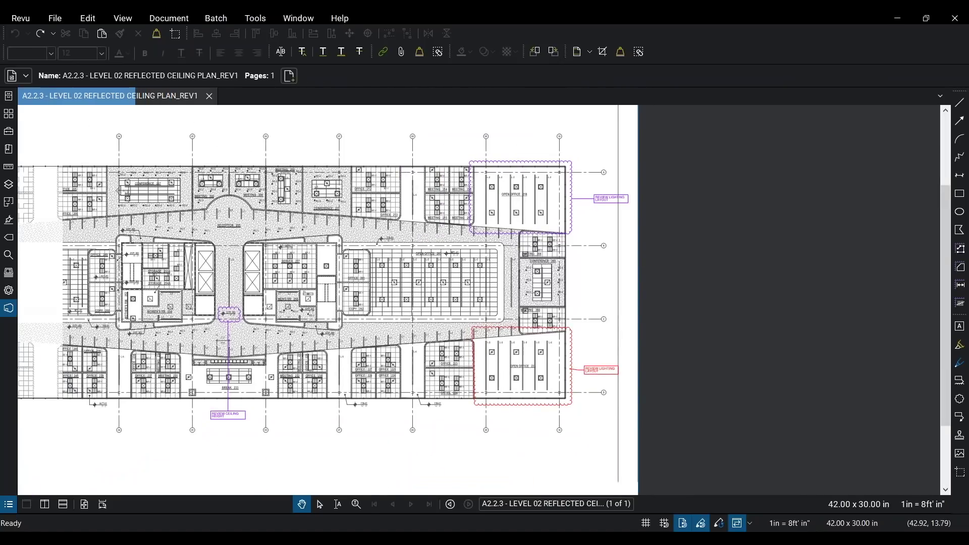
left_click(585, 204)
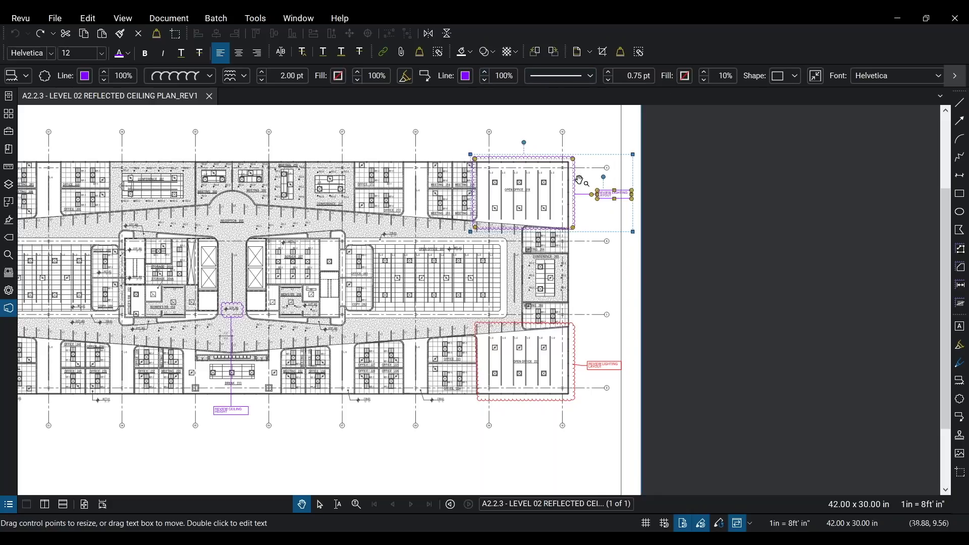
left_click(961, 77)
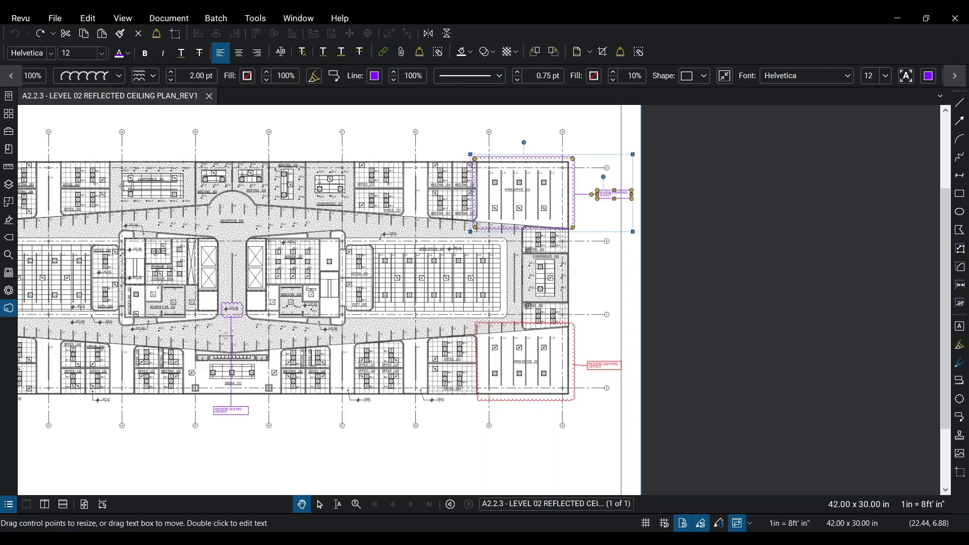
Look through the full range of line, fill, shape and font properties of the selected purple cloud callout and deselect it.
left_click(8, 76)
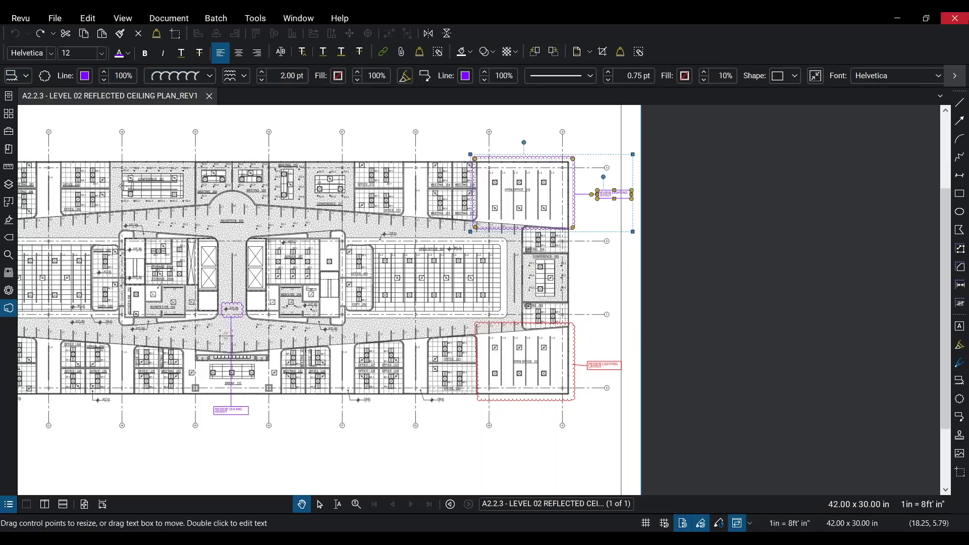
left_click(955, 75)
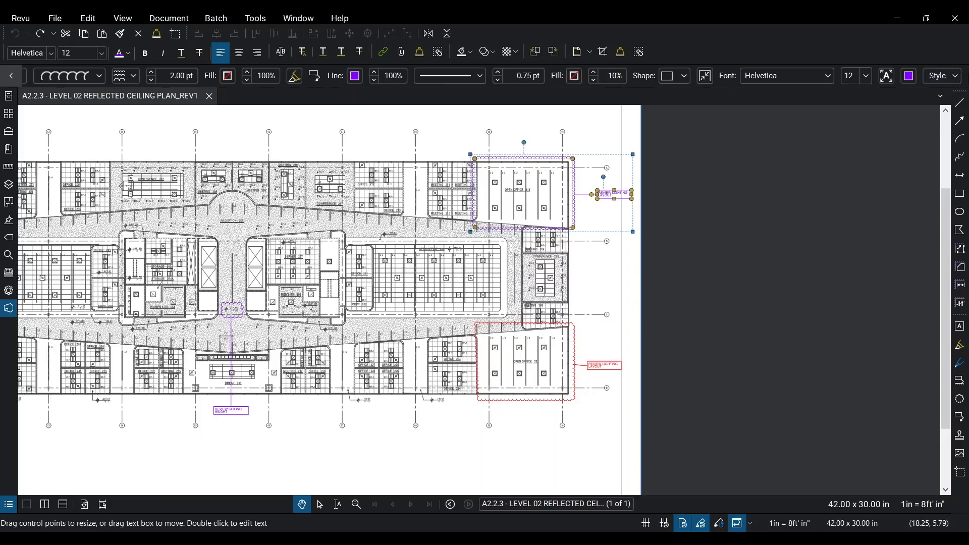
left_click(11, 76)
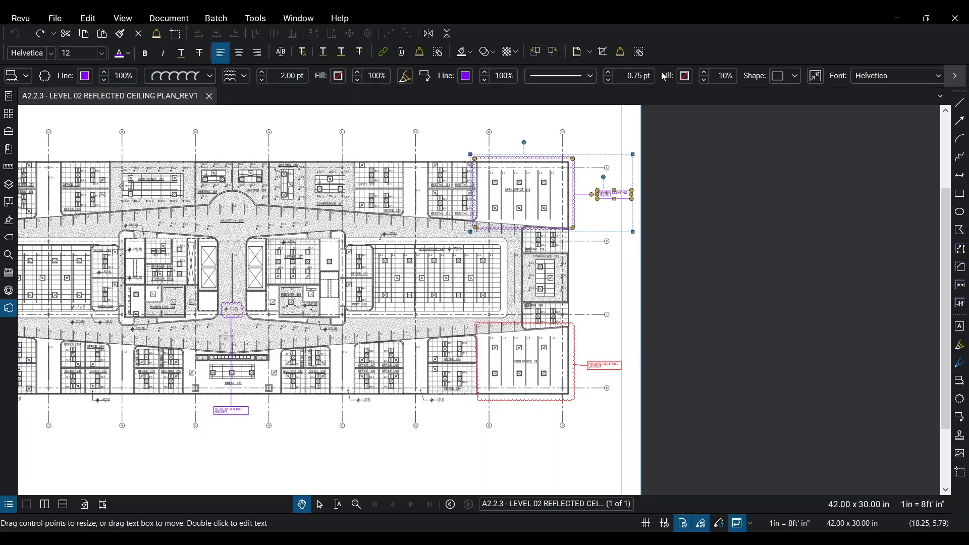
left_click(955, 76)
left_click(955, 77)
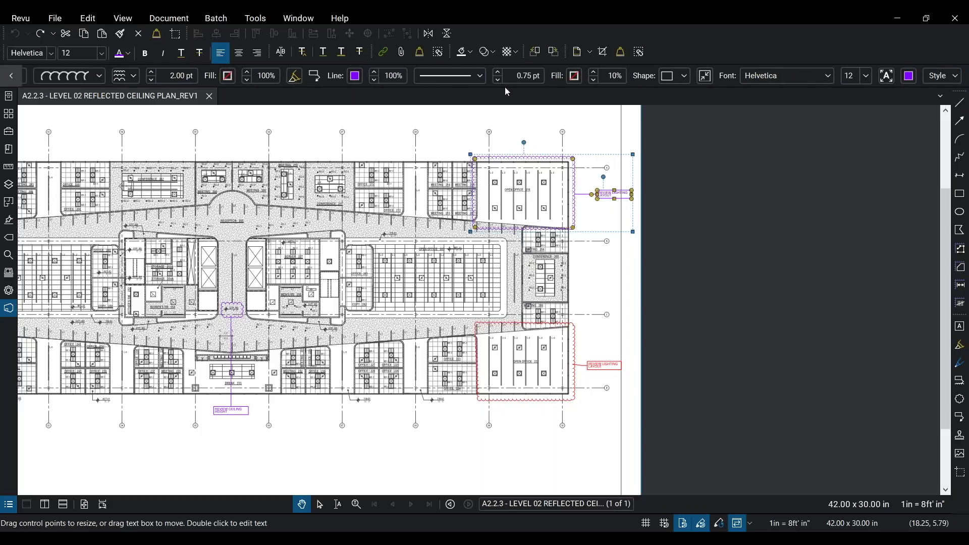
left_click(11, 76)
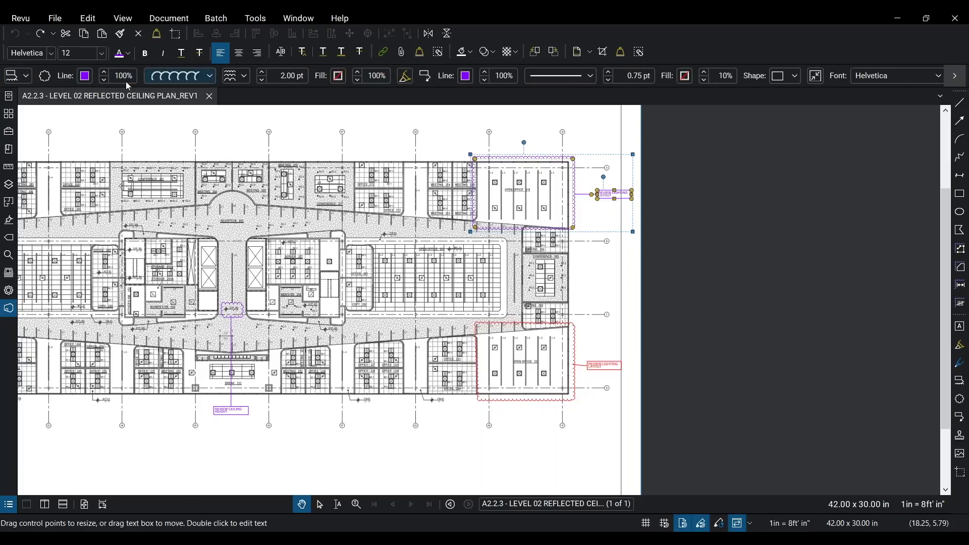
left_click(963, 68)
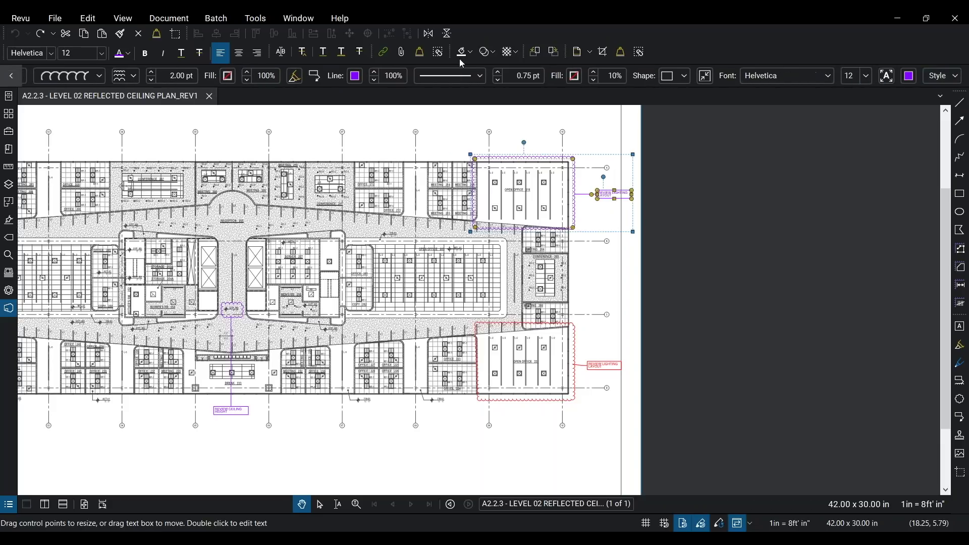
left_click(11, 75)
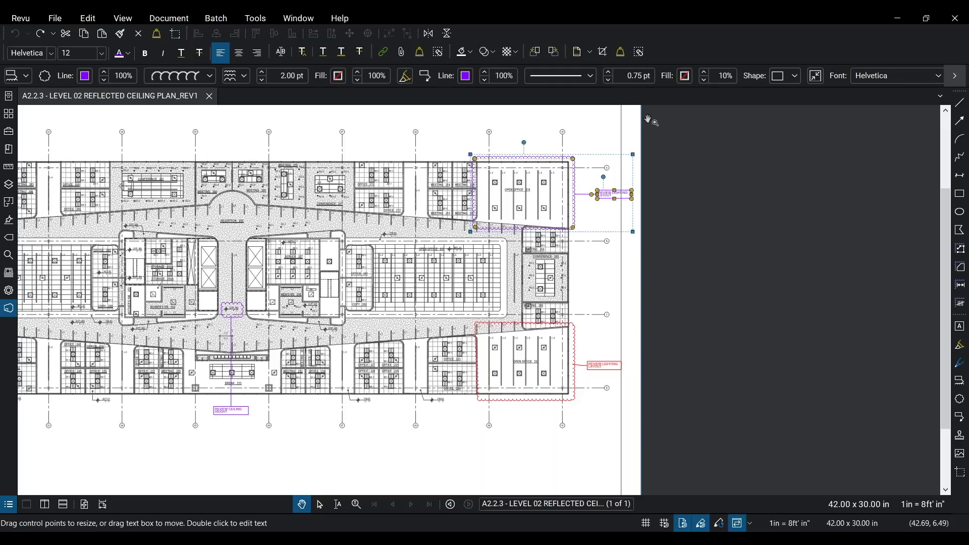
left_click(673, 134)
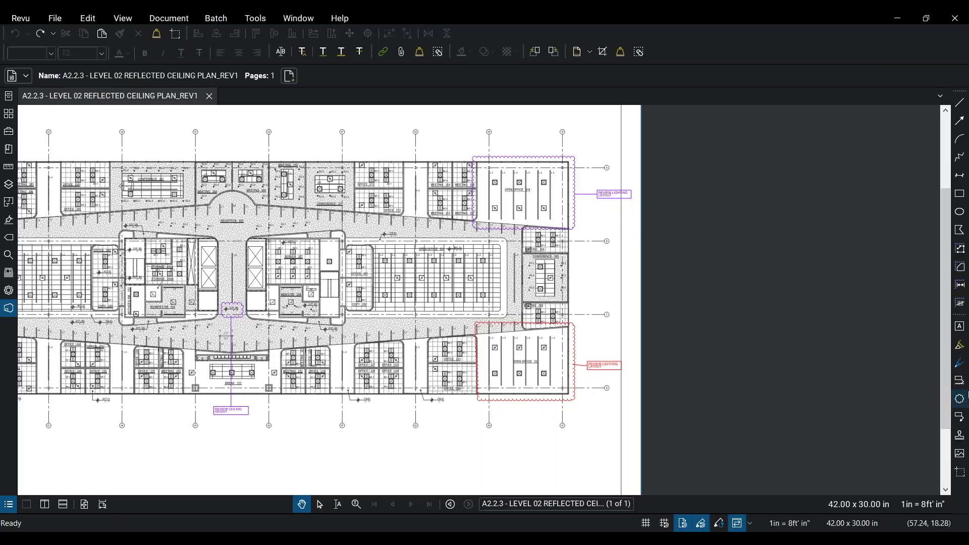
Draw a red Cloud+ region around the "GYP. BD 8' - 0"" ceiling tag in the corridor below Men's RR 258.
left_click(960, 382)
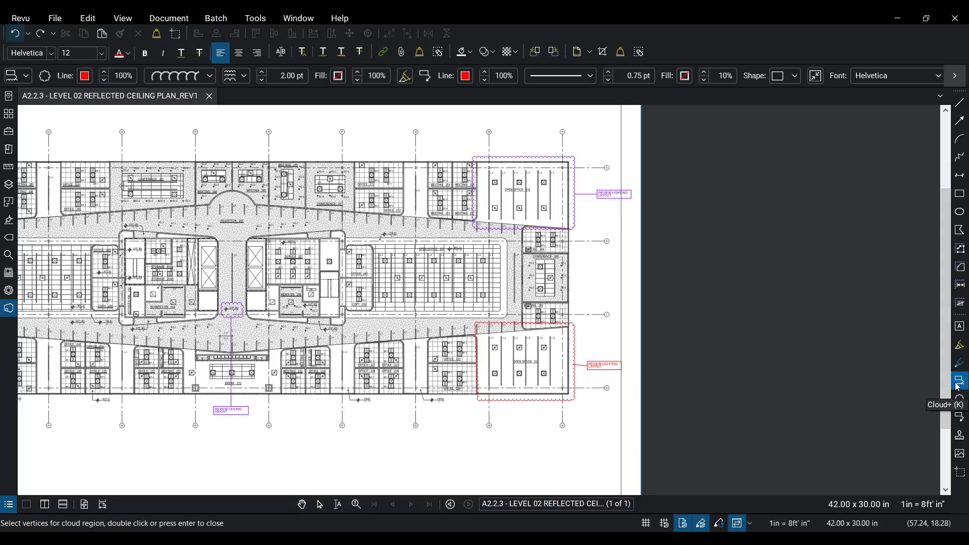
scroll(570, 273, "up", 10)
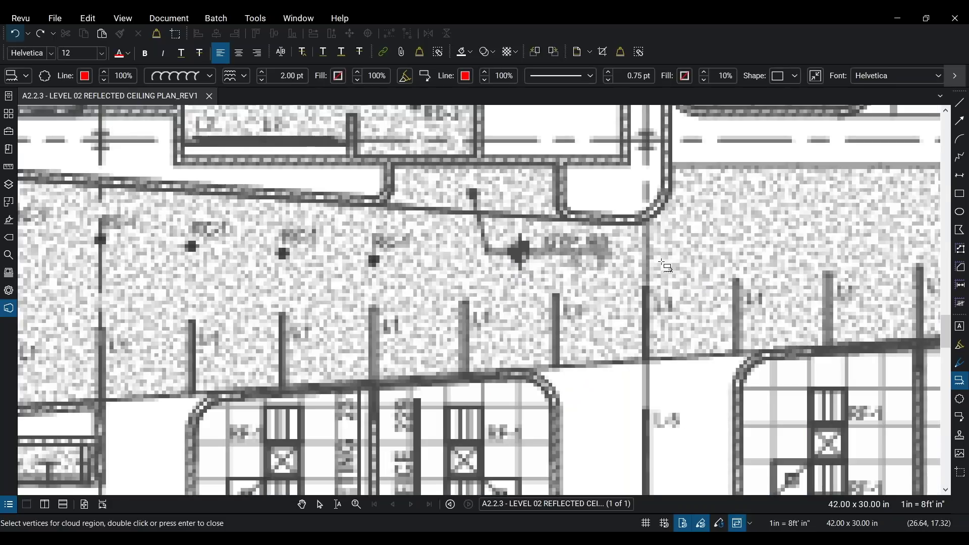
scroll(539, 331, "up", 1)
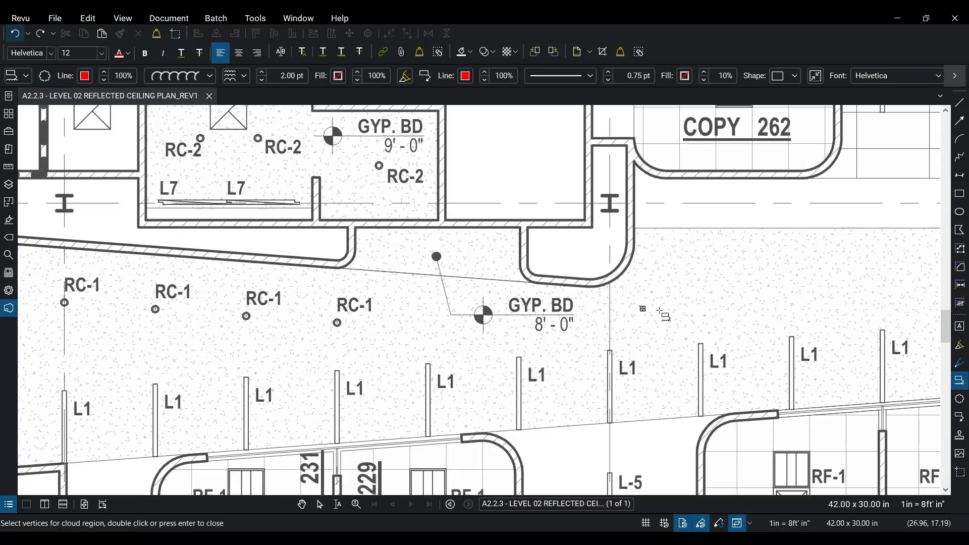
scroll(608, 288, "down", 4)
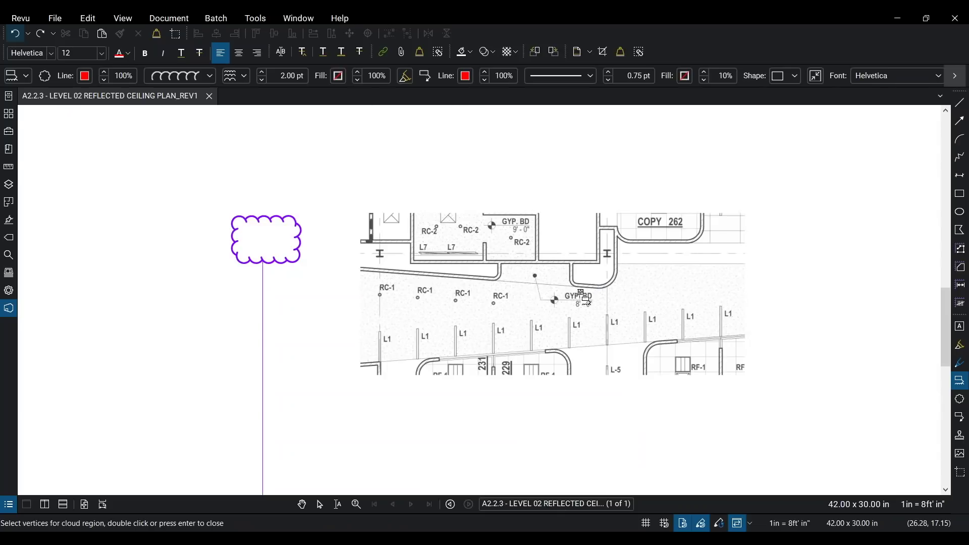
left_click_drag(558, 288, 596, 320)
Place the new cloud's callout in the blank area below the plan with the text "REVIEW CEILING HEIGHT" and deselect the markup.
scroll(613, 354, "up", 1)
scroll(569, 197, "down", 5)
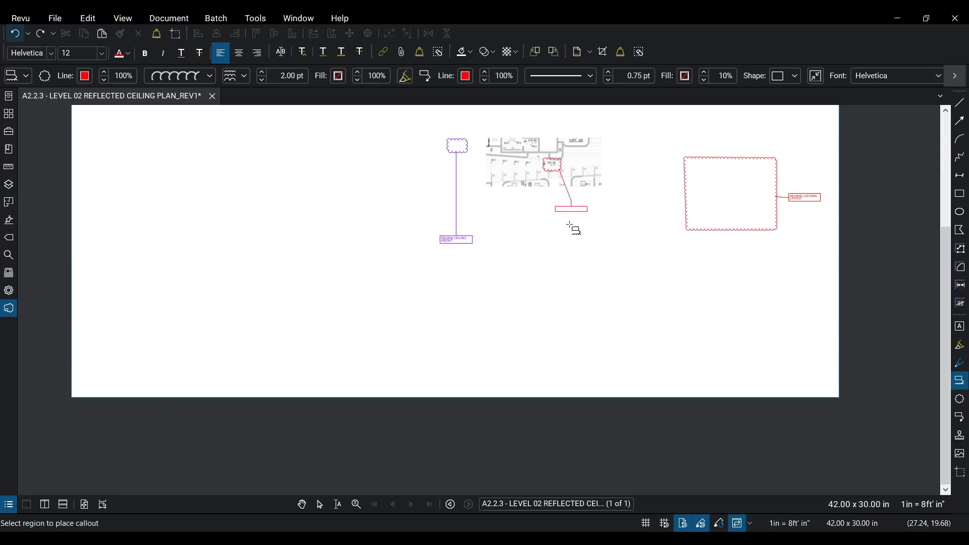
left_click(571, 293)
scroll(541, 301, "up", 3)
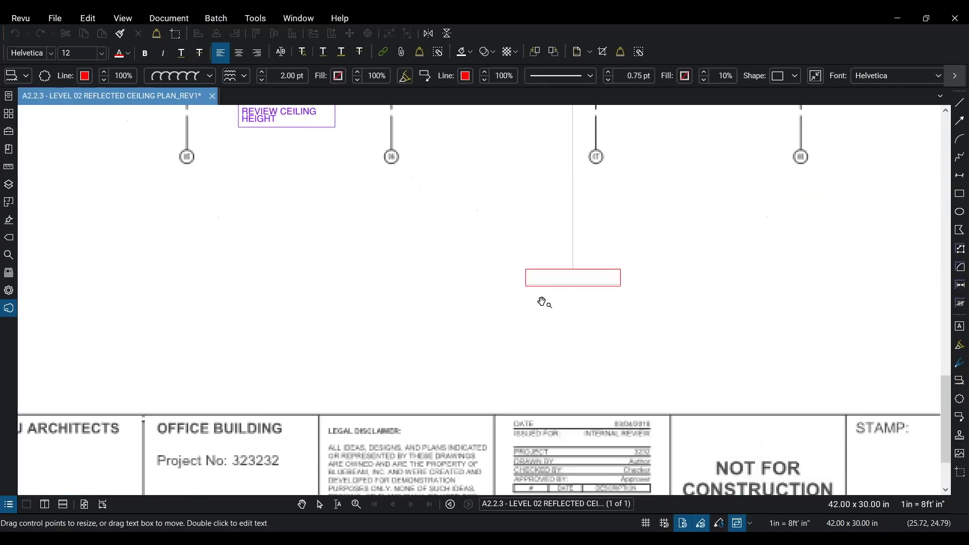
scroll(541, 301, "down", 1)
type("REVIEW CEILING HEI")
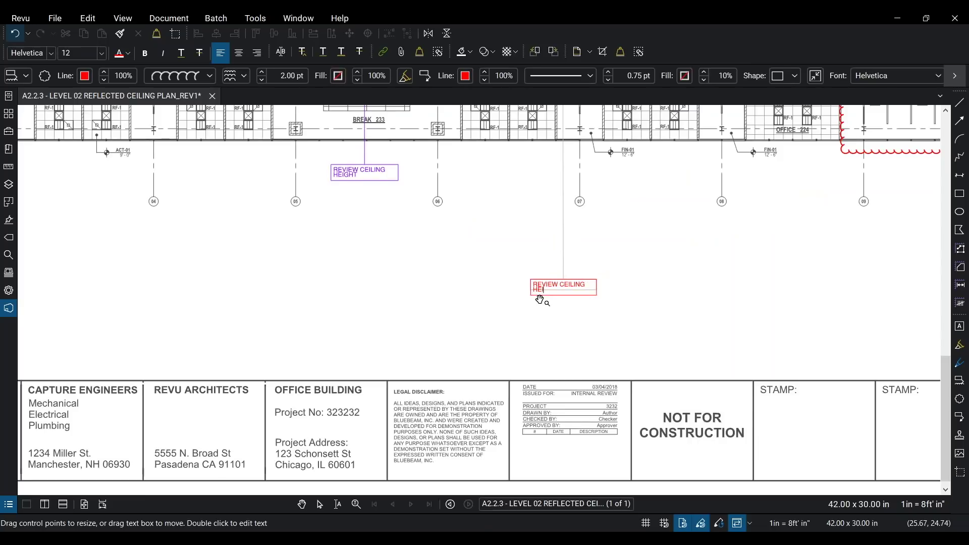
key("Escape")
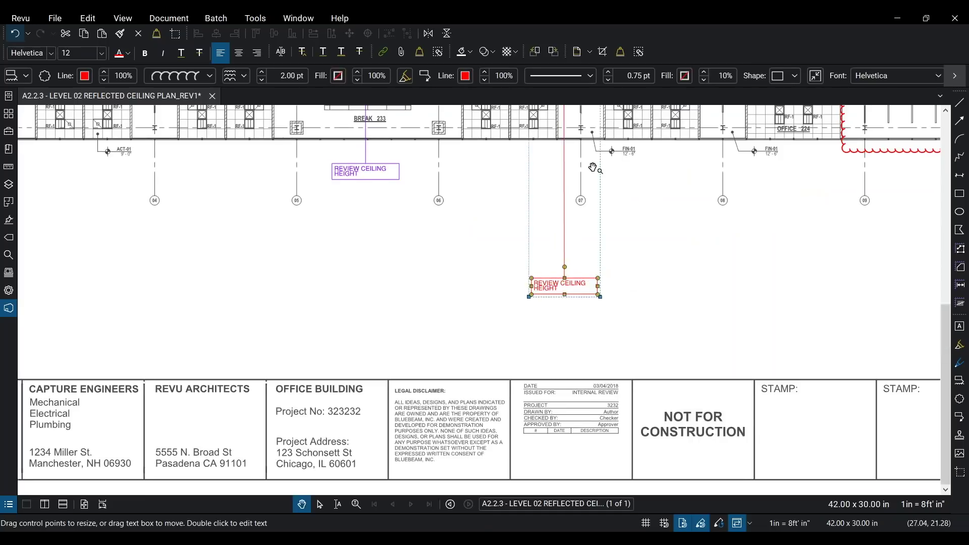
scroll(628, 281, "down", 3)
scroll(553, 263, "up", 2)
key("Escape")
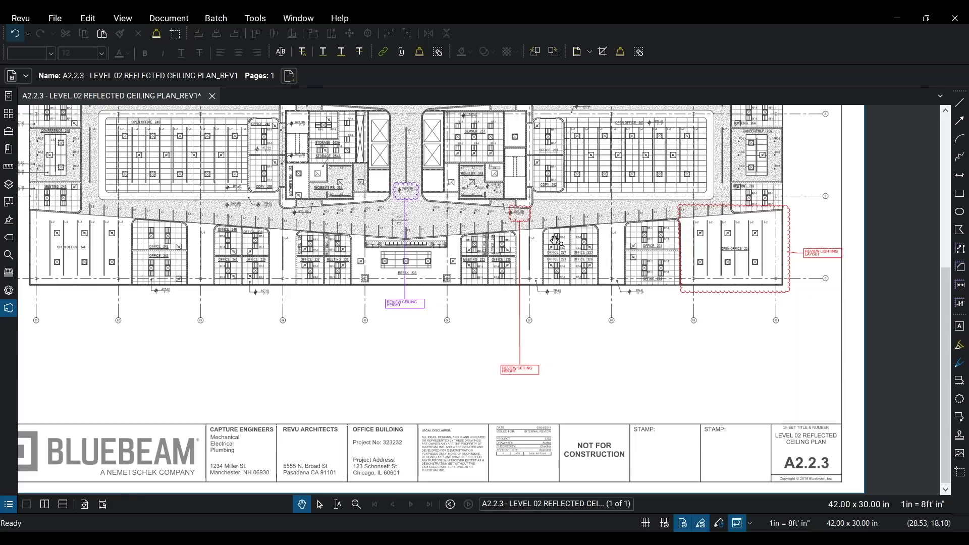
Copy the format of the purple "REVIEW CEILING HEIGHT" cloud callout onto the red "REVIEW CEILING HEIGHT" callout with Format Painter.
scroll(636, 222, "up", 2)
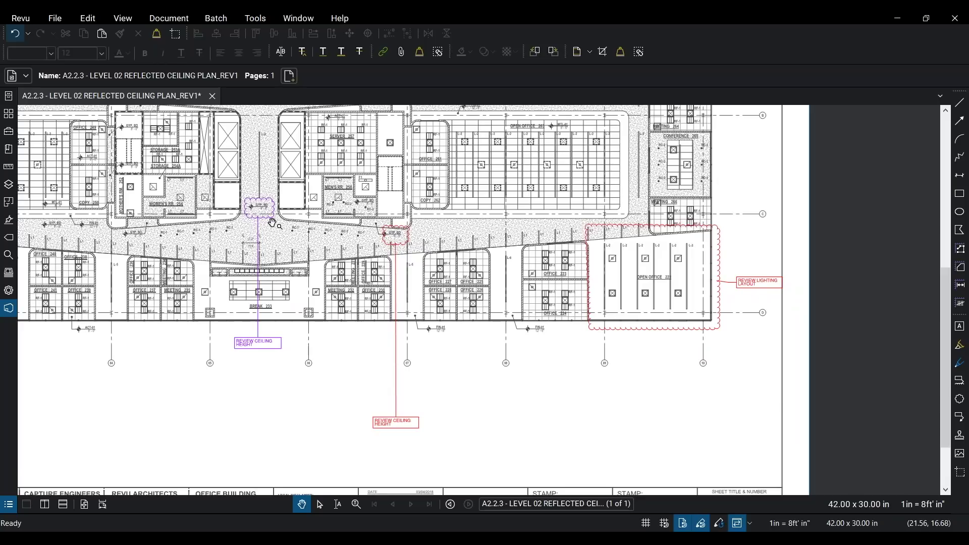
left_click_drag(273, 224, 411, 186)
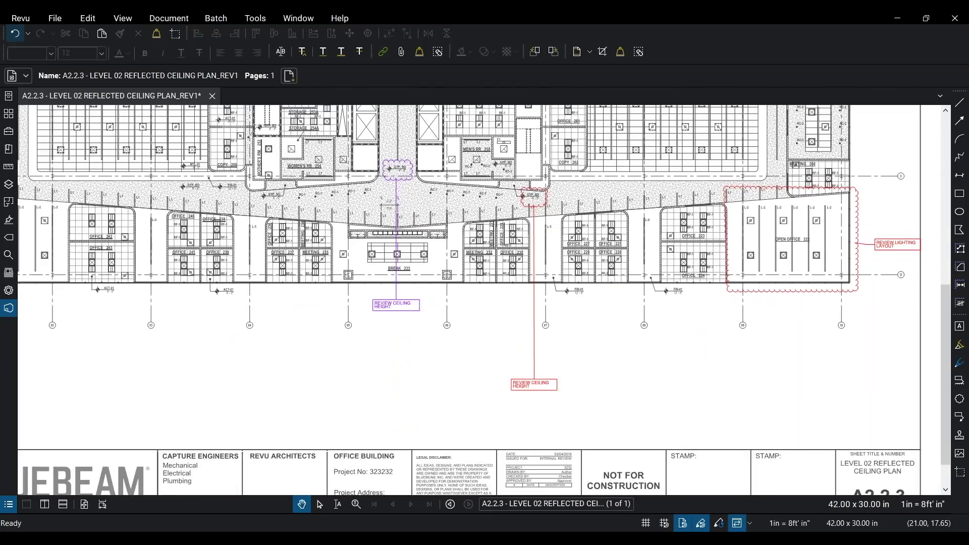
left_click_drag(502, 205, 500, 207)
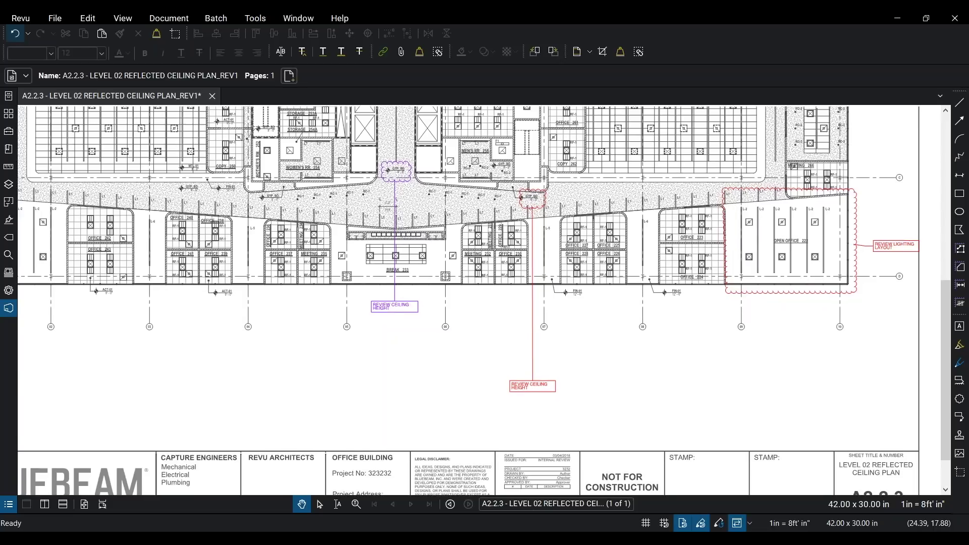
scroll(500, 207, "up", 2)
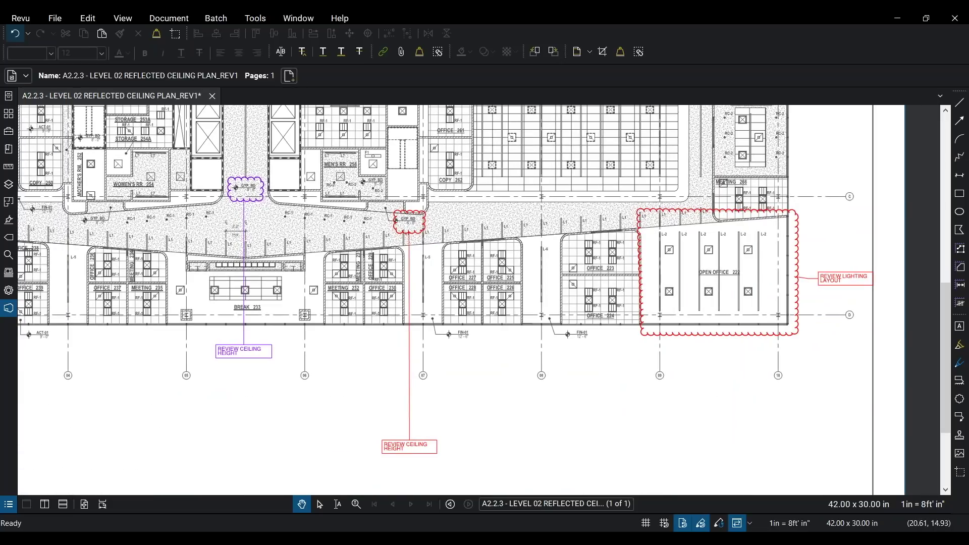
left_click(263, 194)
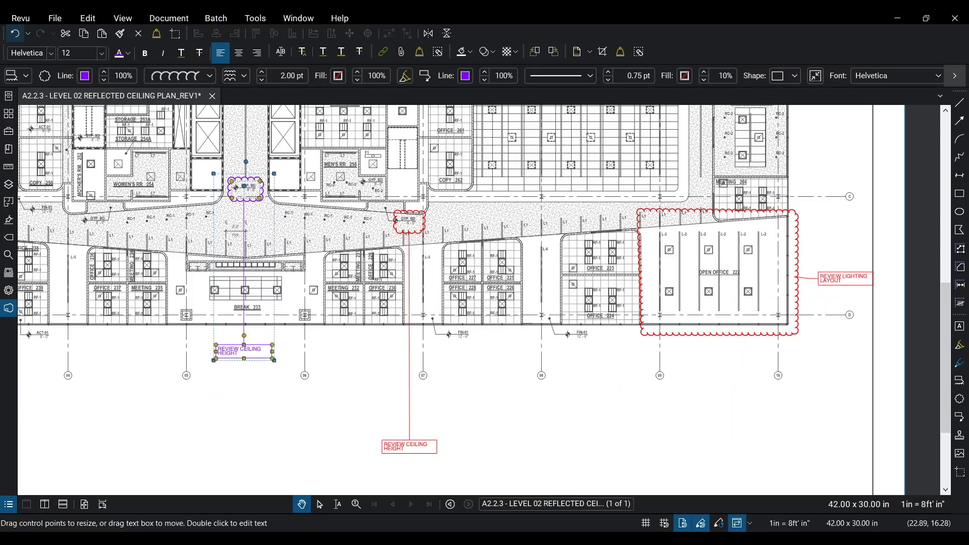
key("ctrl+shift+c")
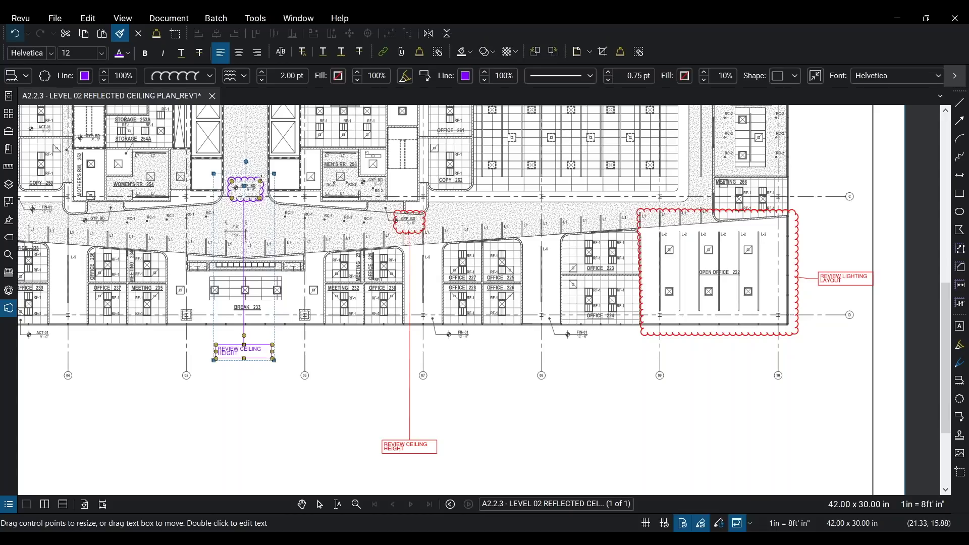
left_click(411, 209)
scroll(313, 250, "down", 1)
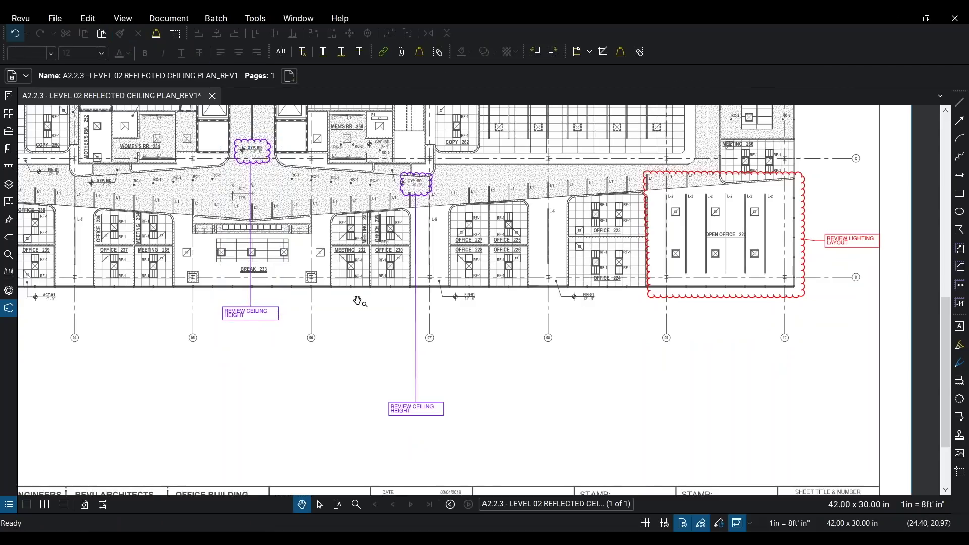
scroll(339, 252, "down", 3)
scroll(449, 244, "down", 5)
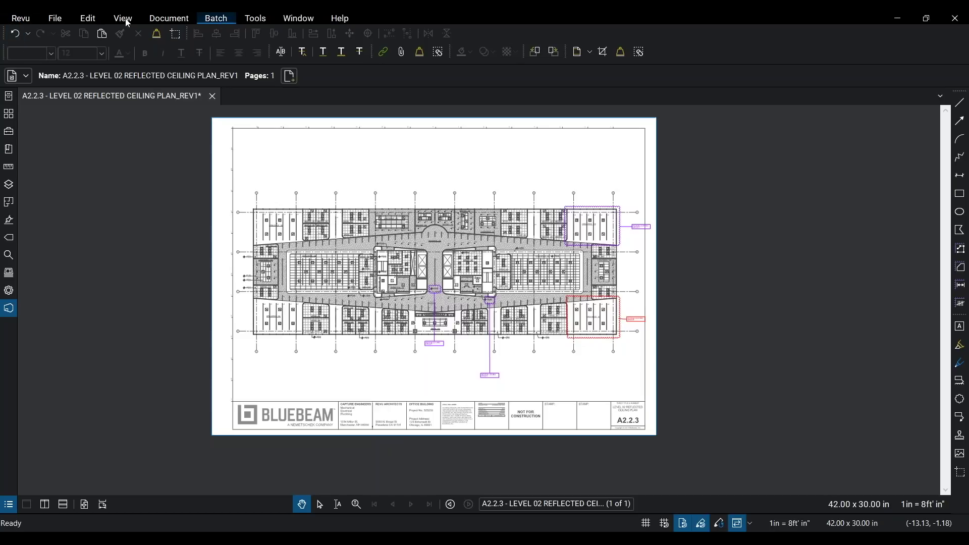
left_click(21, 20)
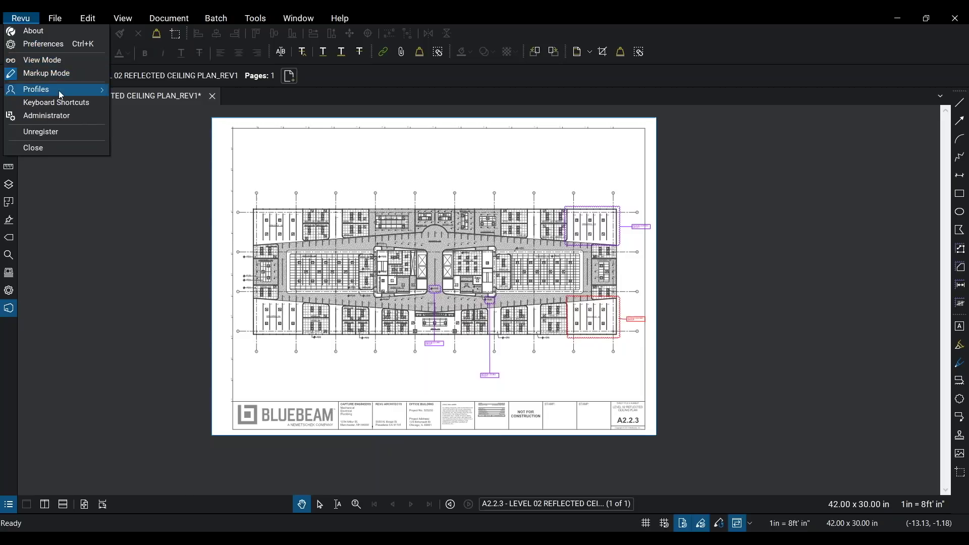
mouse_move(64, 95)
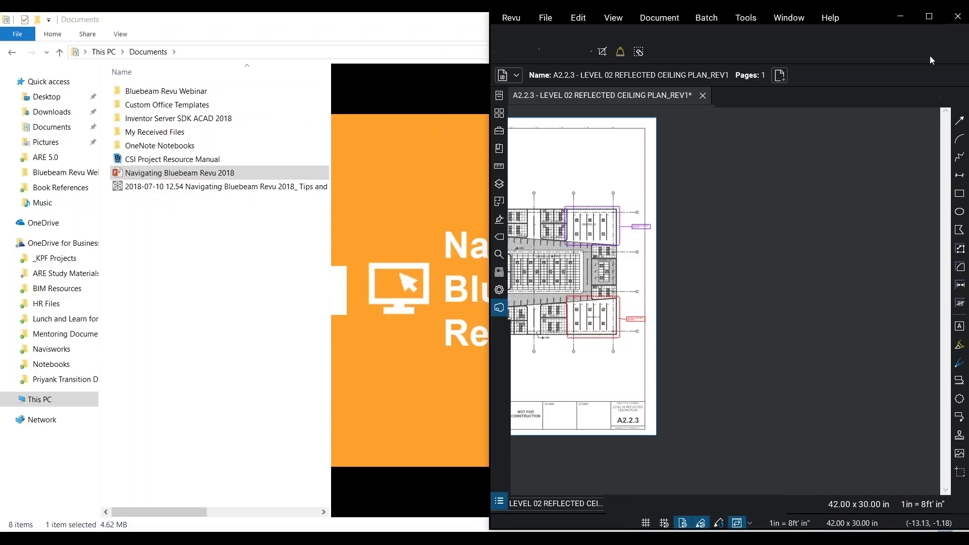
left_click(930, 18)
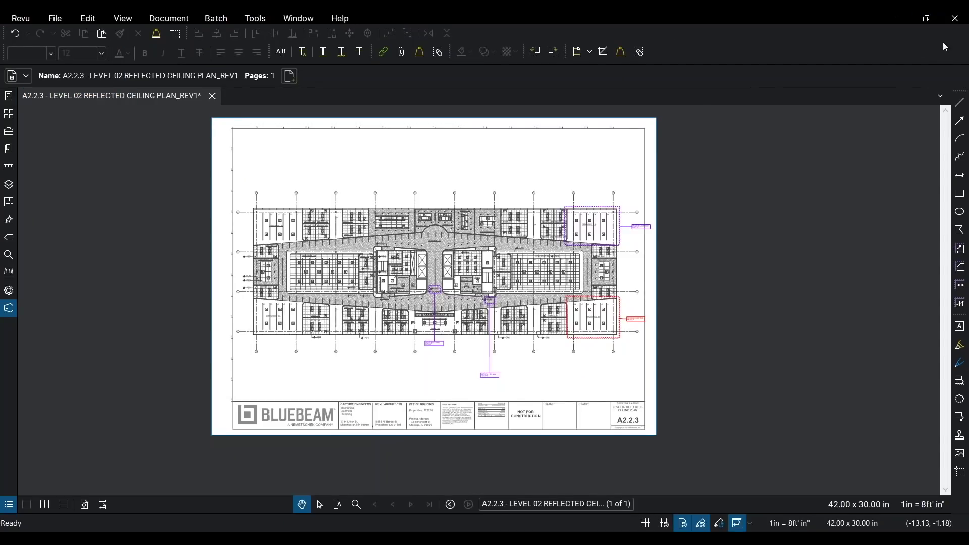
Look through the available profiles and the Manage Profiles dialog, and close it without changing anything.
left_click(18, 19)
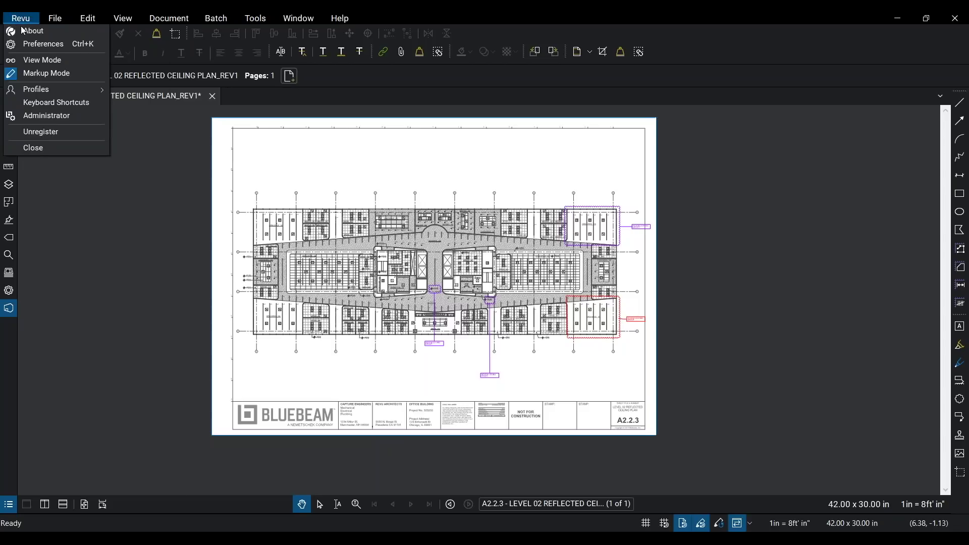
mouse_move(50, 94)
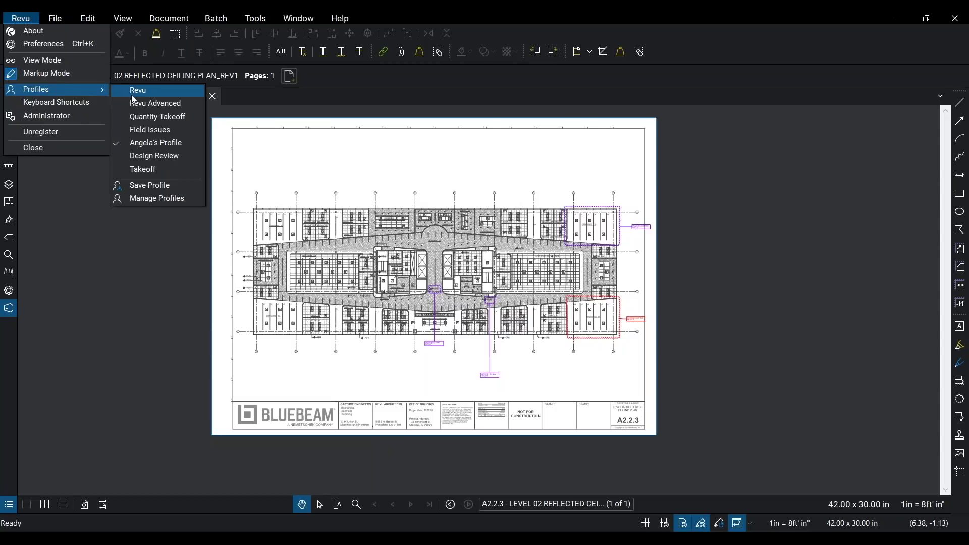
left_click(153, 200)
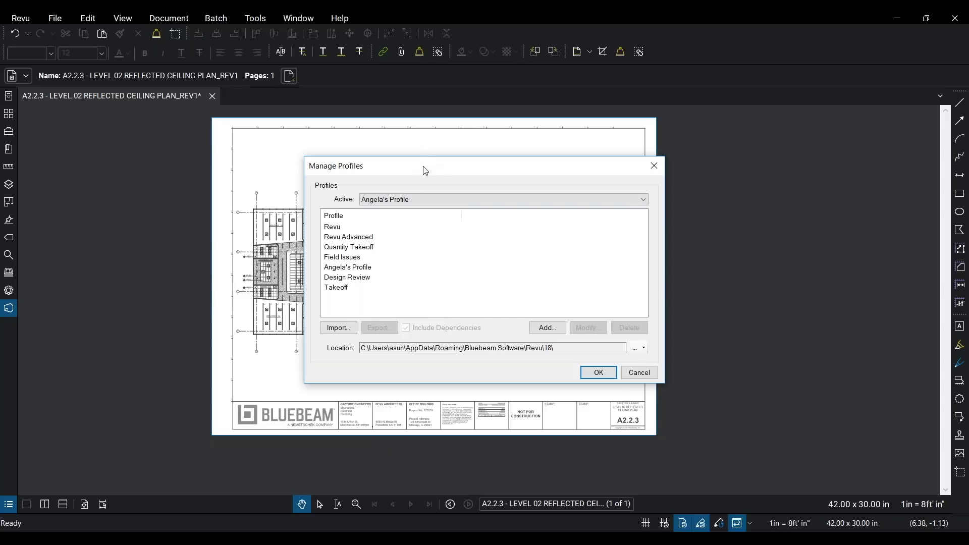
left_click_drag(427, 172, 381, 170)
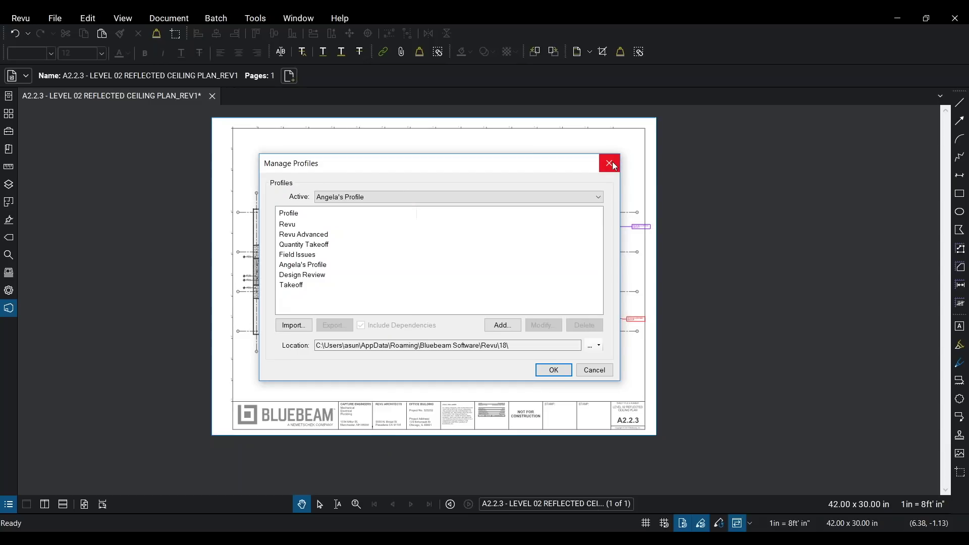
left_click(614, 167)
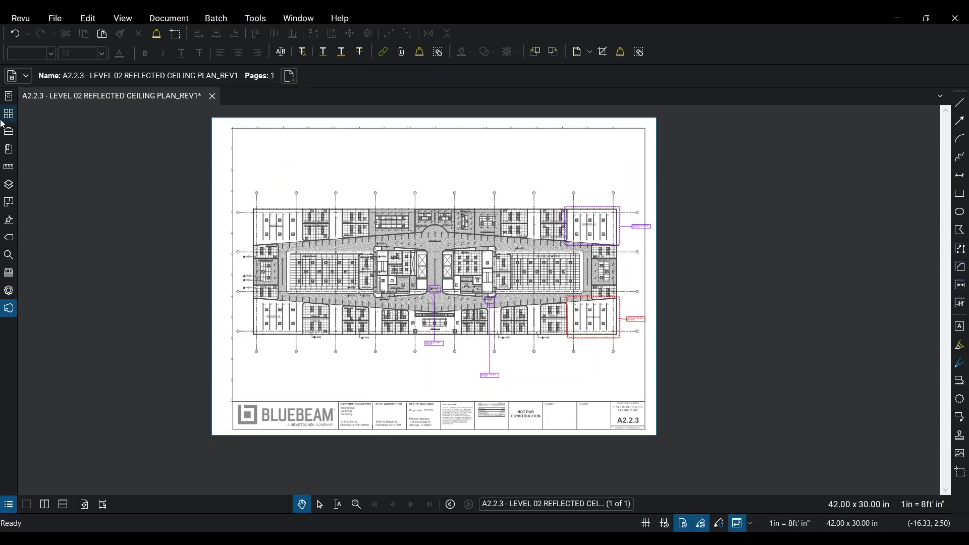
Open the Keyboard Shortcuts settings to view the shortcuts assigned to the markup tools.
left_click(21, 23)
left_click(20, 22)
left_click(20, 23)
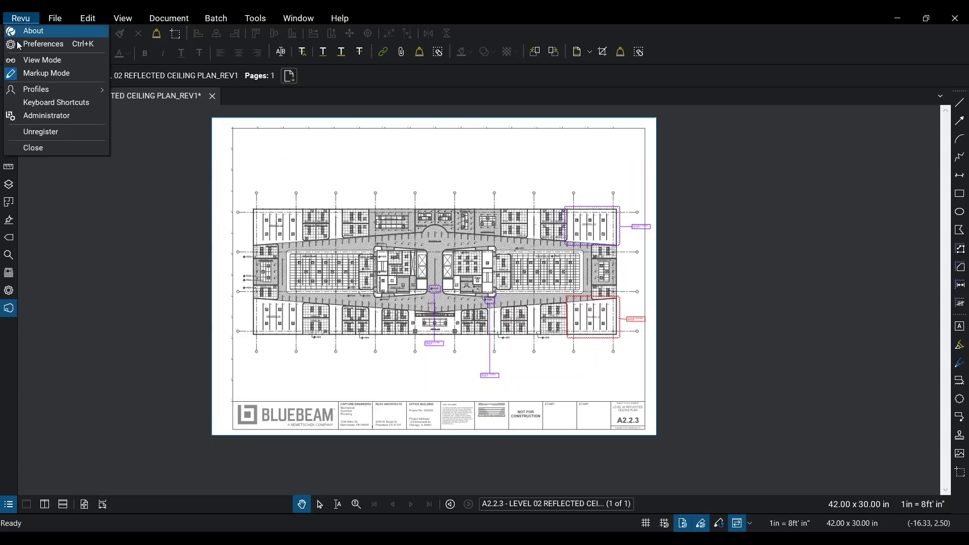
left_click(54, 105)
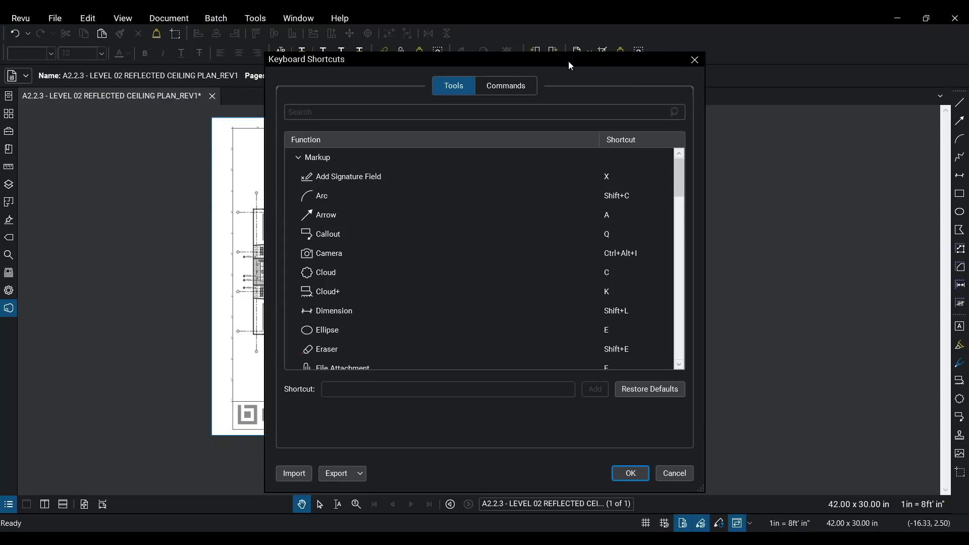
Reassign the C shortcut from Cloud to the Callout tool, and restore the default shortcuts.
left_click_drag(569, 62, 551, 48)
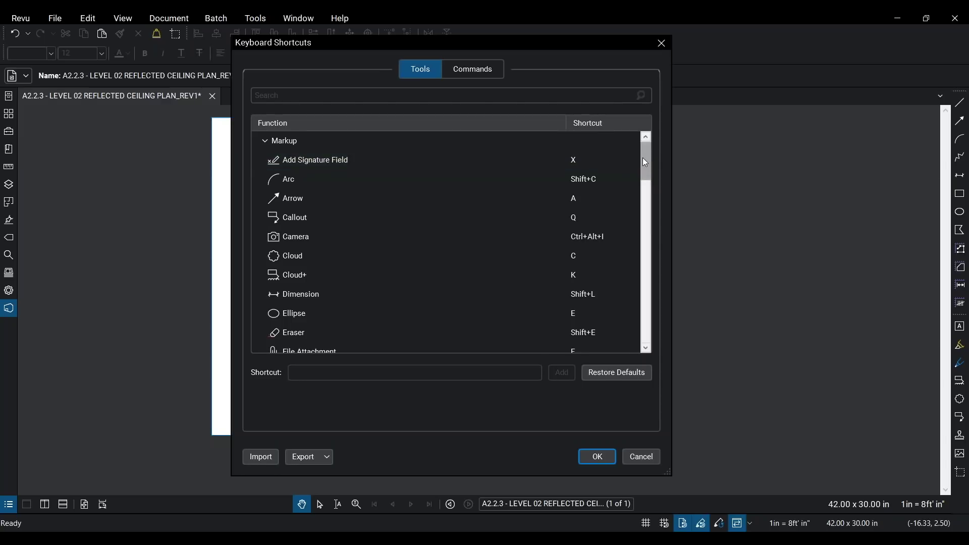
mouse_move(644, 158)
left_mouse_down()
mouse_move(646, 186)
mouse_move(644, 147)
left_mouse_up()
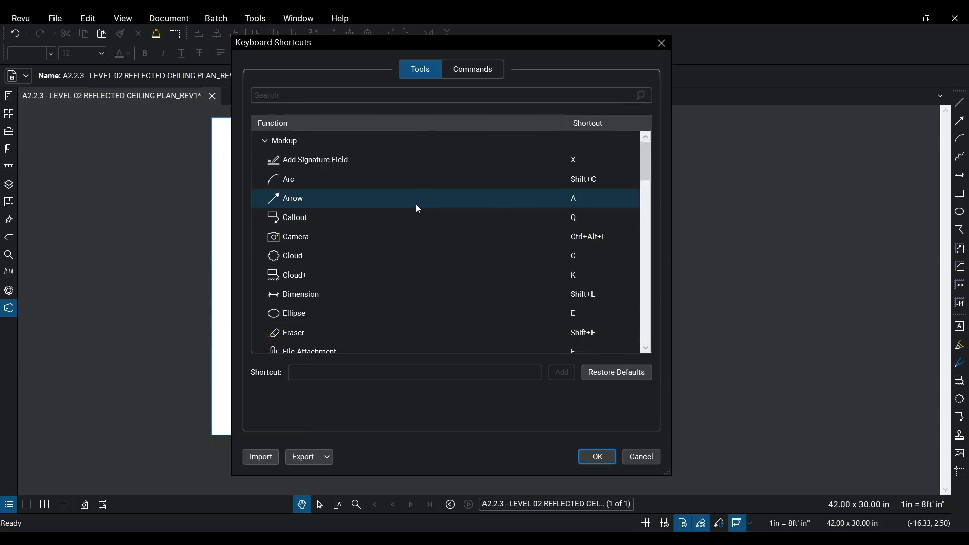
left_click(311, 221)
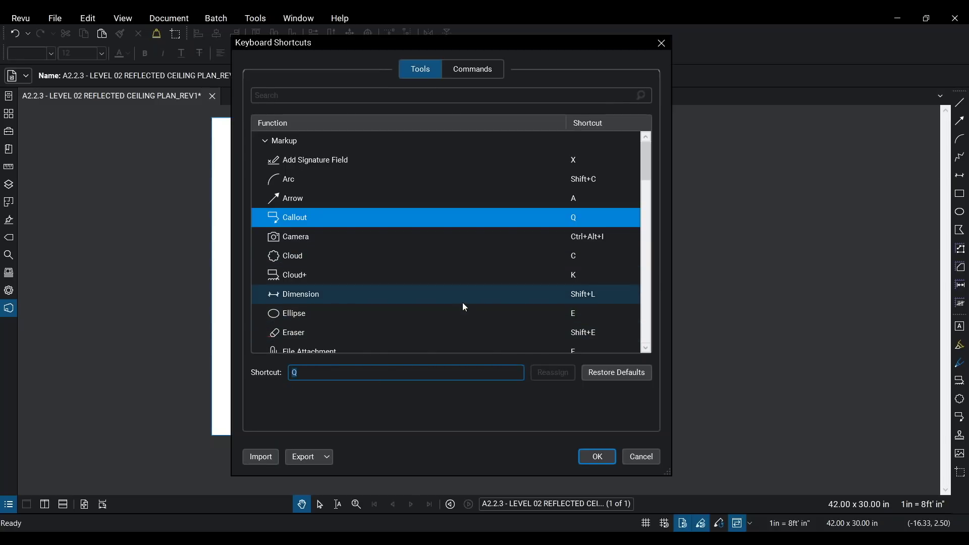
key("c")
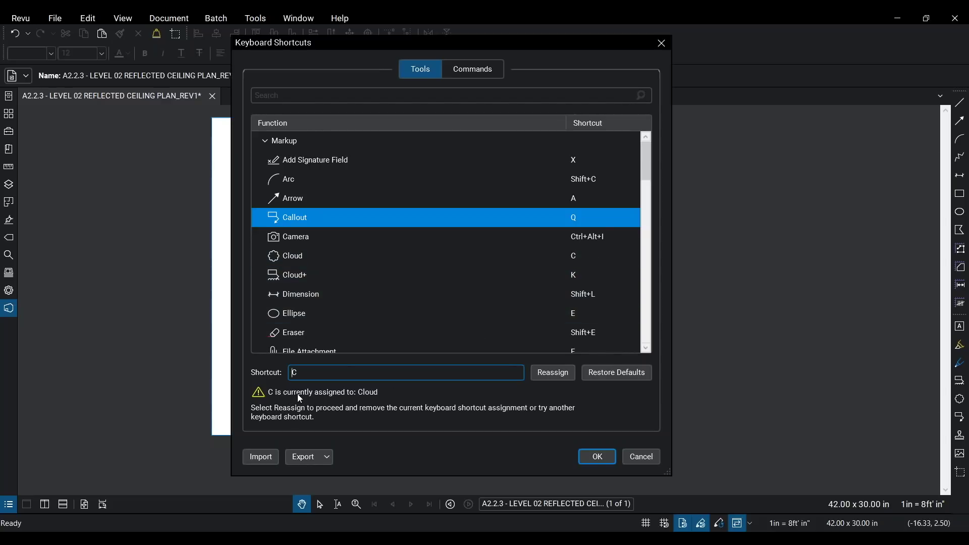
left_click(554, 374)
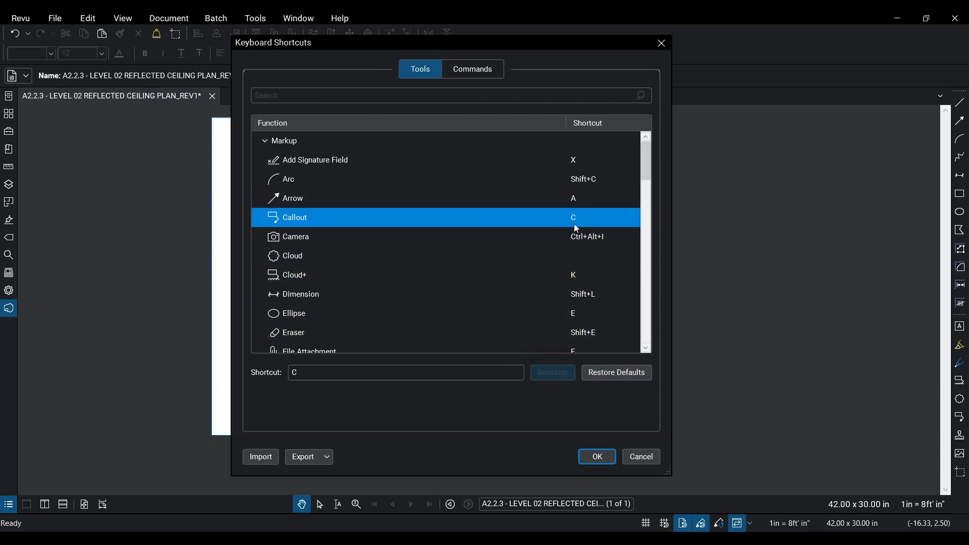
left_click(611, 373)
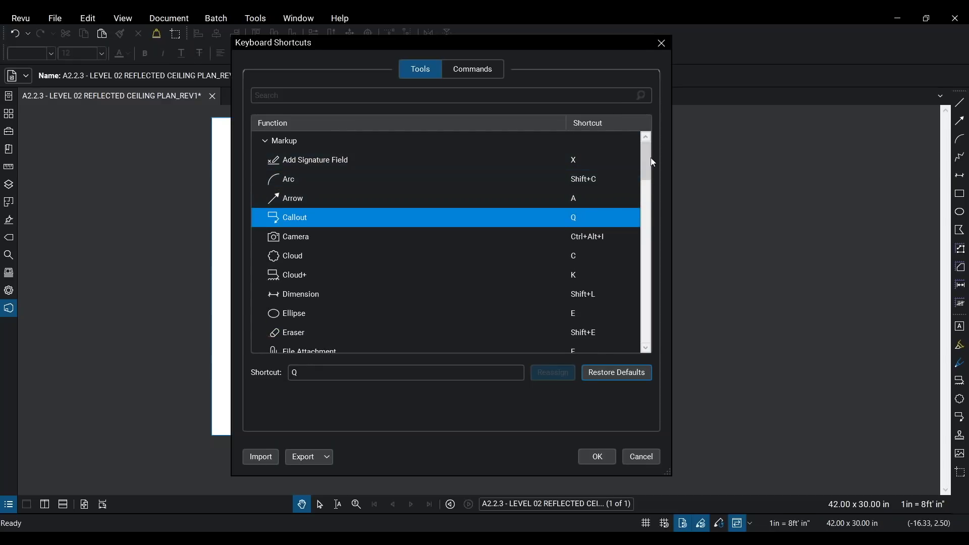
Look through the shortcut lists for commands and for tools down to the form tools, and close the Keyboard Shortcuts settings.
left_click_drag(646, 164, 653, 129)
left_click(452, 70)
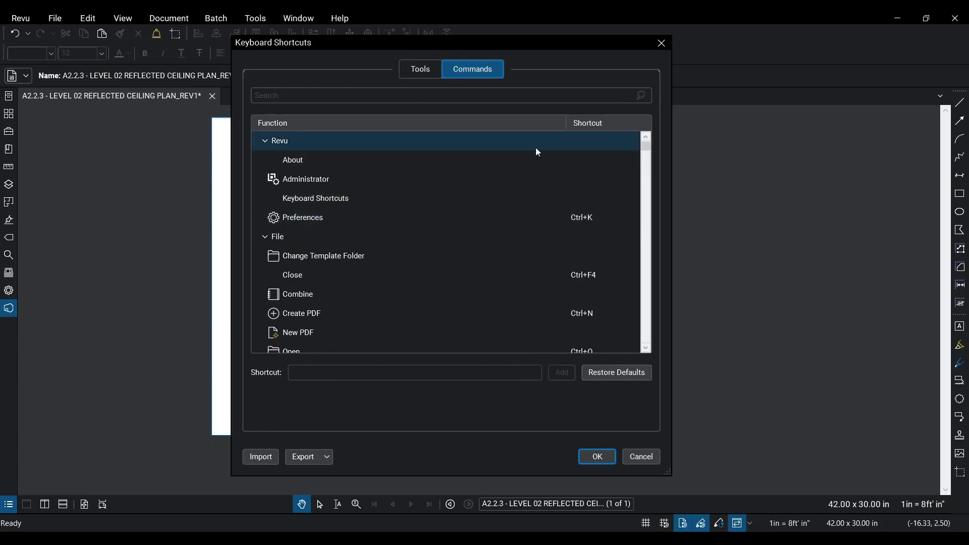
left_click(424, 72)
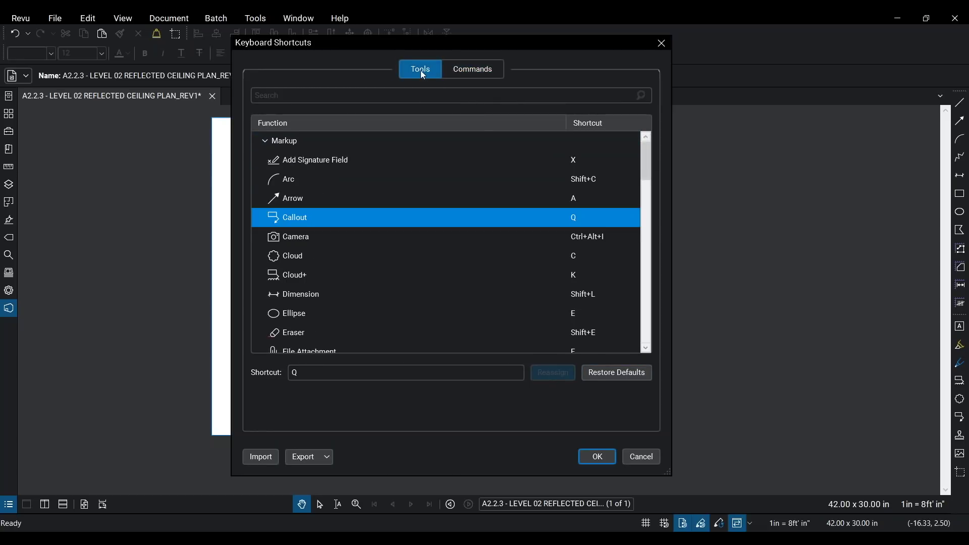
left_click_drag(644, 153, 660, 321)
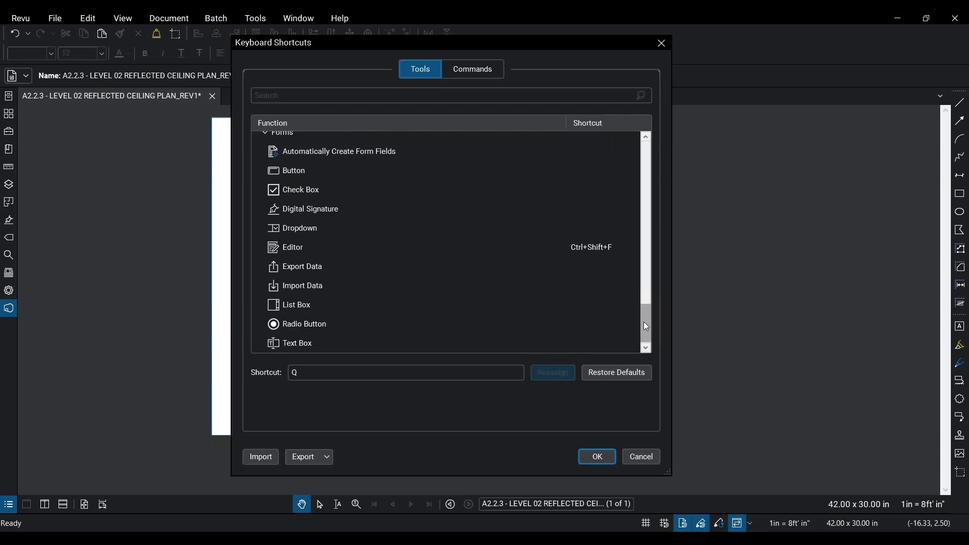
left_click_drag(648, 329, 621, 142)
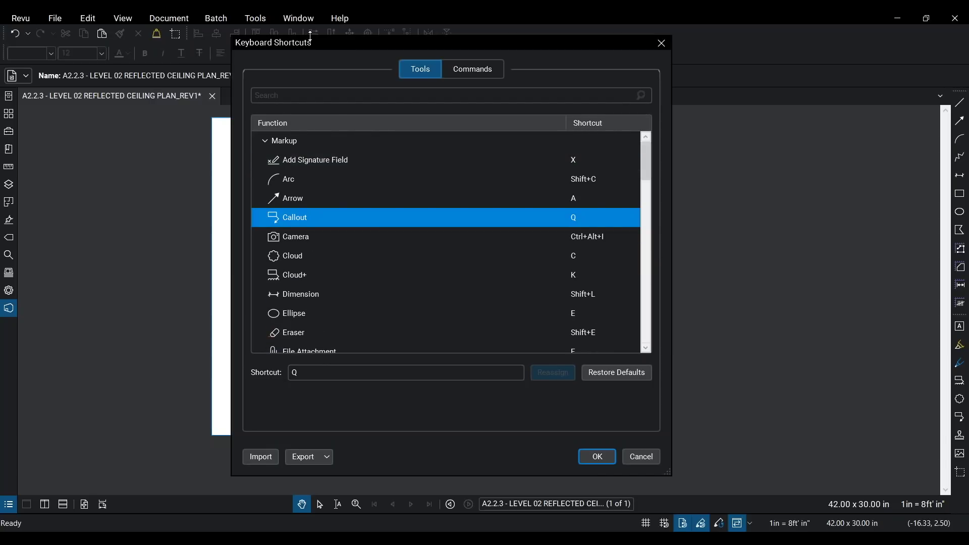
left_click(666, 44)
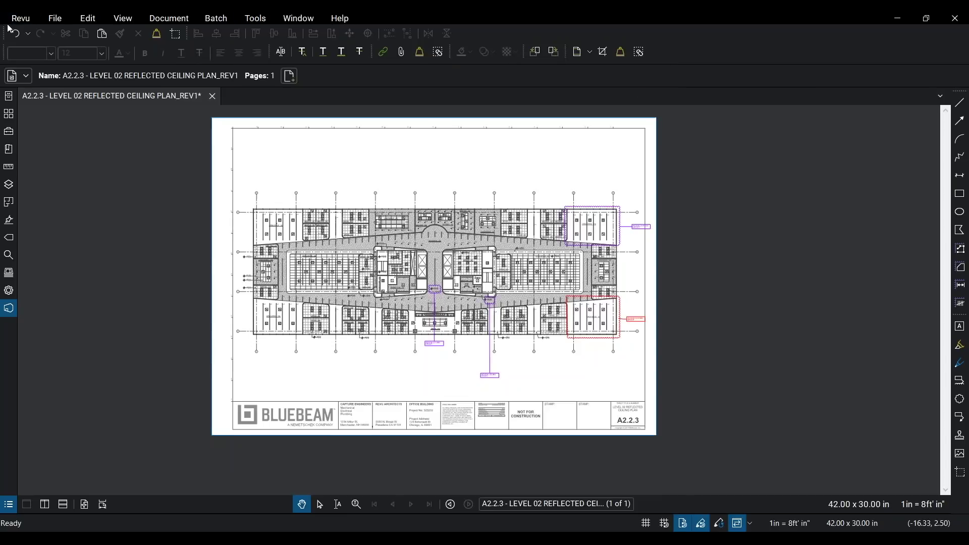
Look through the available batch processing commands without running any of them.
left_click(226, 18)
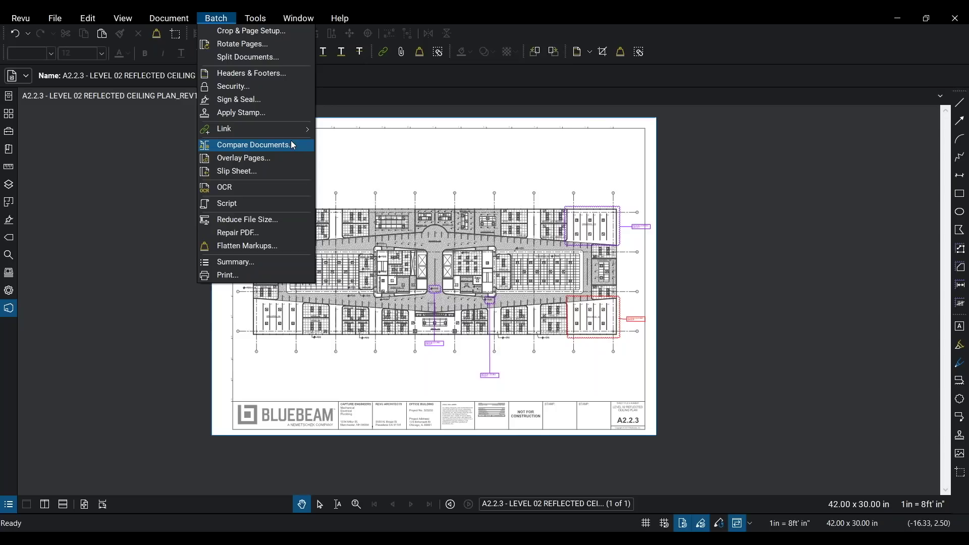
left_click(218, 19)
left_click(219, 20)
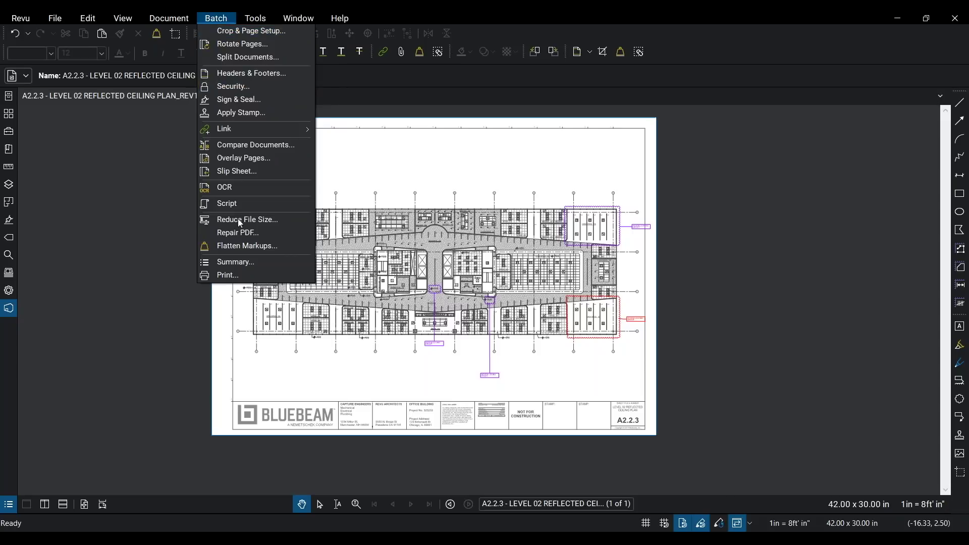
left_click(543, 166)
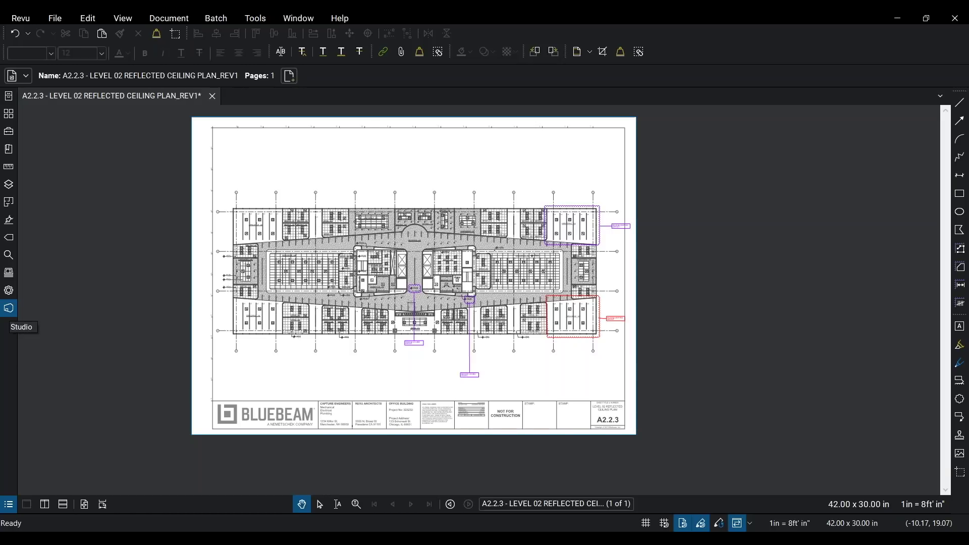
Sign in to Bluebeam Studio by entering the account password for the prefilled e-mail.
left_click(9, 310)
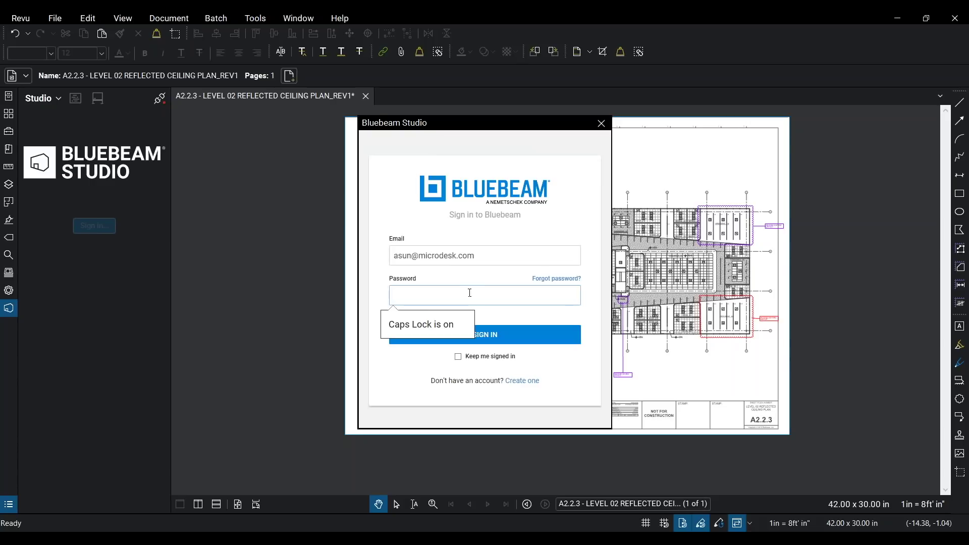
key("Caps_Lock")
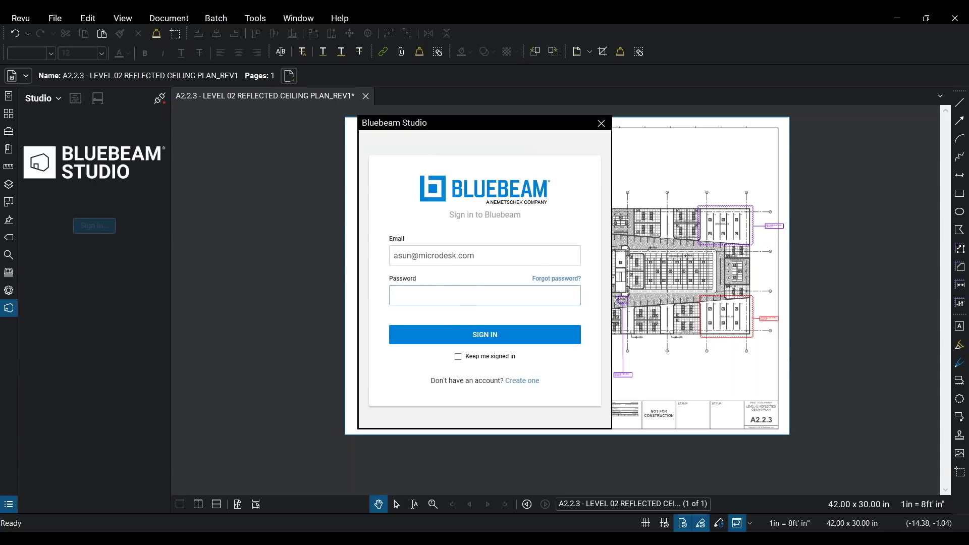
type("***************")
key("Return")
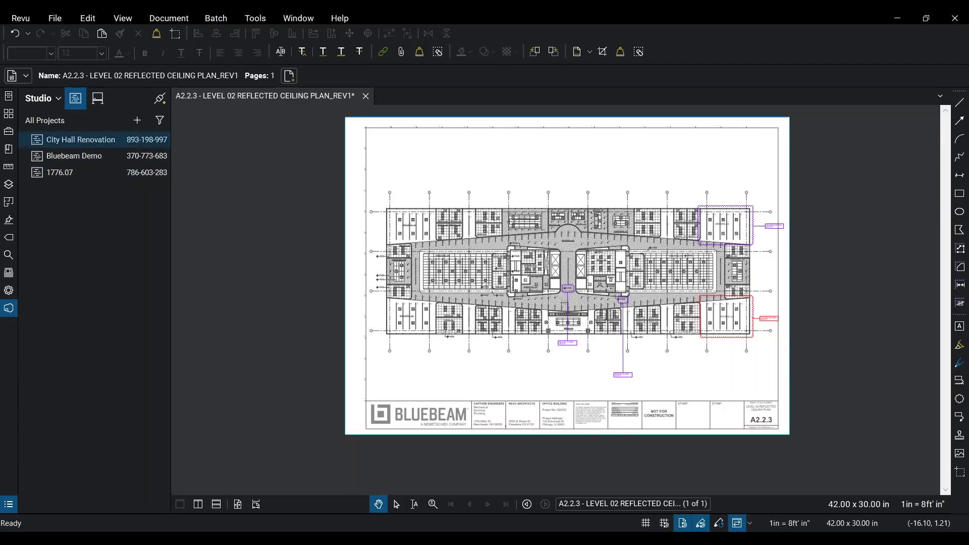
Open the Studio projects City Hall Renovation and Bluebeam Demo side by side, giving the first pane more width.
double_click(80, 141)
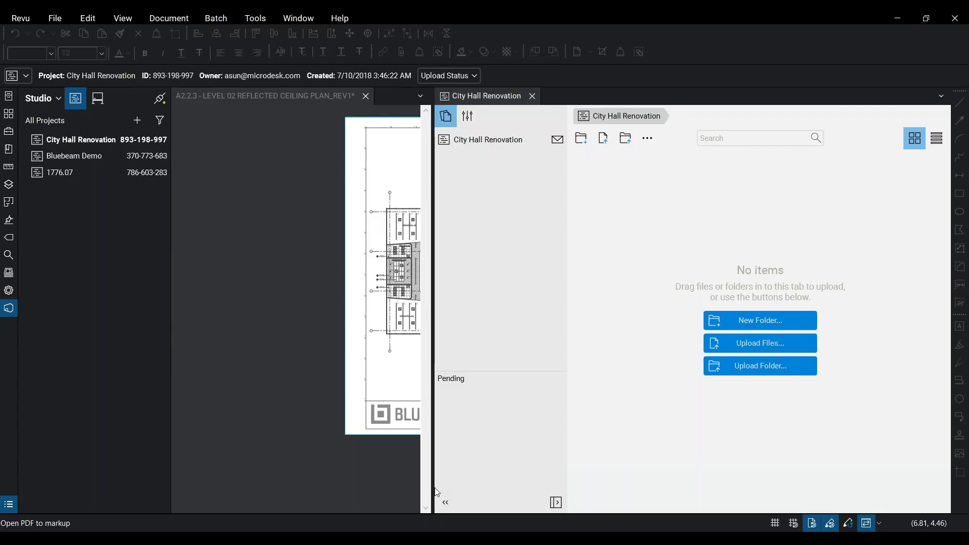
left_click_drag(435, 491, 525, 478)
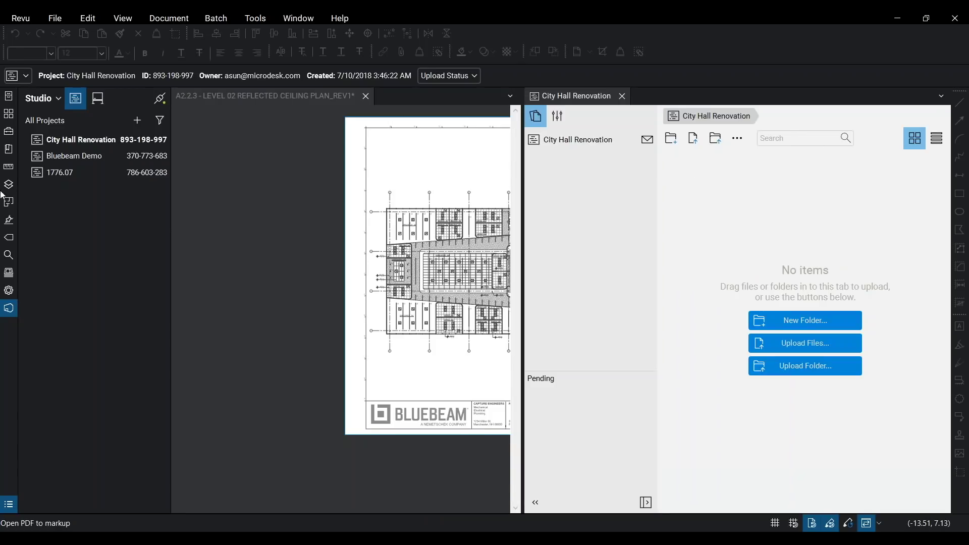
double_click(117, 155)
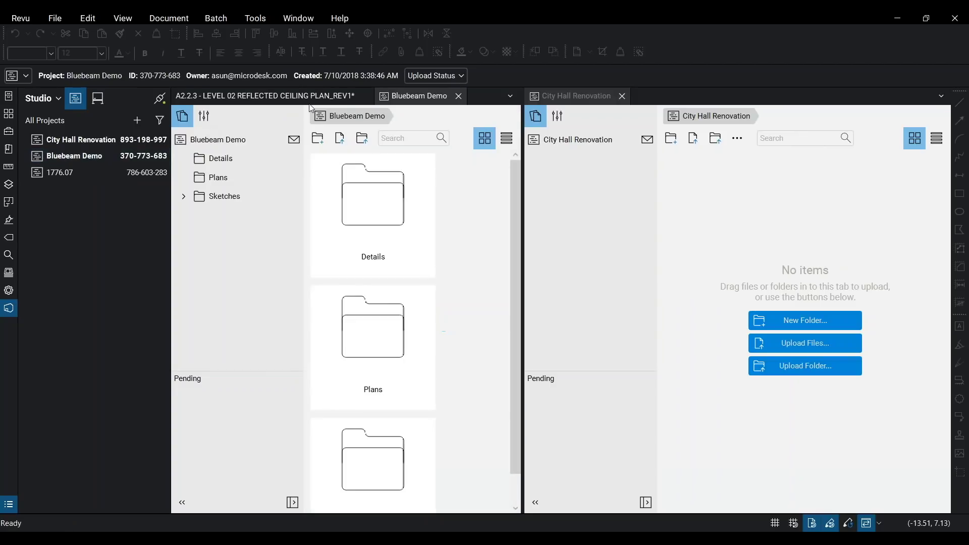
Close the A2.2.3 - LEVEL 02 REFLECTED CEILING PLAN_REV1 drawing without saving its changes.
left_click(297, 97)
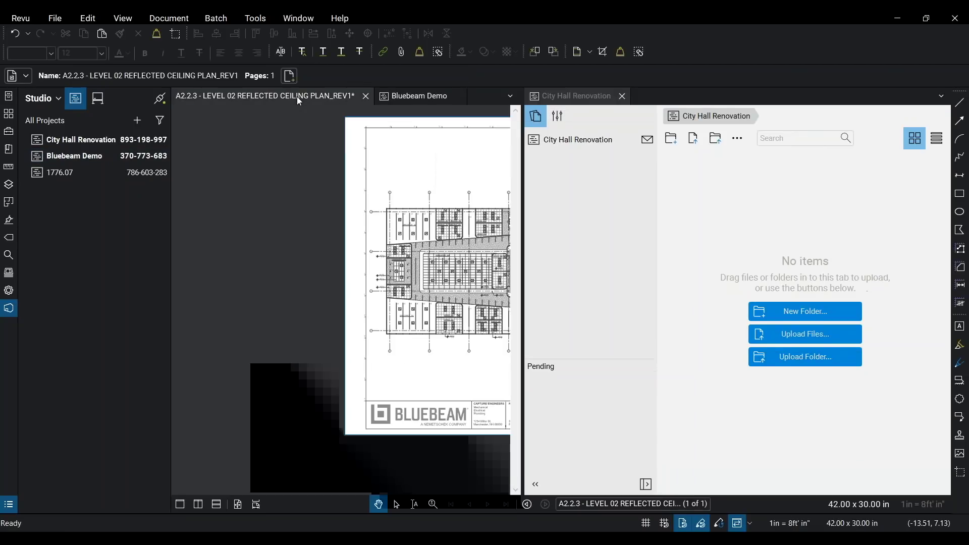
left_click(365, 97)
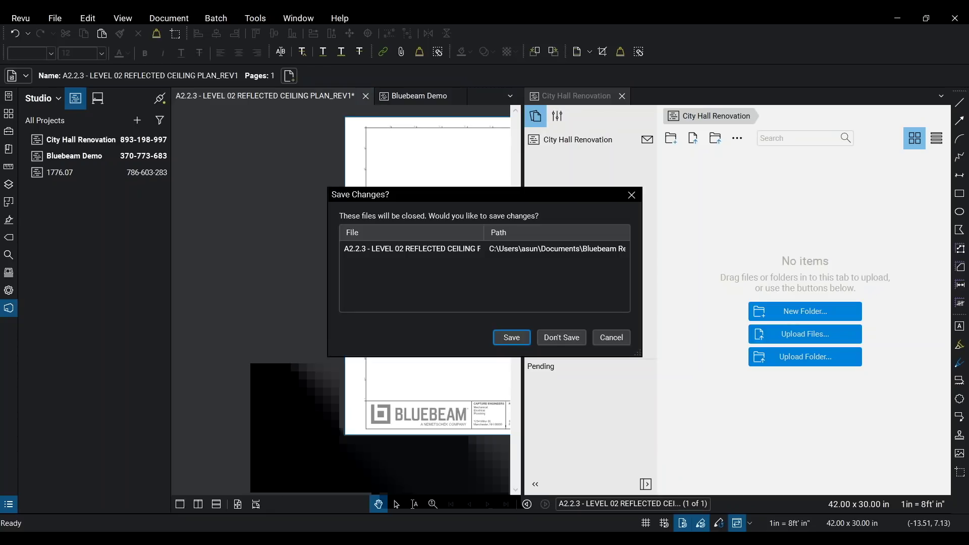
left_click(576, 337)
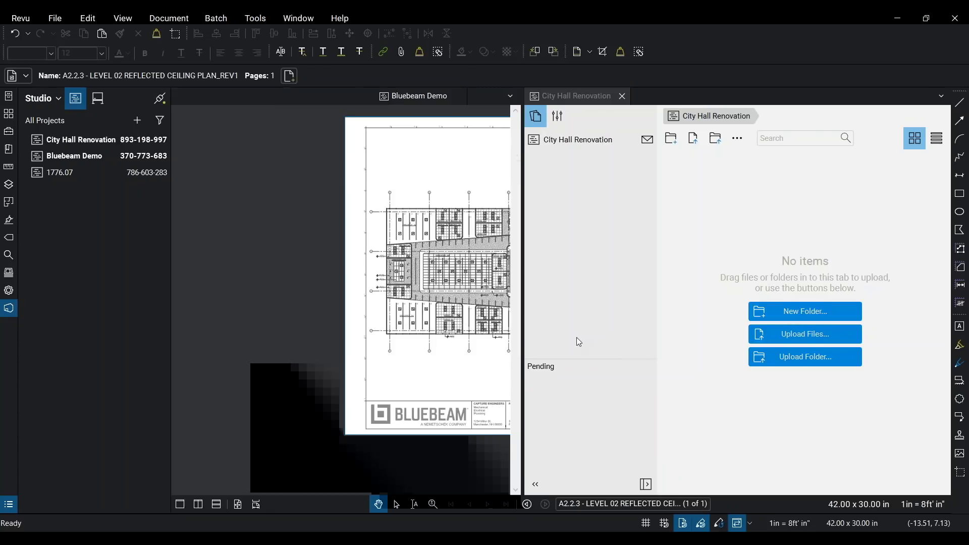
left_click(424, 207)
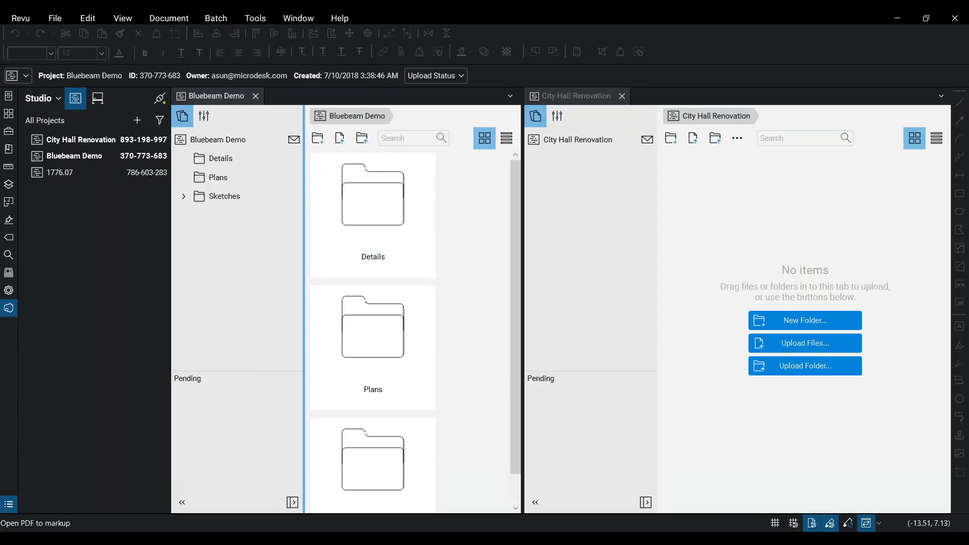
View the Bluebeam Demo contents as a list and as thumbnails again, and look through the project's available actions.
left_click(509, 141)
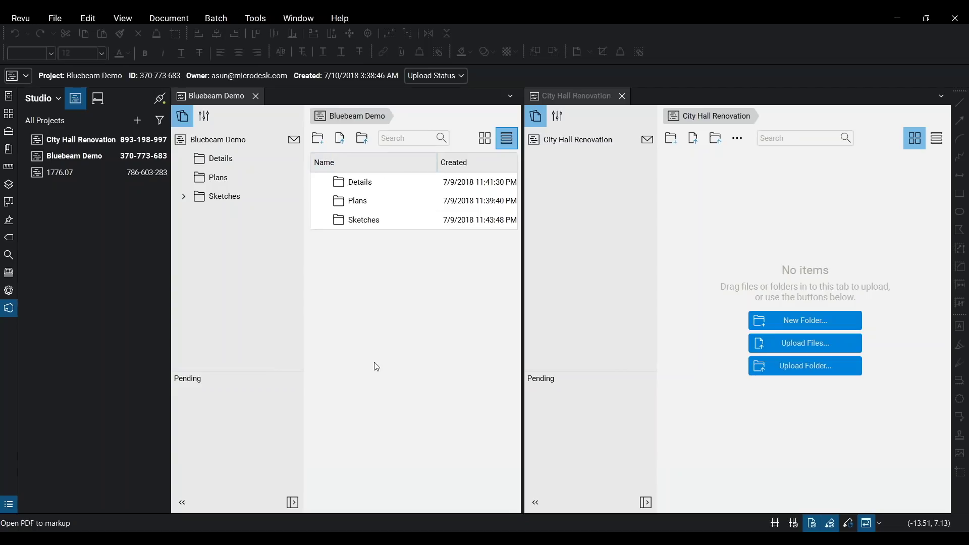
left_click(485, 140)
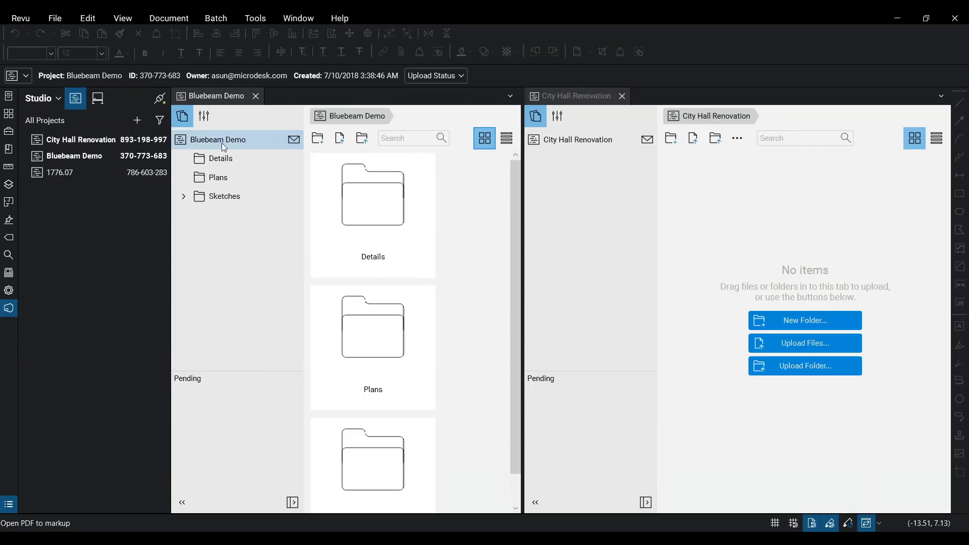
right_click(204, 139)
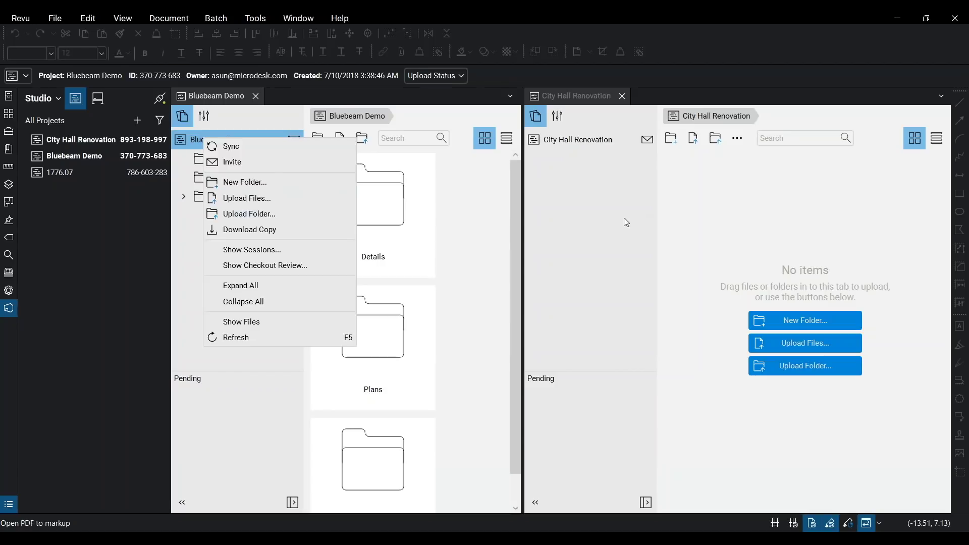
left_click(527, 226)
left_click_drag(524, 223, 532, 230)
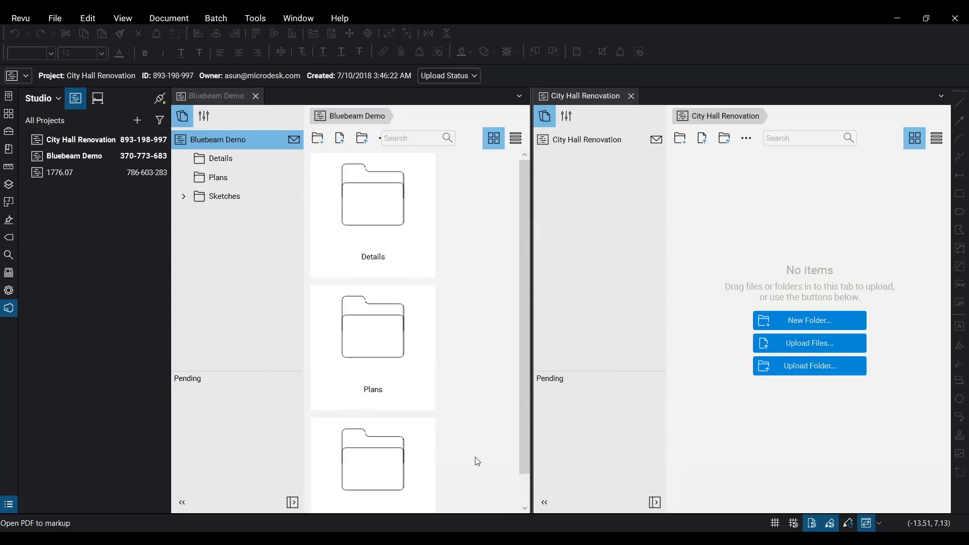
Tile the Revu window beside the Documents folder window, select CSI Project Resource Manual there, and close the City Hall Renovation project.
left_click_drag(608, 16, 1, 132)
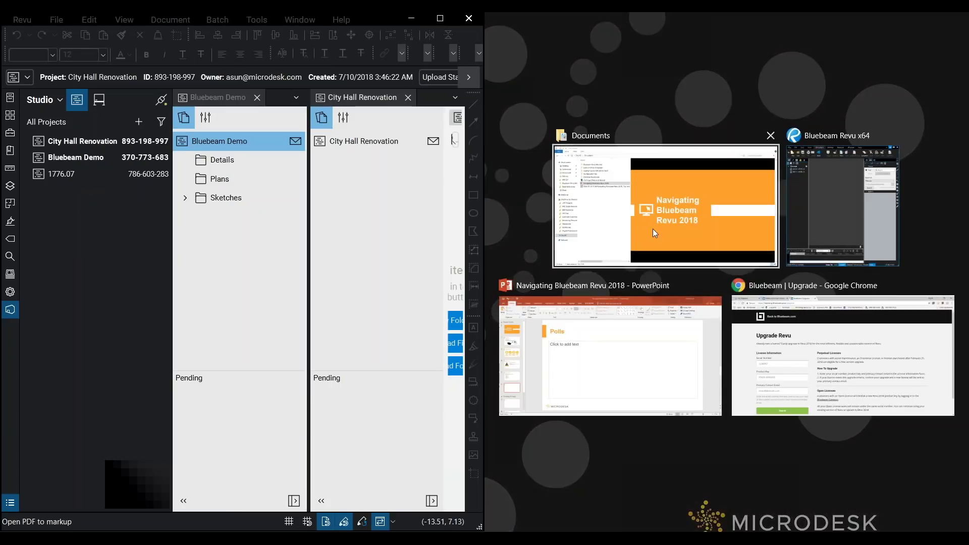
left_click(653, 229)
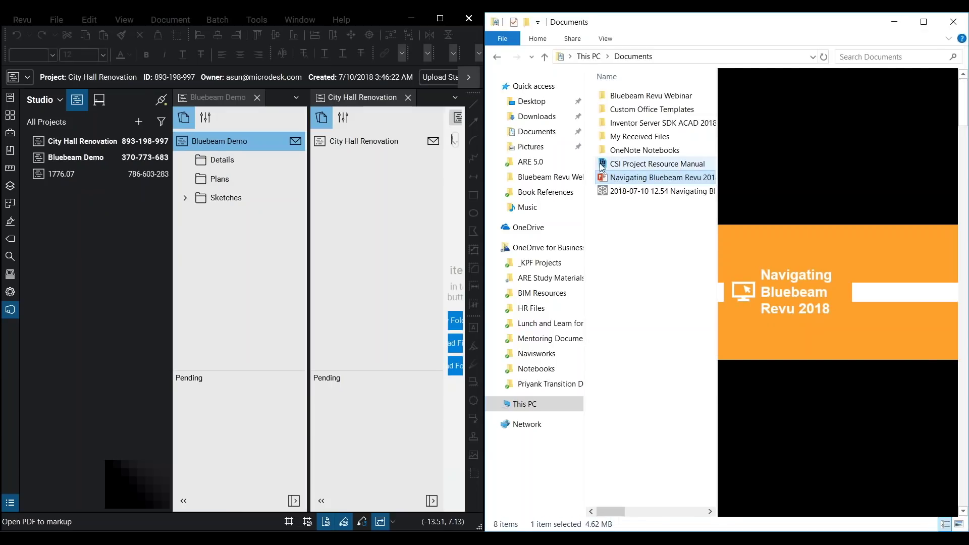
left_click_drag(602, 167, 629, 169)
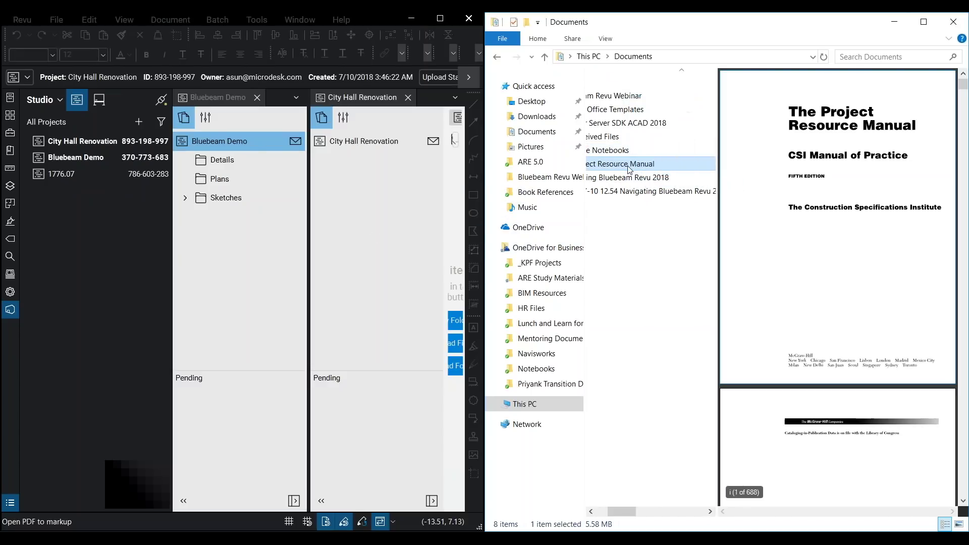
left_click(409, 98)
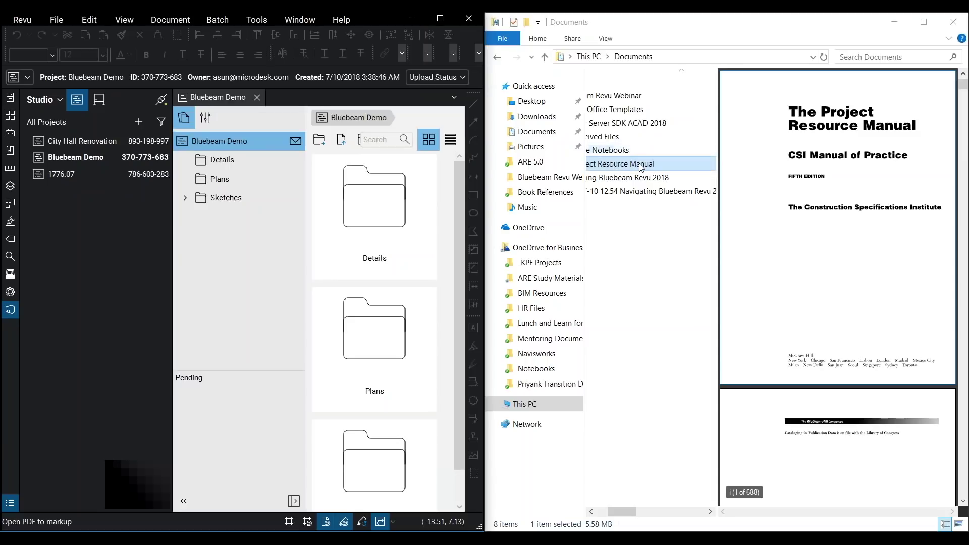
Upload CSI Project Resource Manual from Documents into the Bluebeam Demo project, check the upload status and maximize Revu again.
left_click_drag(639, 166, 369, 250)
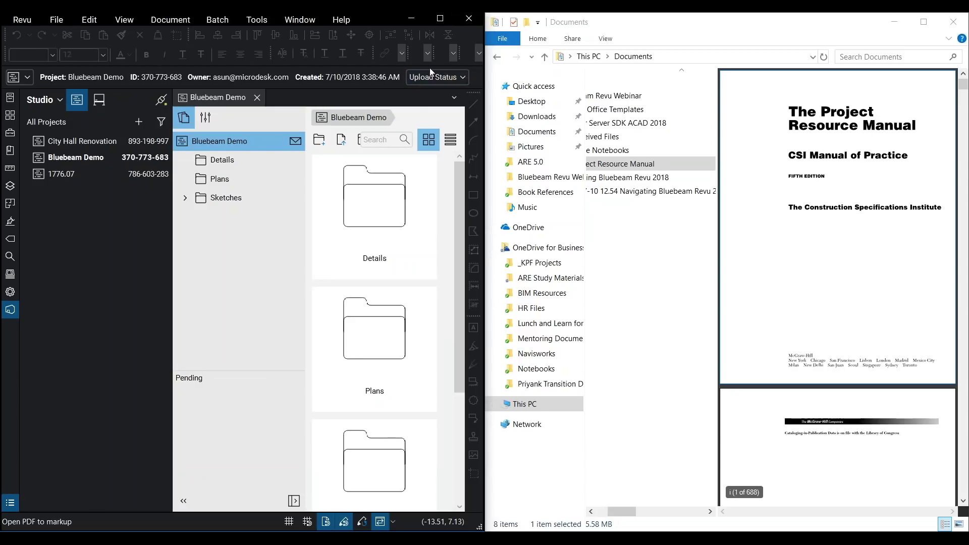
left_click(412, 78)
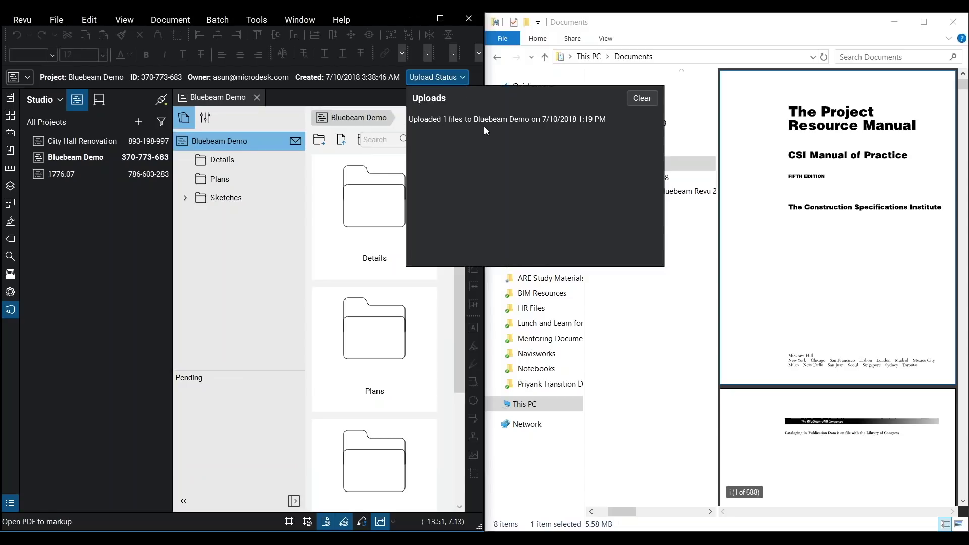
left_click(380, 11)
left_click(440, 18)
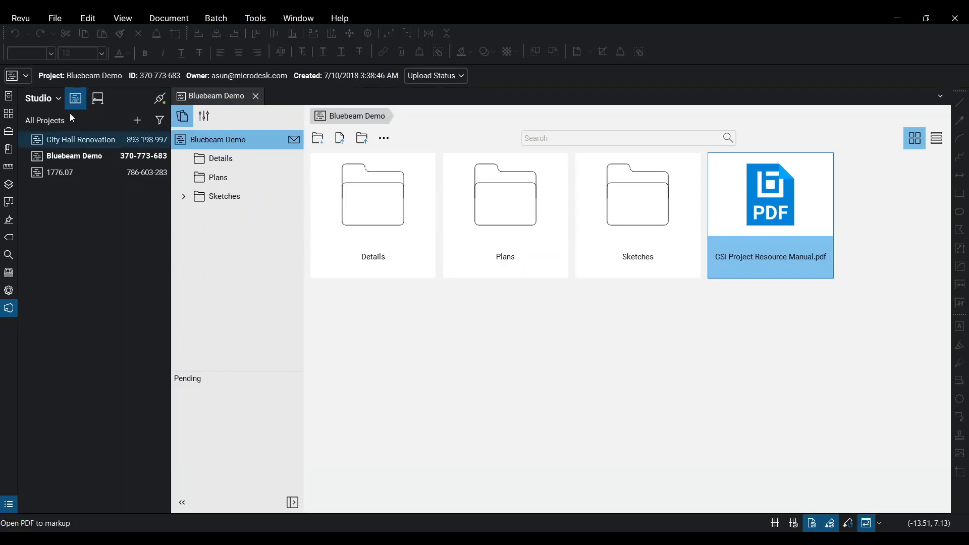
Look at the Studio sessions list and return to the list of projects.
left_click(103, 101)
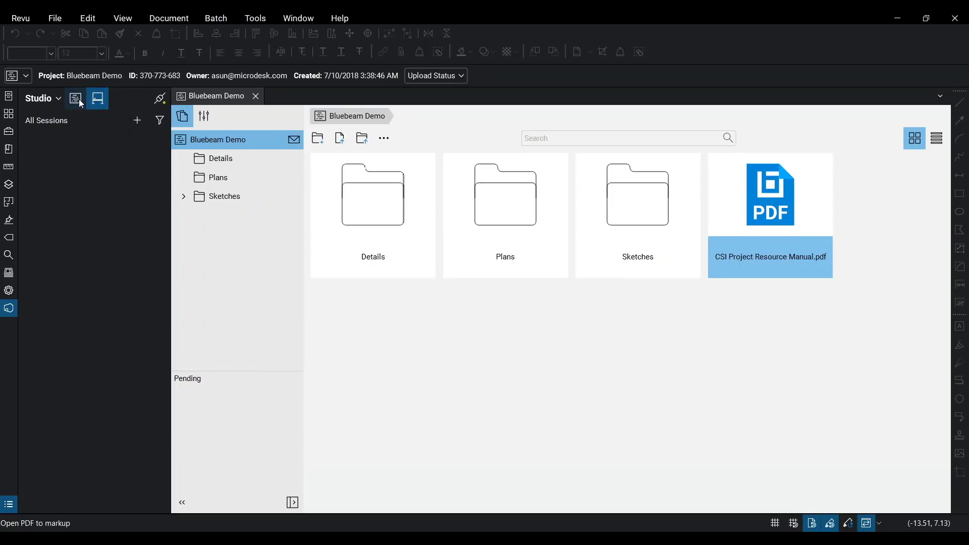
left_click(78, 99)
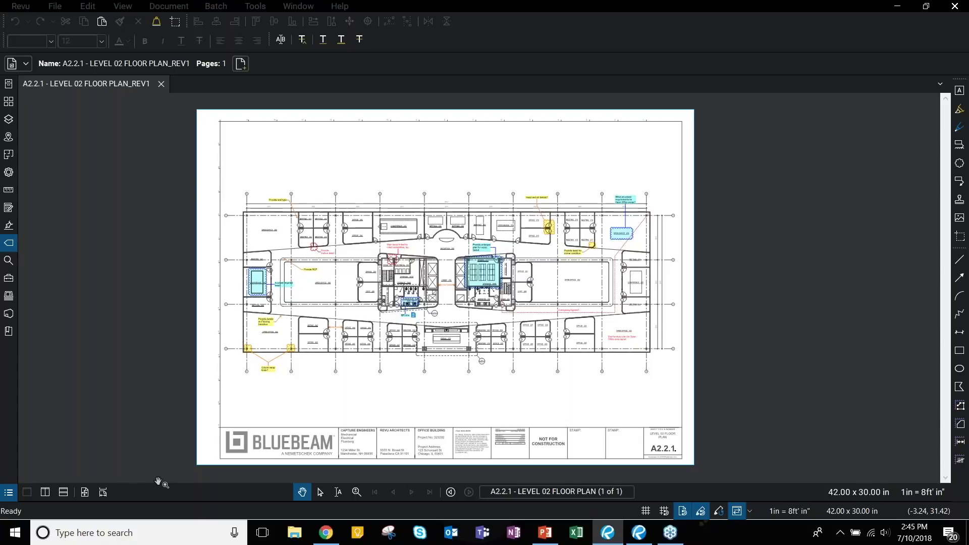
Open the Markups List for the A2.2.1 - LEVEL 02 FLOOR PLAN_REV1 drawing and bring the whole plan into view.
left_click(203, 502)
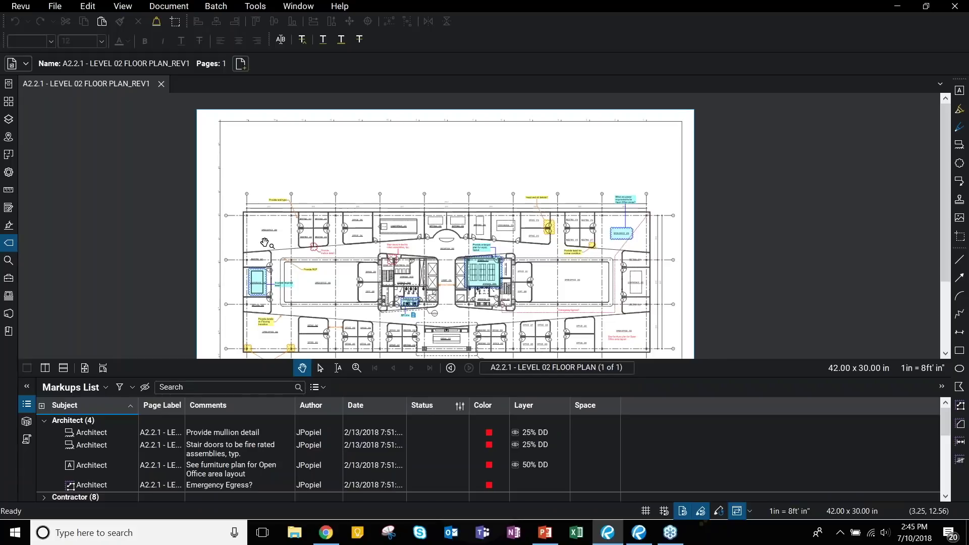
scroll(714, 206, "down", 2)
scroll(716, 198, "down", 2)
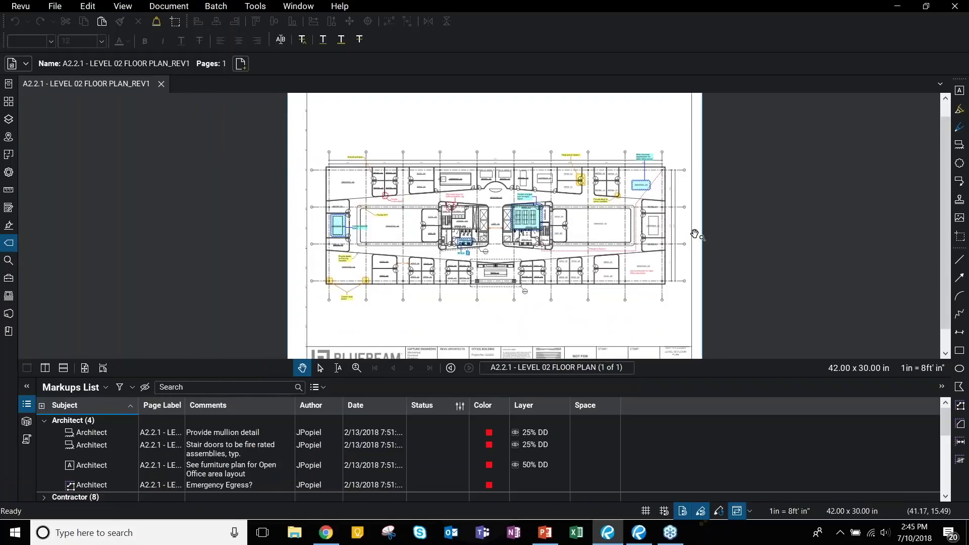
left_click_drag(696, 235, 650, 227)
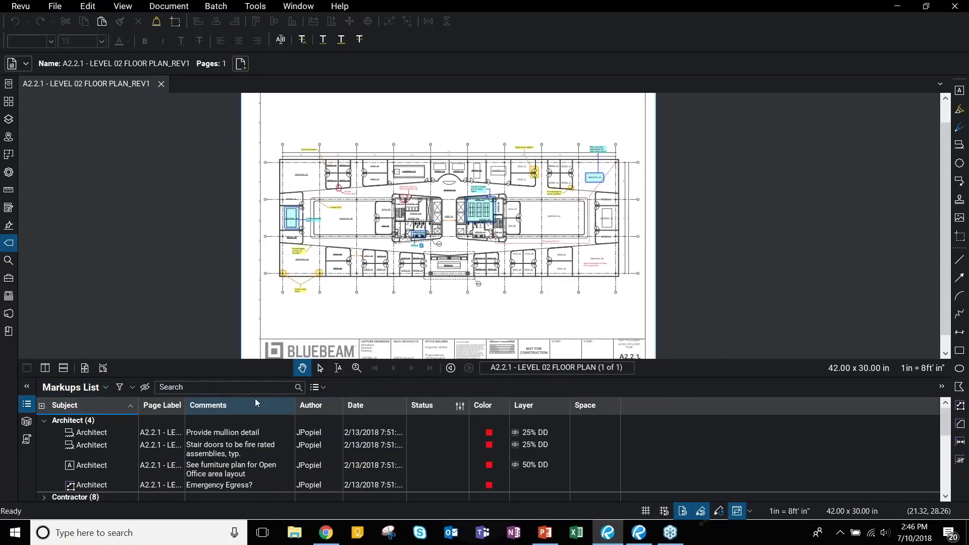
Hide and reopen the Markups List twice.
left_click(418, 377)
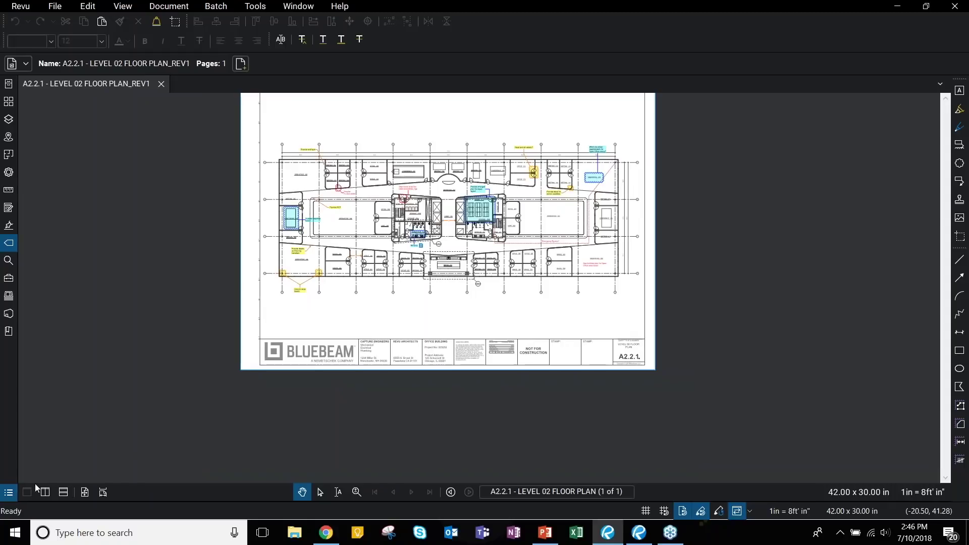
left_click(7, 495)
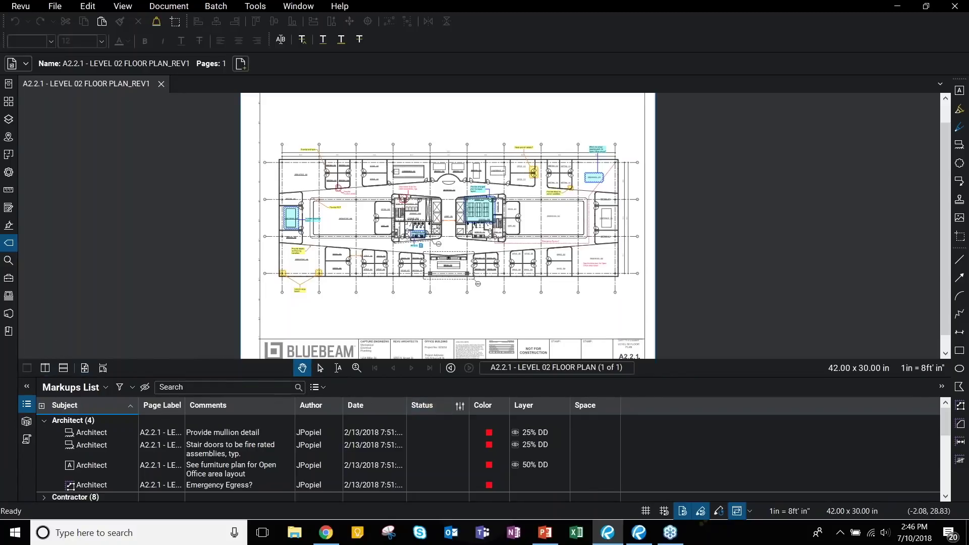
double_click(369, 378)
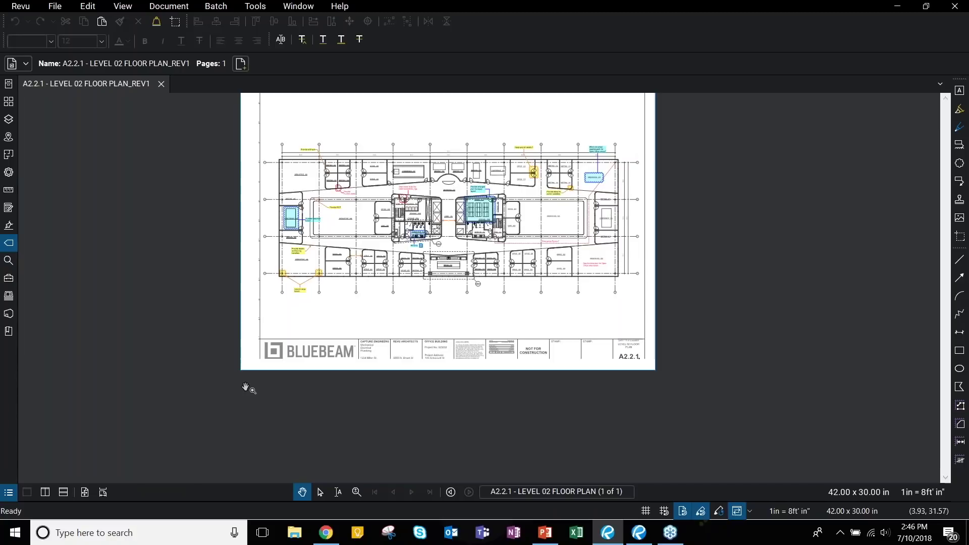
double_click(357, 501)
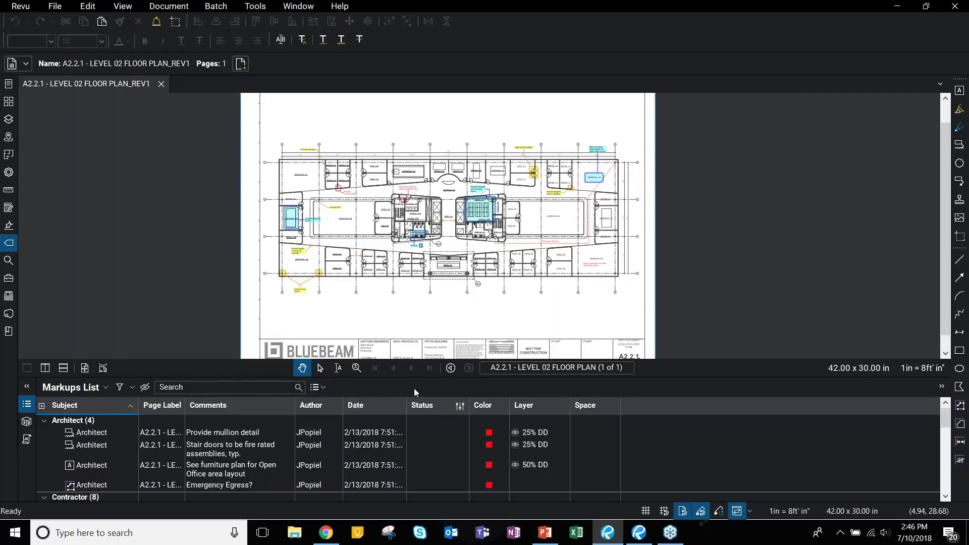
Look through the columns available for the Markups List without changing the selection.
left_click(105, 389)
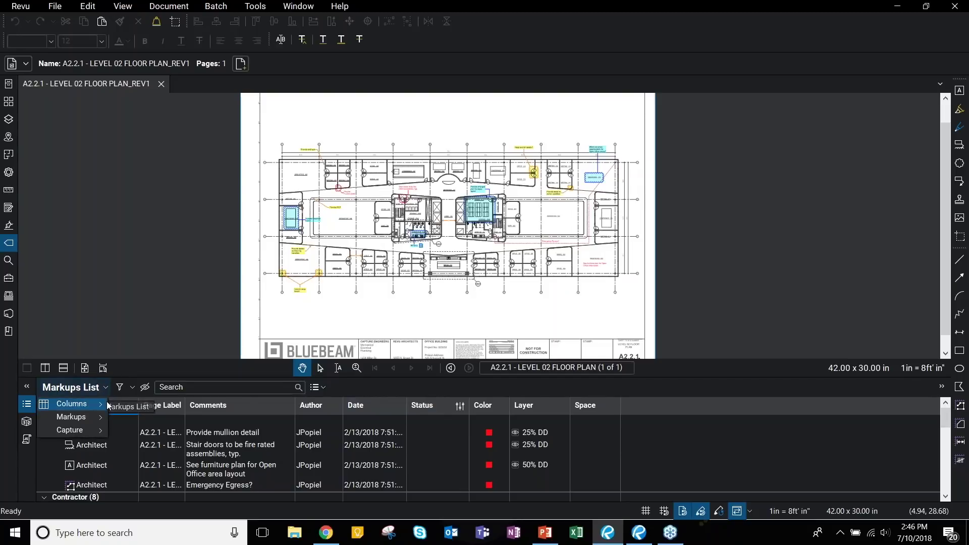
mouse_move(80, 408)
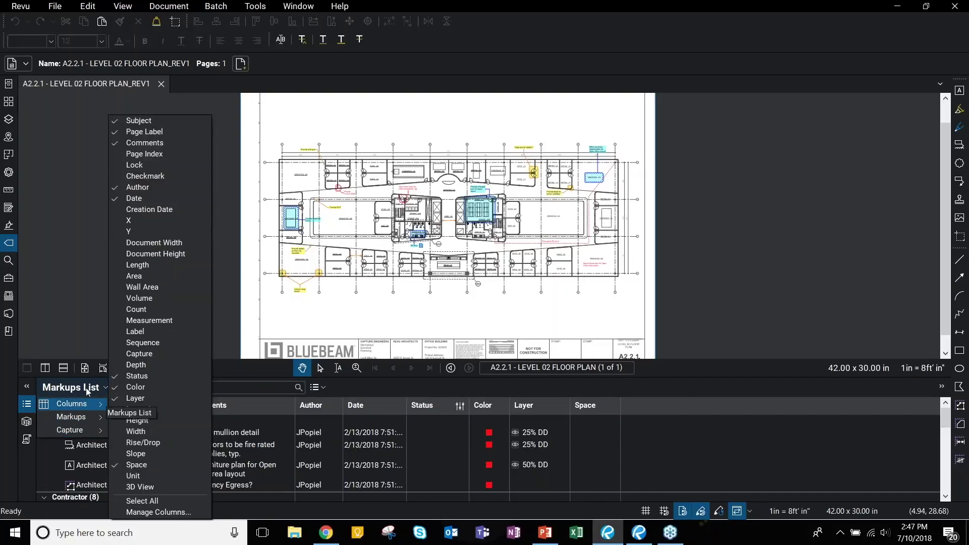
left_click(105, 388)
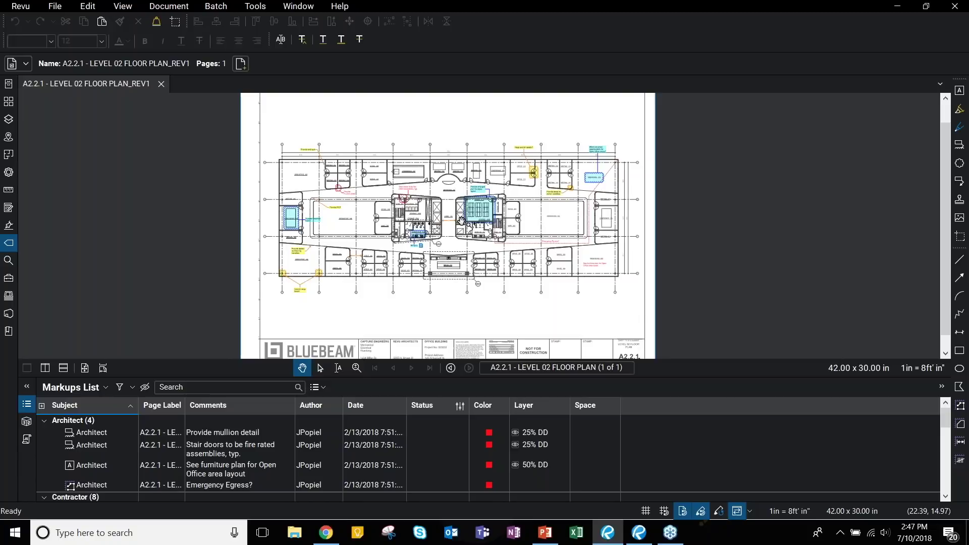
Hide all markups on the floor plan and show them again, and make the Markups List slightly shorter.
left_click(146, 390)
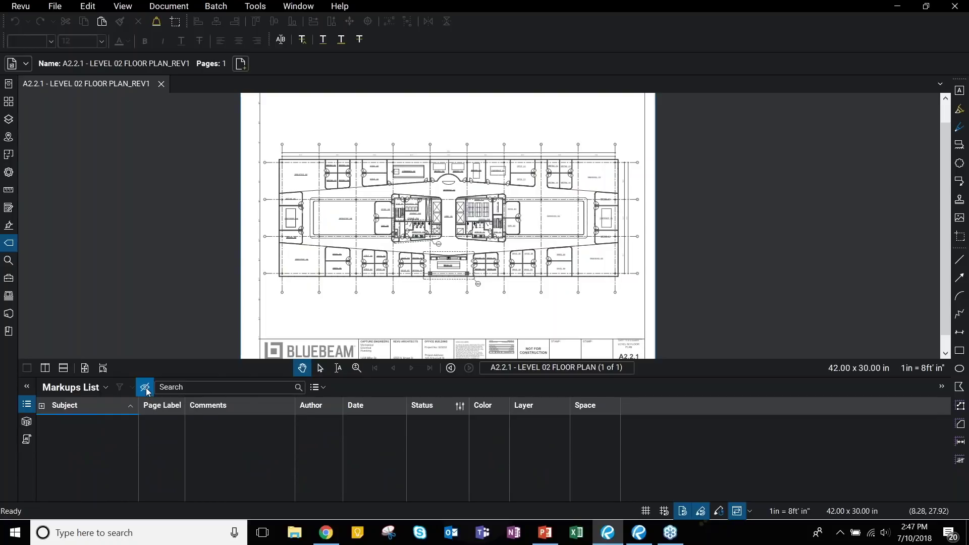
left_click(146, 390)
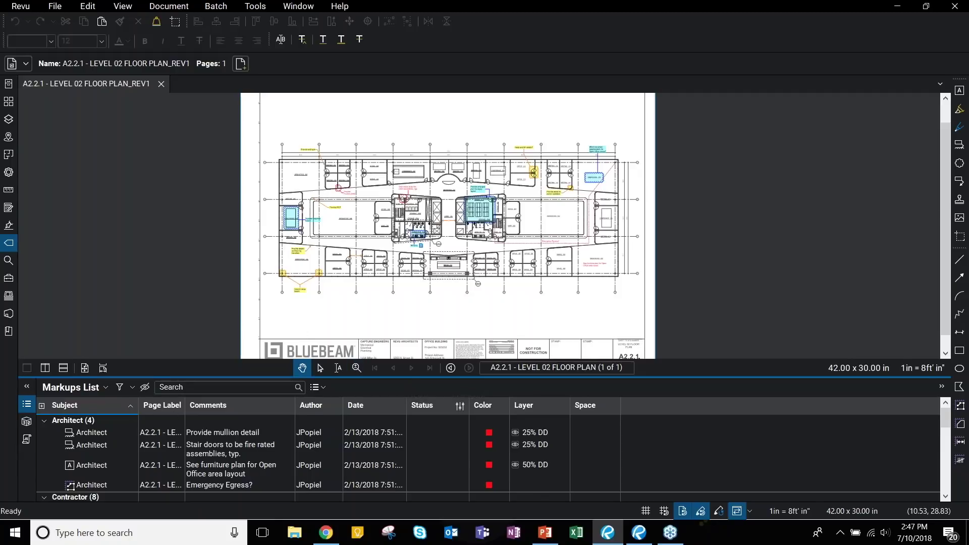
left_click_drag(407, 376, 408, 390)
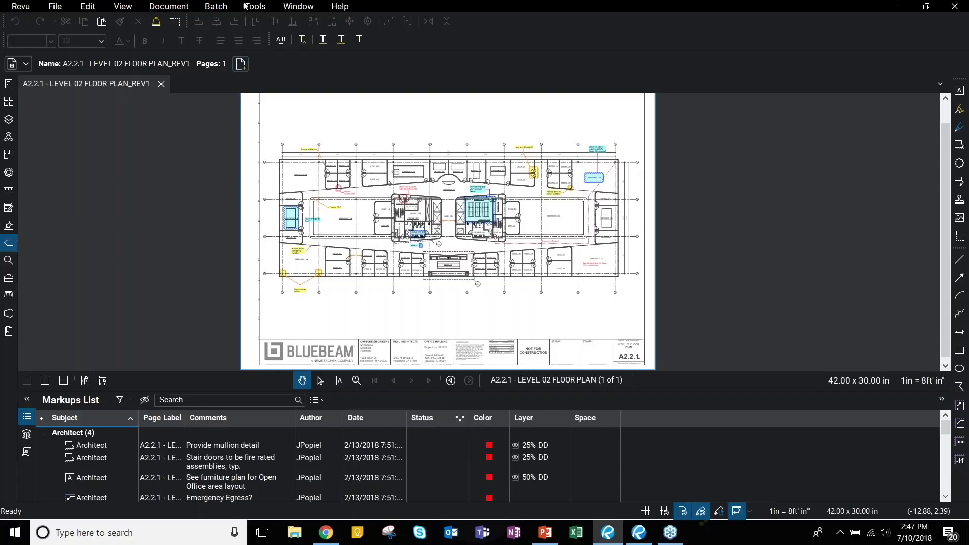
Start a batch markup summary of the open floor plan and add A2.2.3 - LEVEL 02 REFLECTED CEILING PLAN_REV1 from the Bluebeam Revu Webinar folder.
left_click(221, 7)
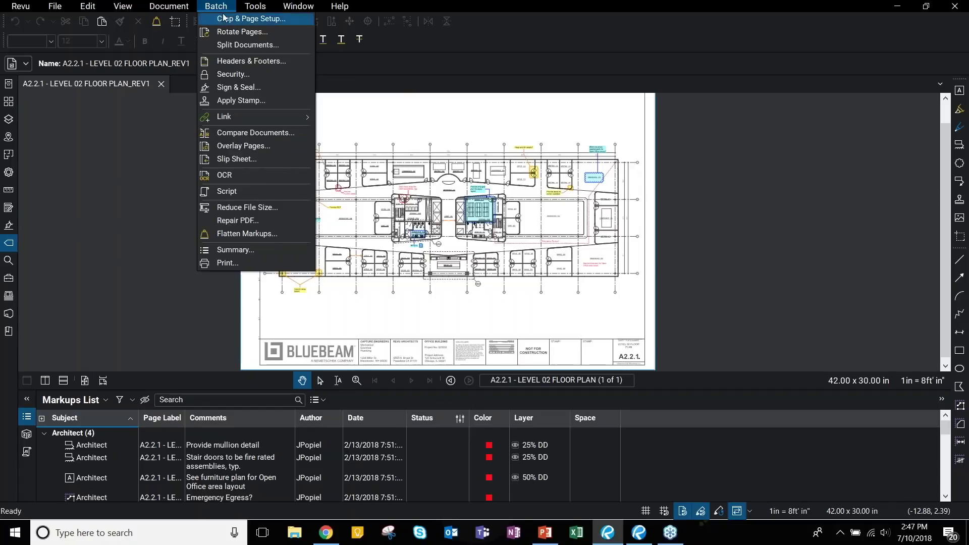
left_click(223, 250)
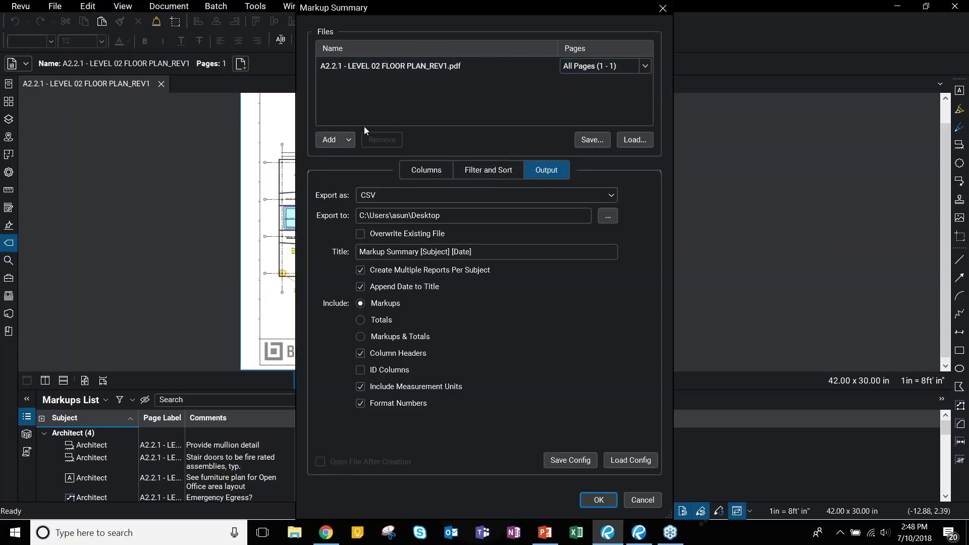
left_click(336, 142)
left_click(350, 158)
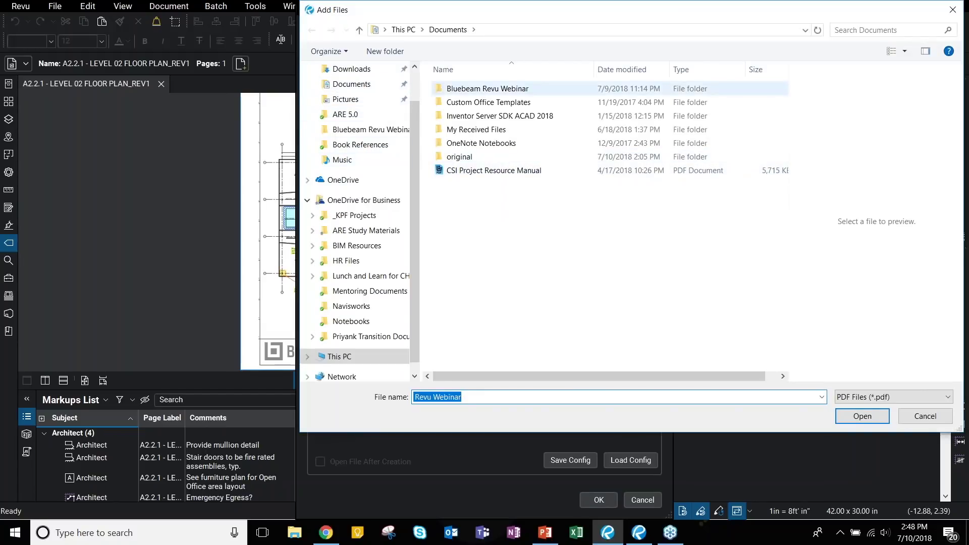
left_click(441, 90)
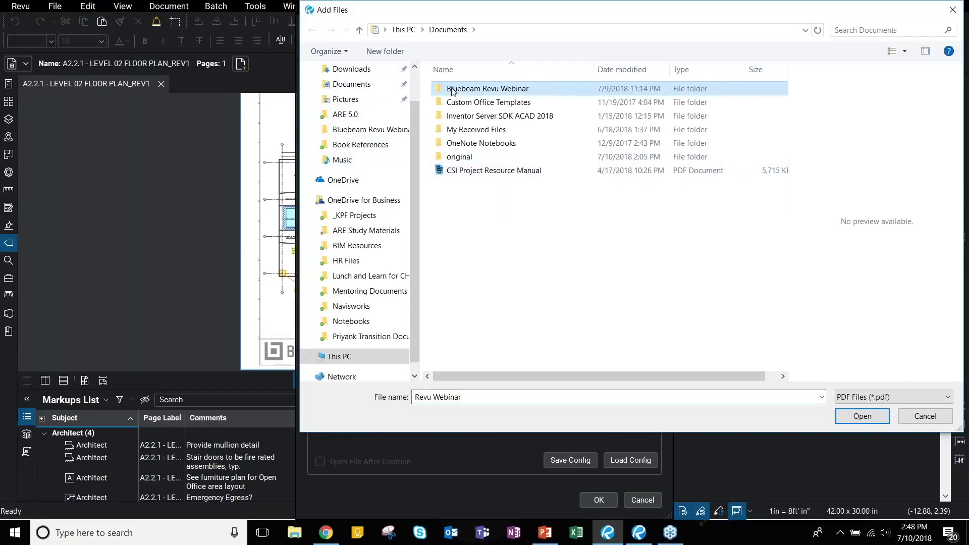
double_click(453, 90)
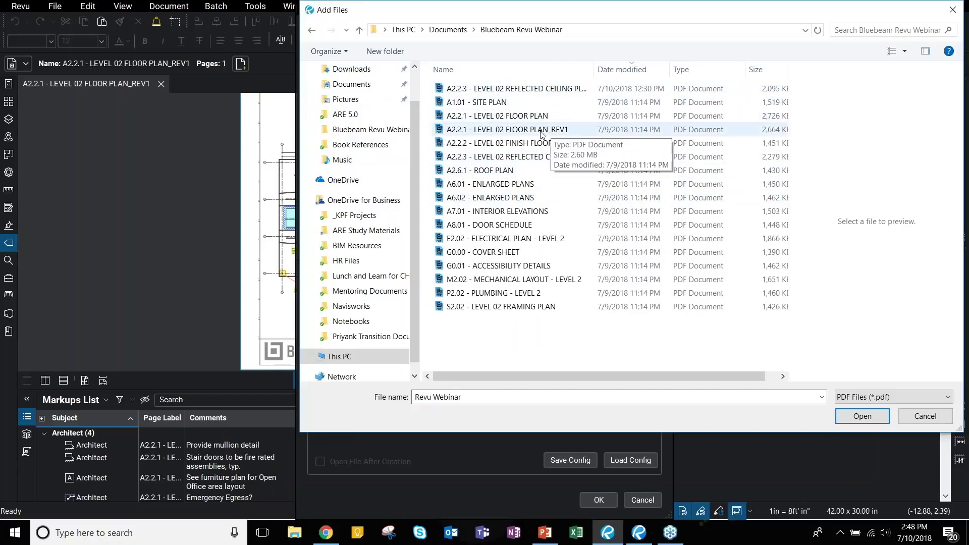
left_click(553, 90)
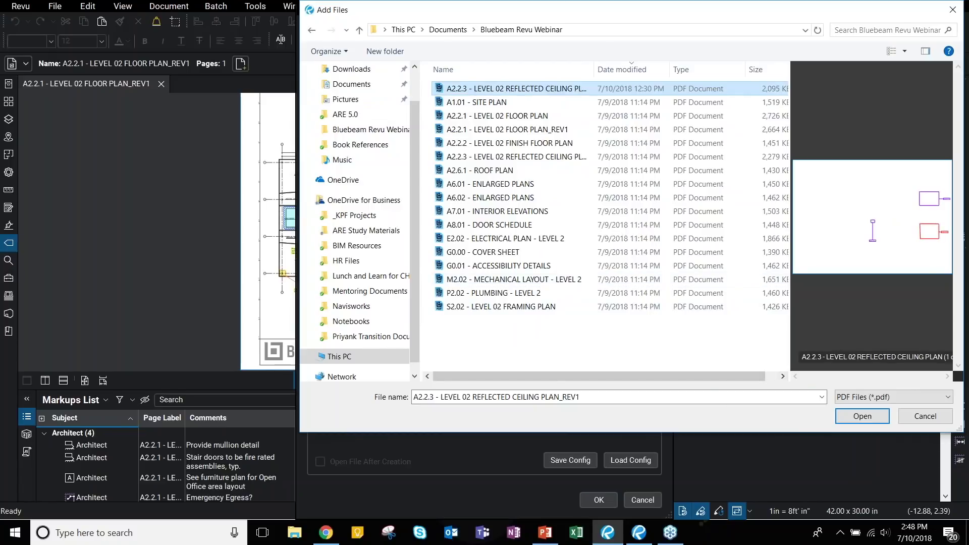
left_click_drag(791, 222, 555, 222)
left_click_drag(505, 10, 158, 80)
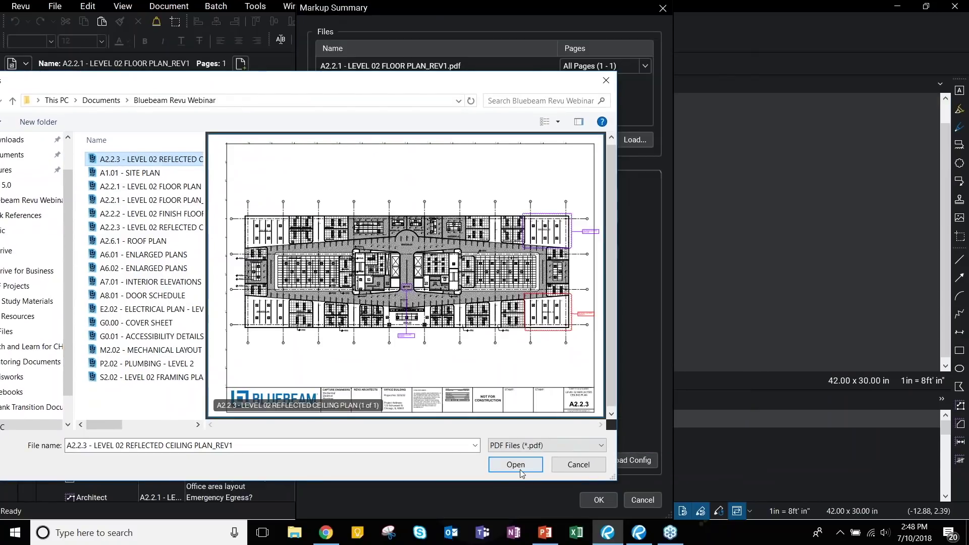
left_click(520, 469)
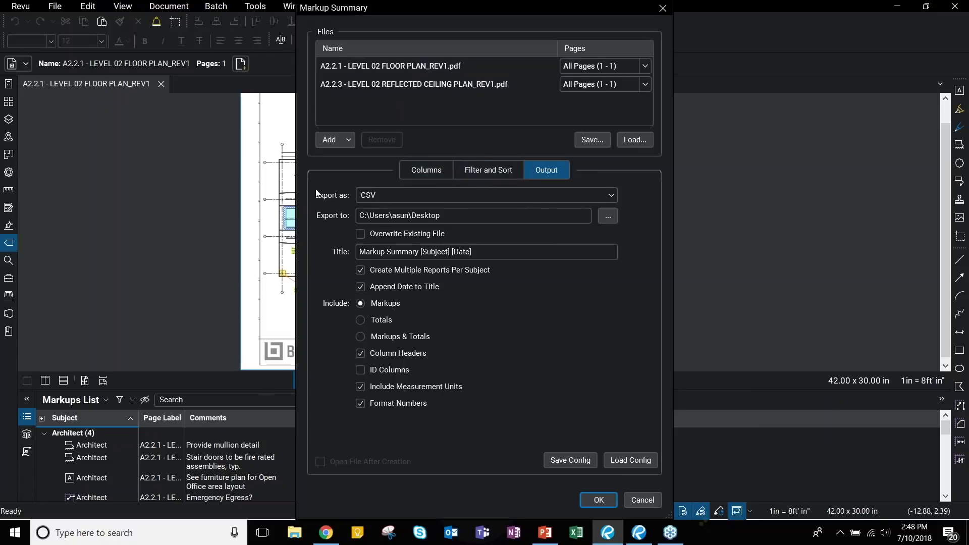
Exclude the Length, Wall Area, Capture and Lock columns from the markup summary.
left_click(428, 170)
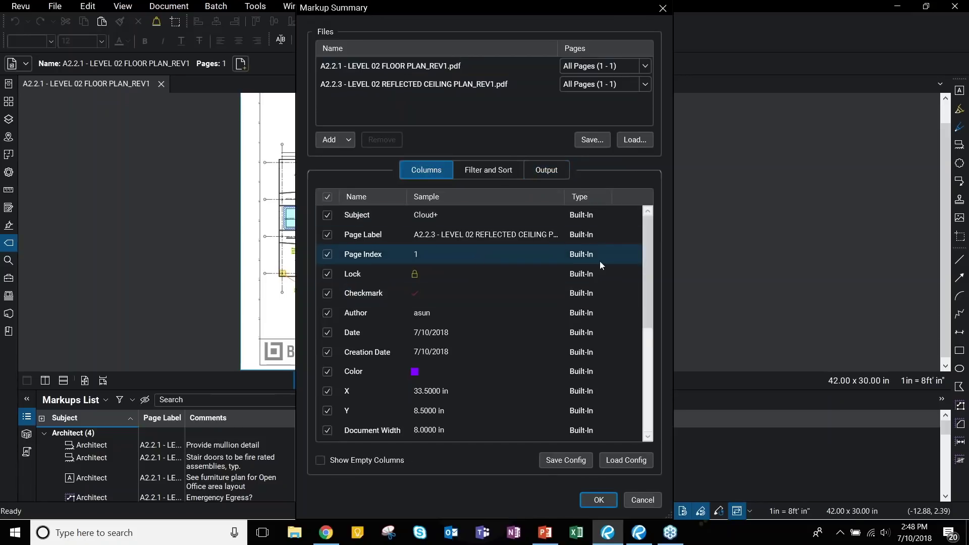
scroll(602, 241, "down", 4)
scroll(581, 260, "up", 4)
scroll(413, 263, "down", 4)
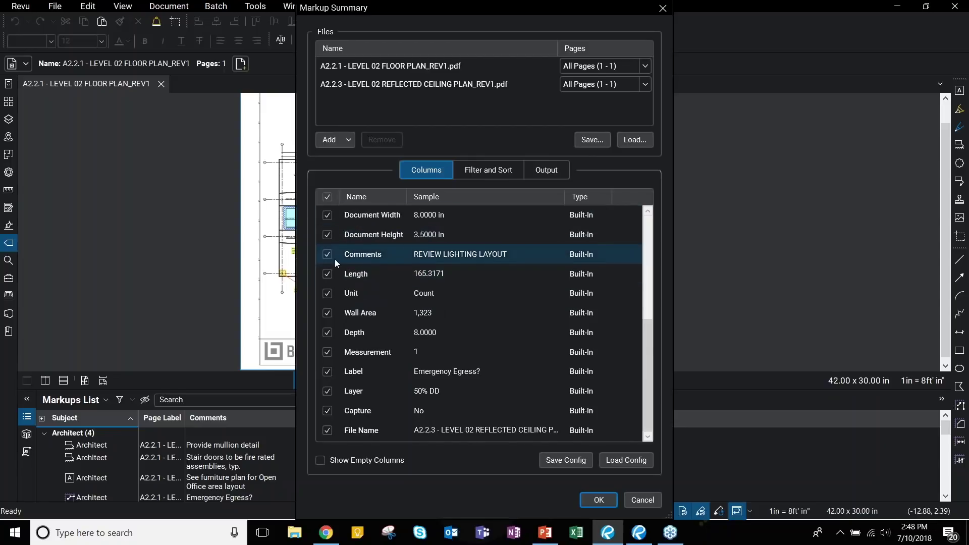
left_click(329, 275)
left_click(328, 313)
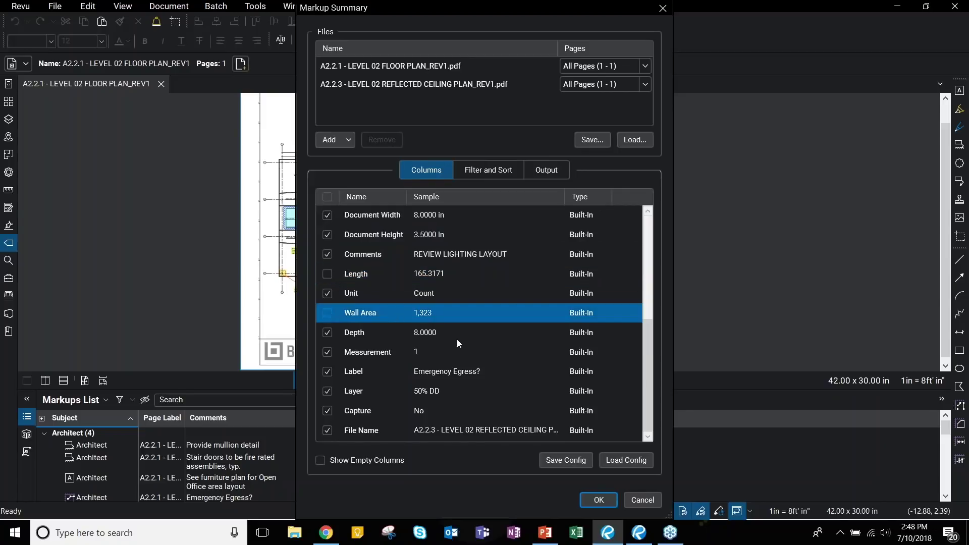
left_click(328, 411)
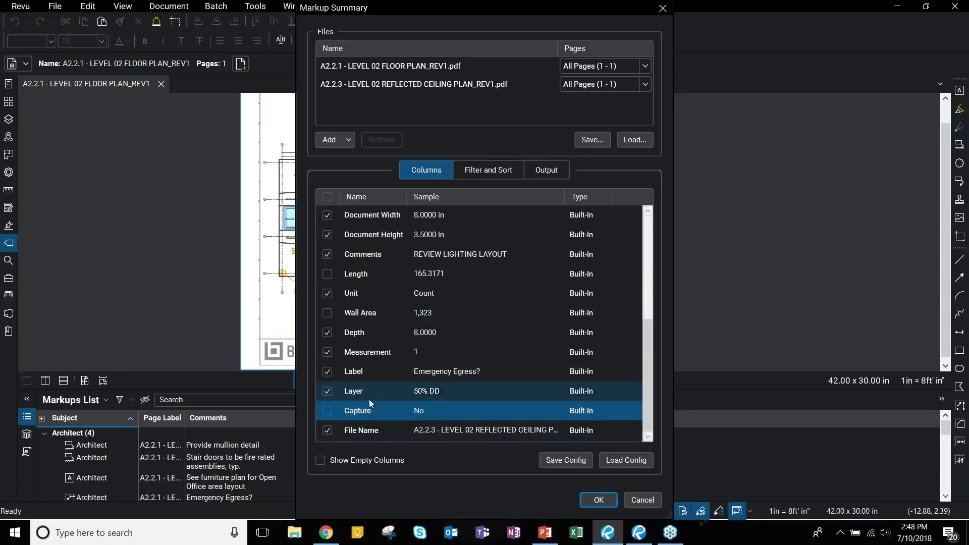
scroll(368, 399, "up", 4)
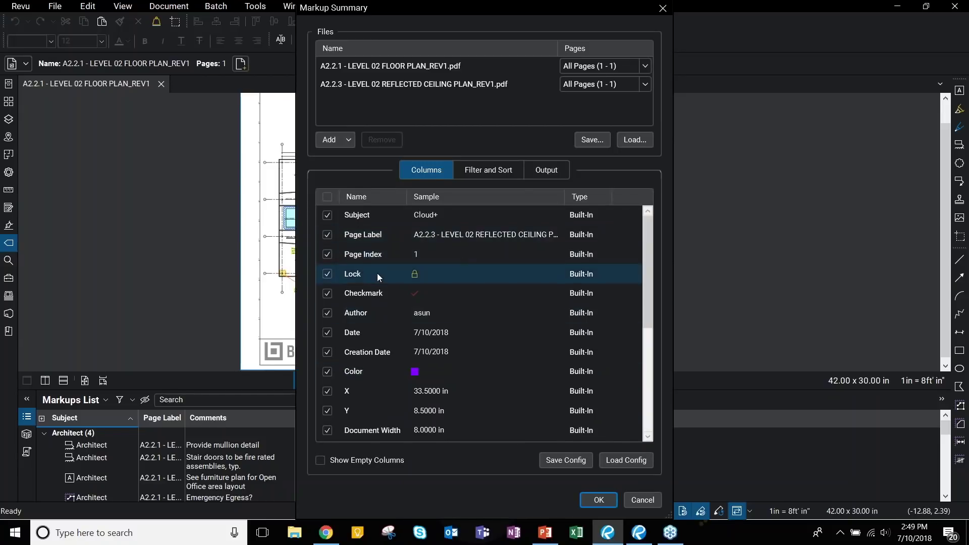
left_click(328, 273)
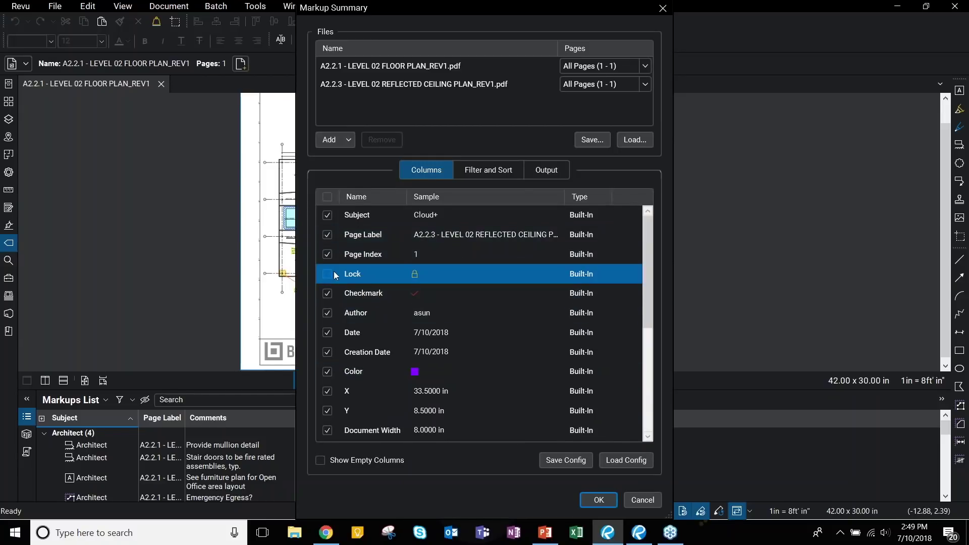
Look through the filter and sort options of the markup summary, including the Author filter.
left_click(492, 171)
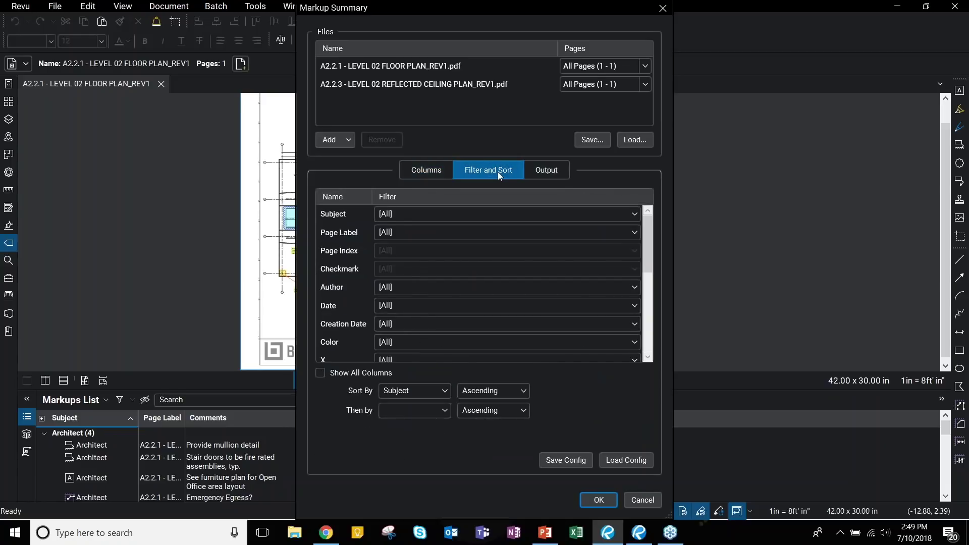
left_click(394, 286)
scroll(453, 262, "down", 1)
scroll(430, 220, "down", 3)
scroll(450, 246, "up", 2)
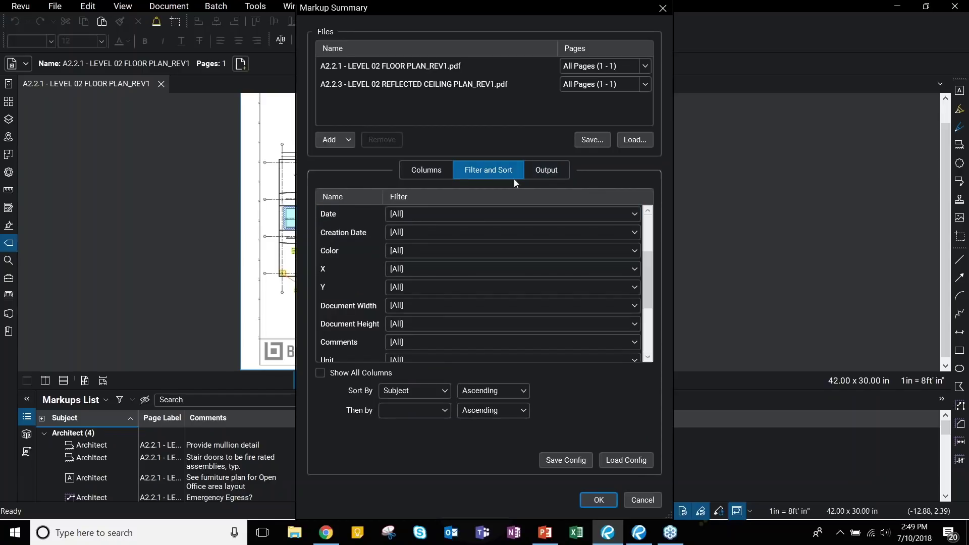
Review the summary's output settings: the available export formats and the [Subject] and [Date] placeholders in the report title.
left_click(554, 172)
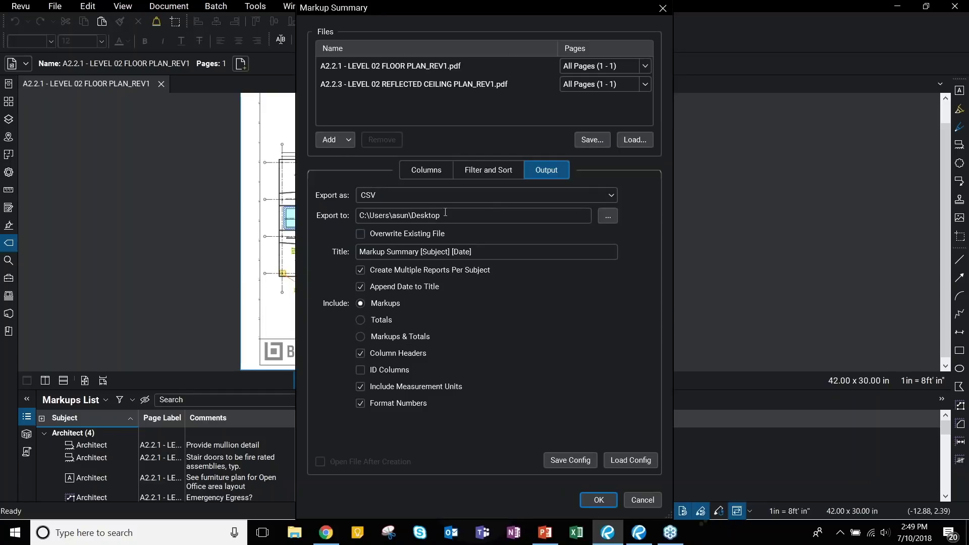
left_click(599, 195)
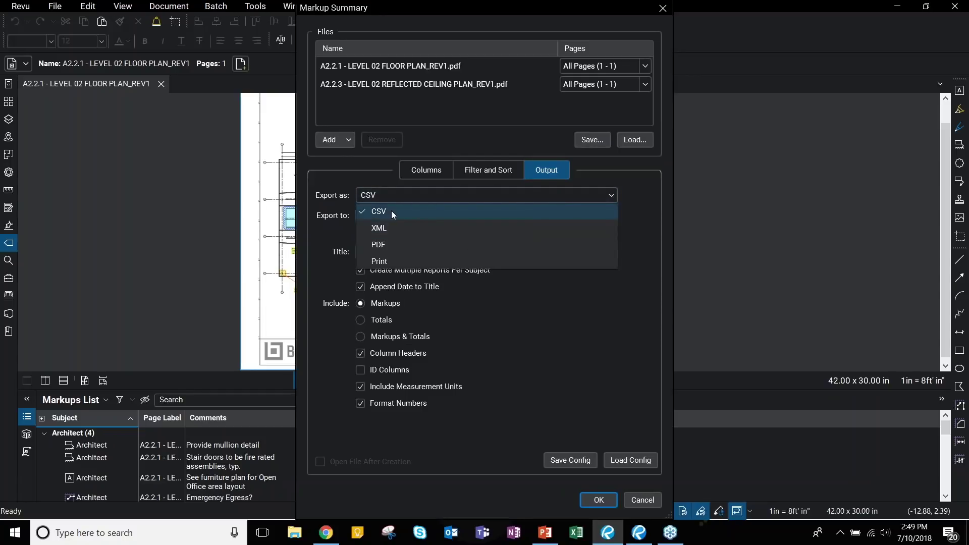
left_click(556, 311)
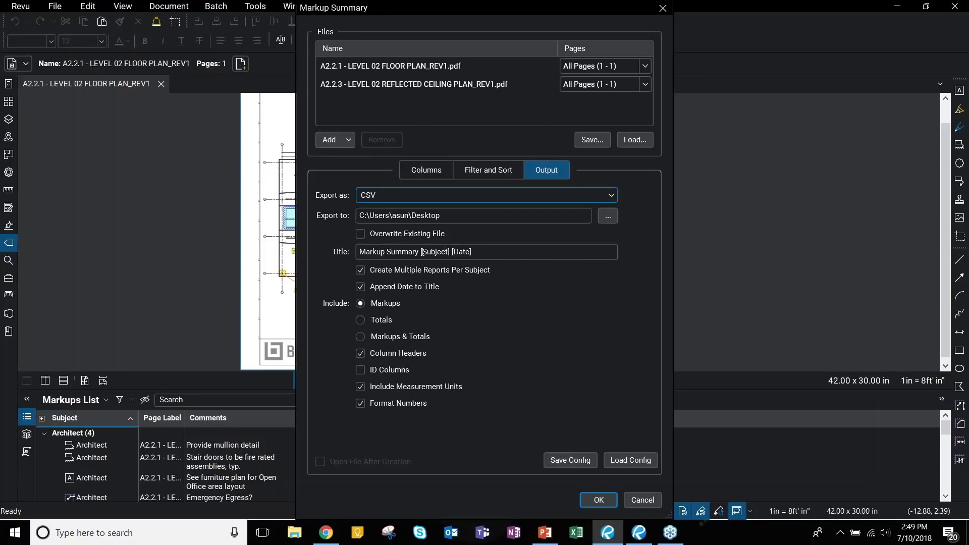
left_click_drag(425, 252, 453, 252)
left_click(452, 251)
double_click(461, 252)
key("End")
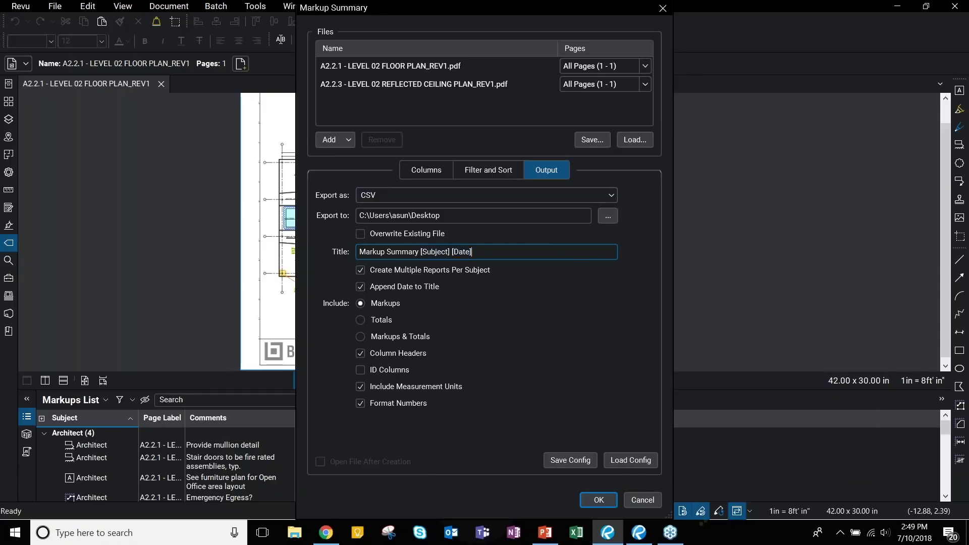
Generate the CSV markup summary on the desktop with multiple reports per subject and the date appended to the title.
left_click(361, 273)
left_click(361, 284)
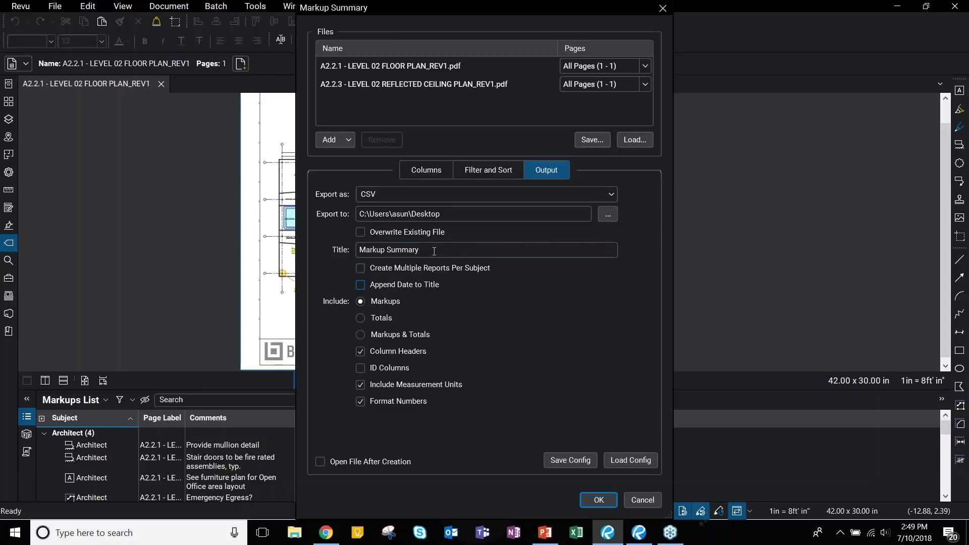
left_click(361, 269)
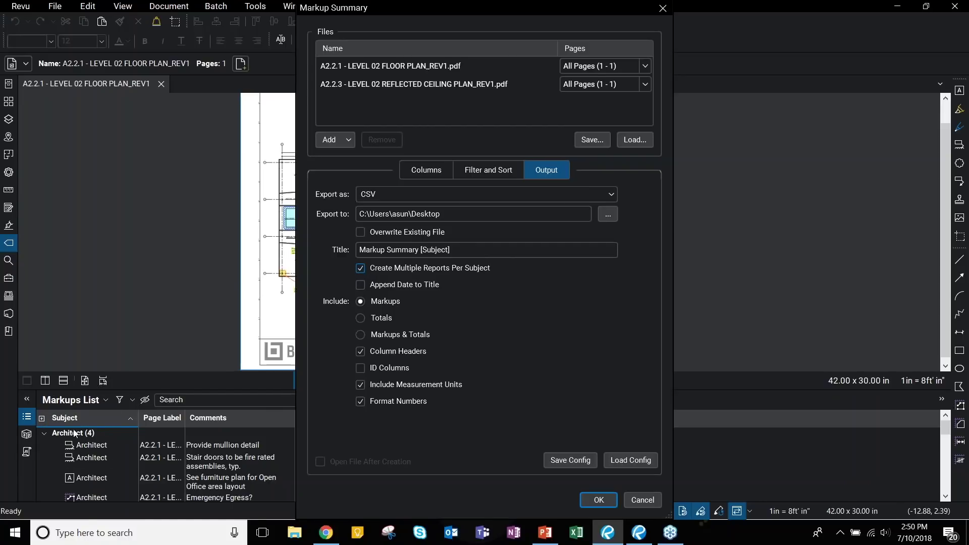
left_click(360, 285)
left_click(615, 501)
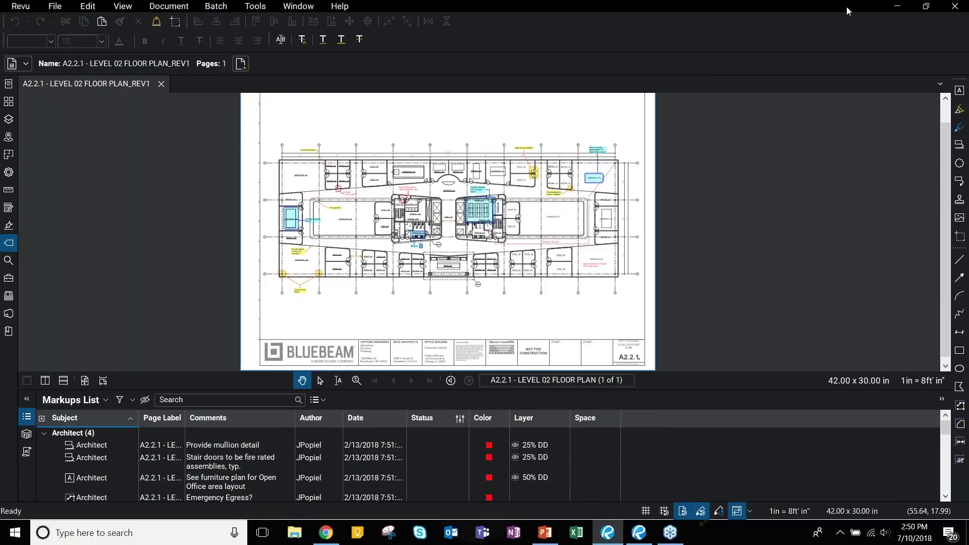
Switch to the Windows desktop and move the exported Markup Summary CSV files together into an empty area.
left_click(898, 7)
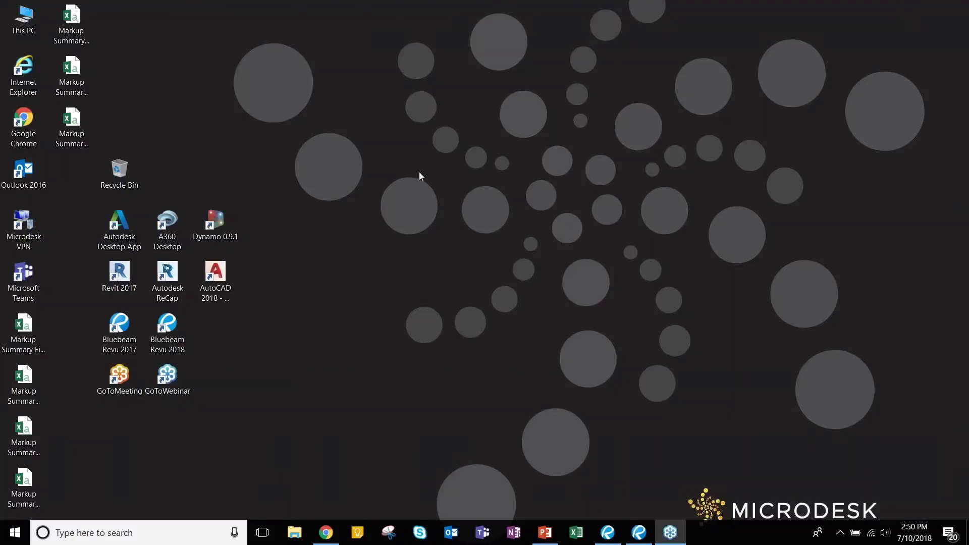
left_click_drag(126, 148, 495, 236)
left_click_drag(77, 491, 453, 226)
left_click(604, 220)
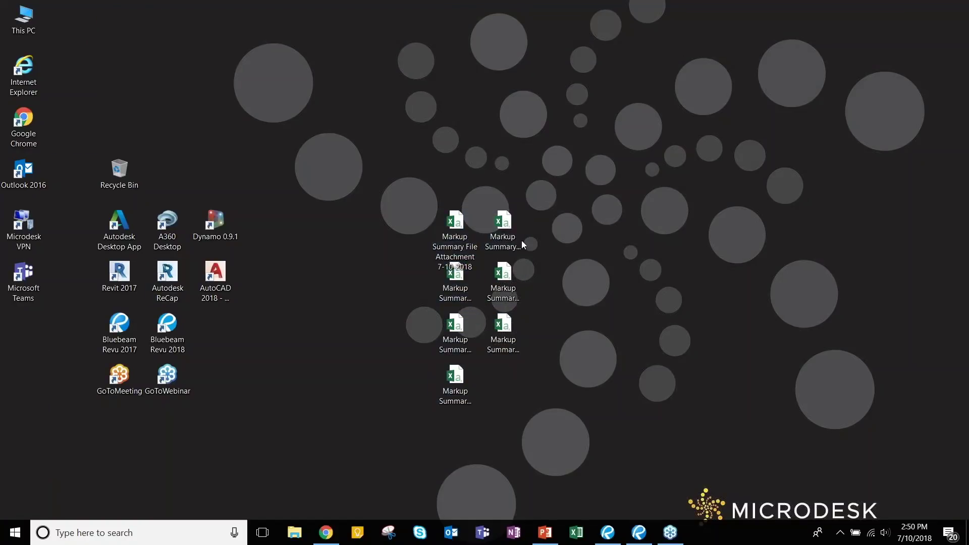
Check the full names of the exported Markup Summary files, including the Dimension, Snapshot, Cloud and Architect reports.
left_click(516, 228)
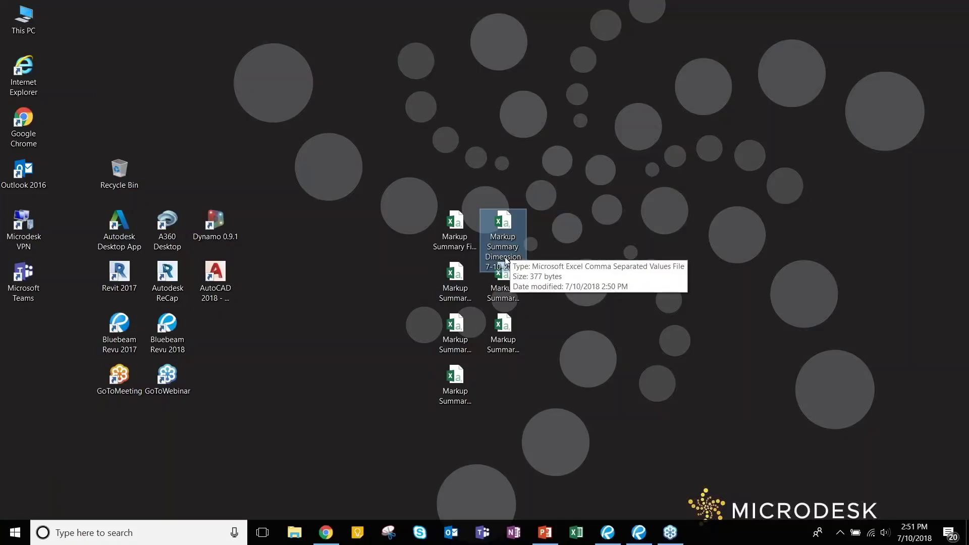
left_click(504, 328)
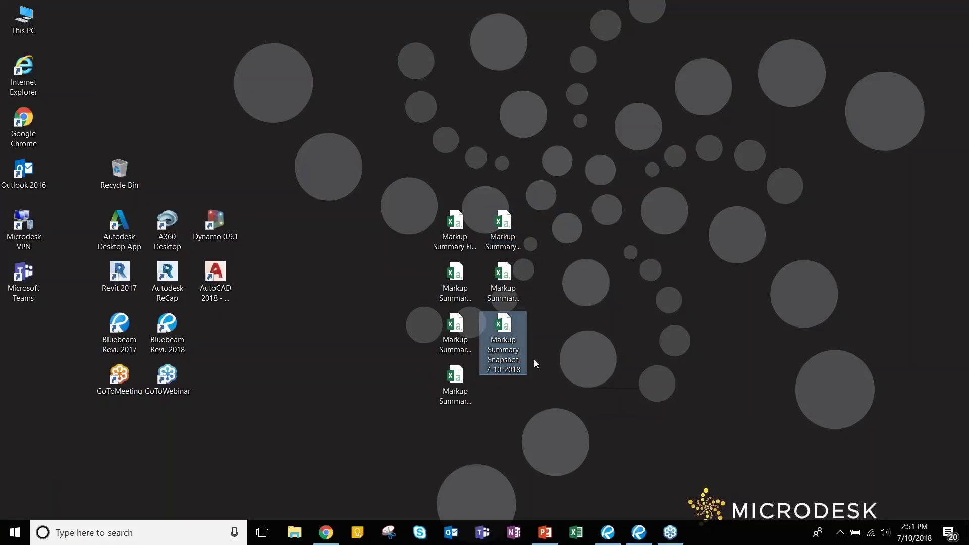
left_click(455, 328)
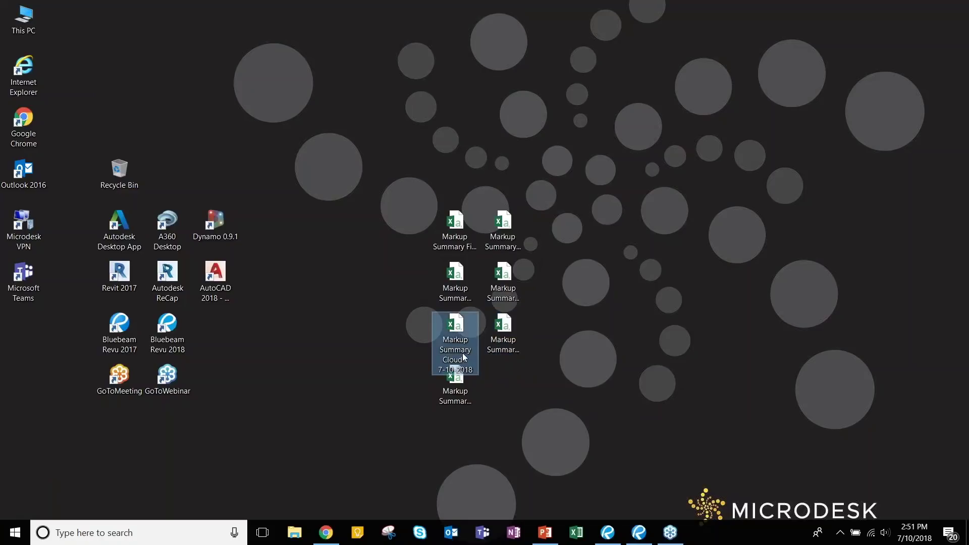
left_click(463, 317)
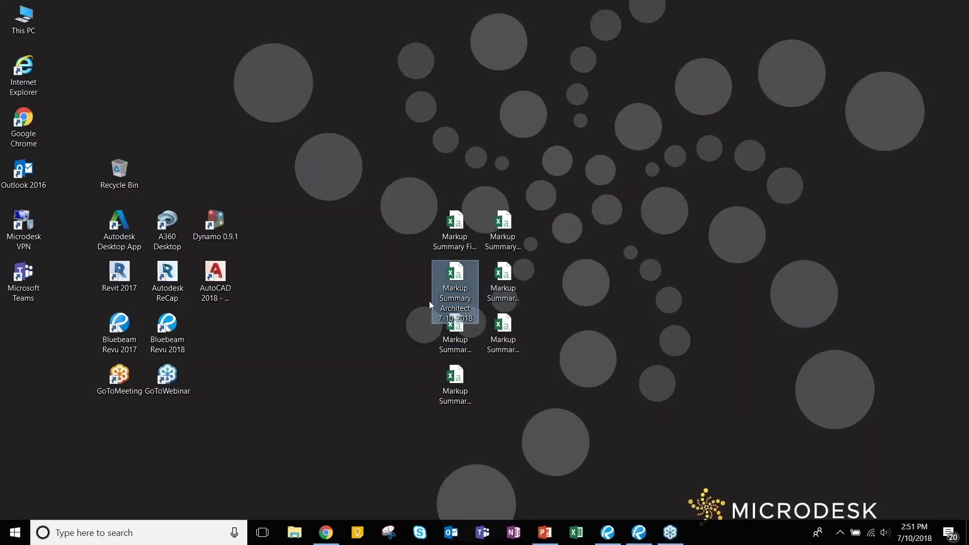
left_click(586, 403)
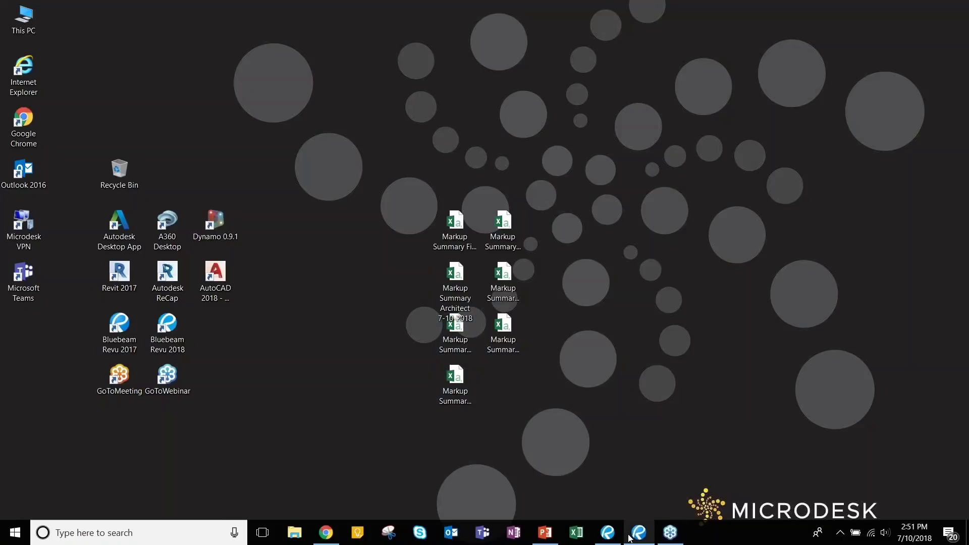
Return to Bluebeam Revu and examine the subject and layer of the "Is power required here?" callout at Conference 246.
left_click(608, 533)
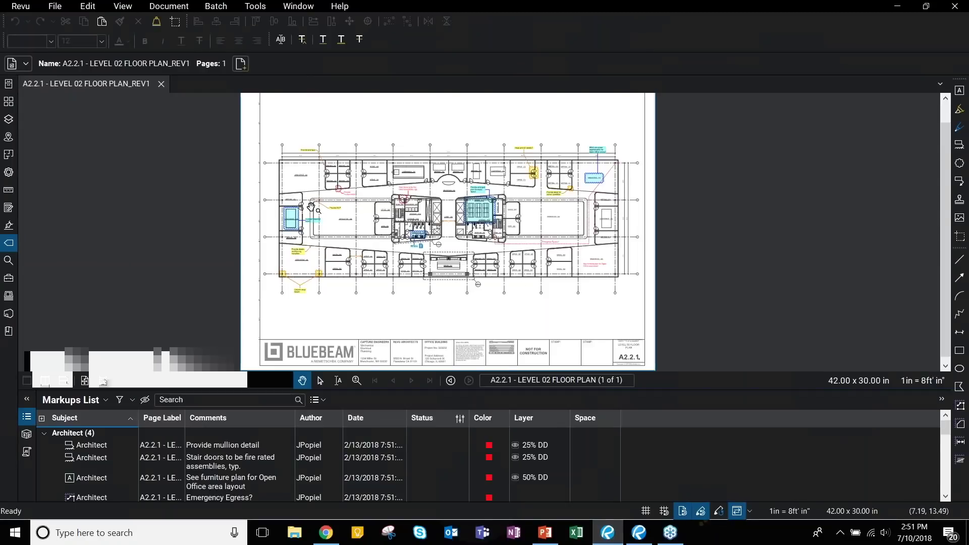
scroll(305, 213, "up", 5)
scroll(245, 242, "up", 1)
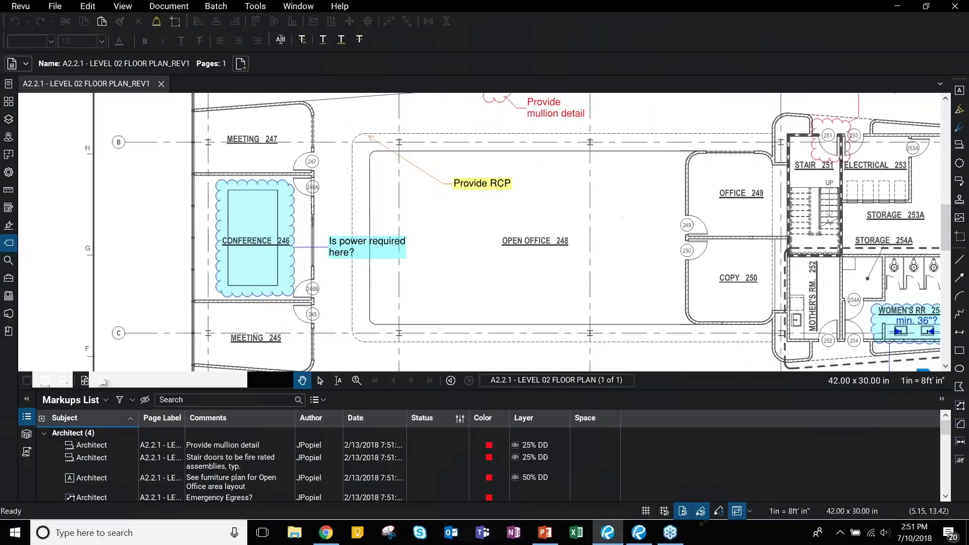
left_click(259, 185)
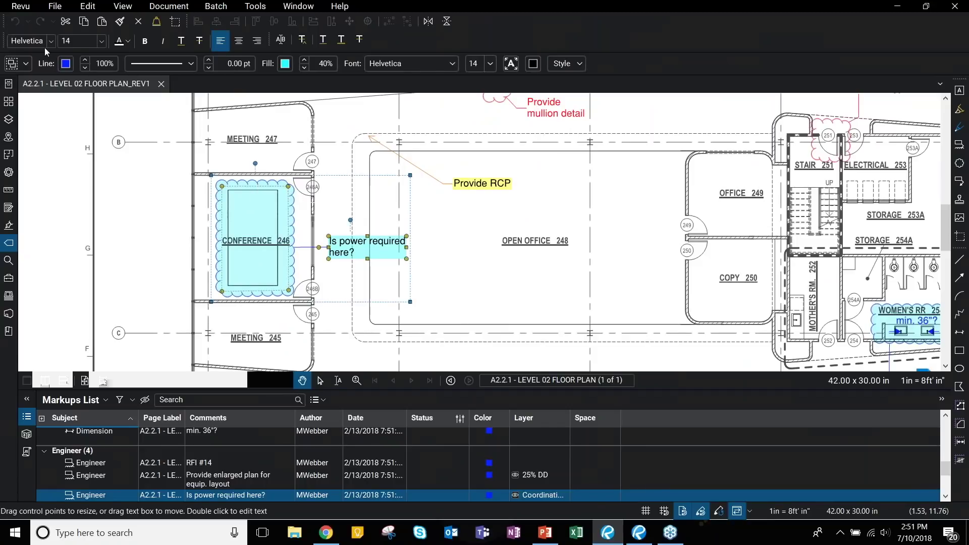
left_click(26, 65)
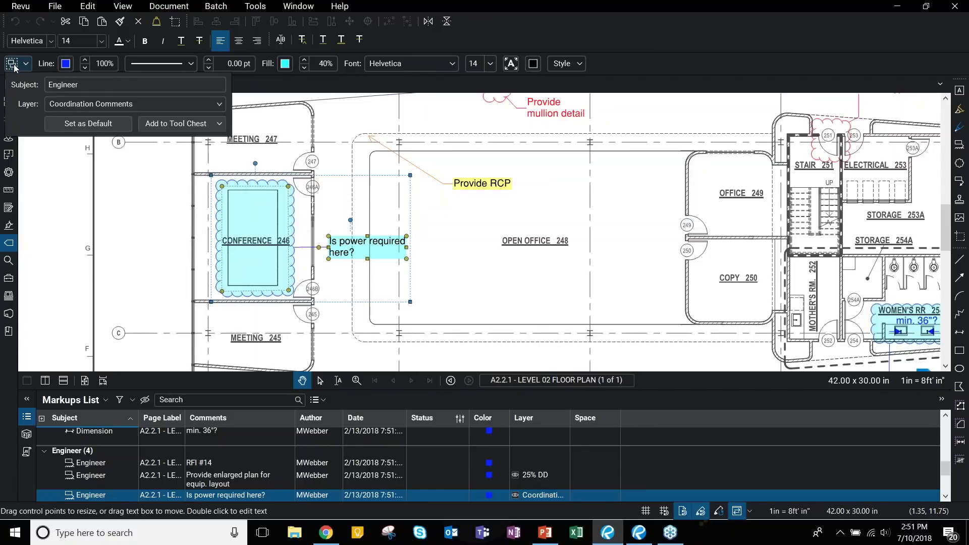
double_click(93, 86)
double_click(82, 85)
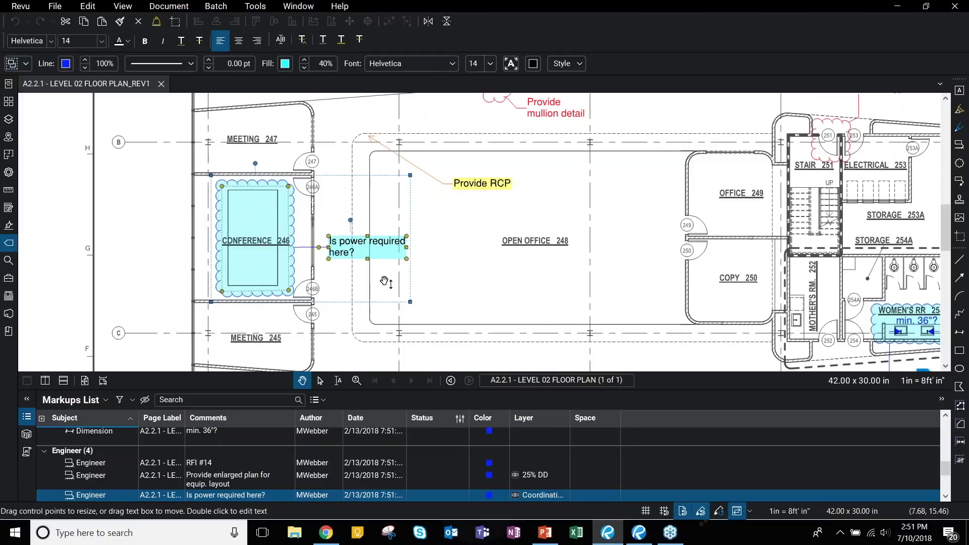
scroll(546, 242, "down", 3)
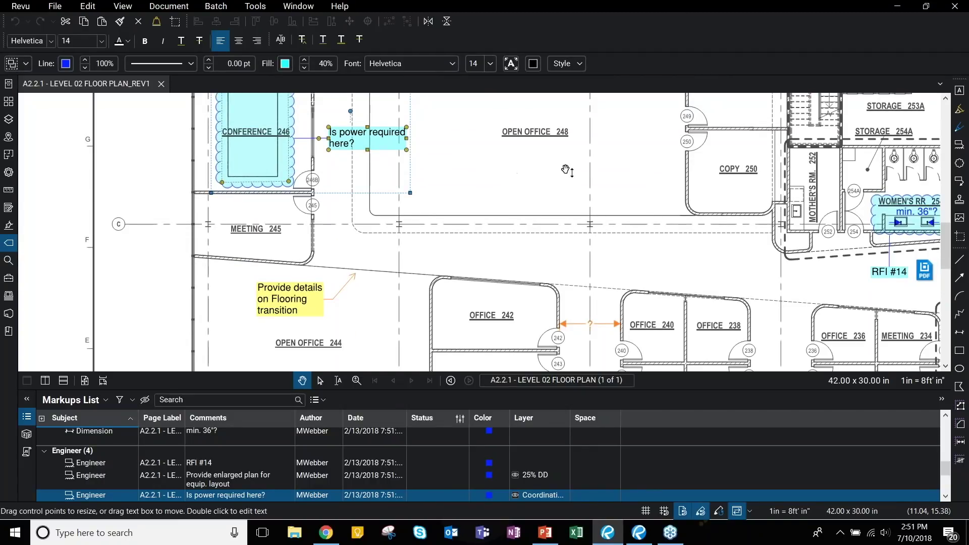
scroll(655, 202, "down", 2)
scroll(655, 202, "down", 10)
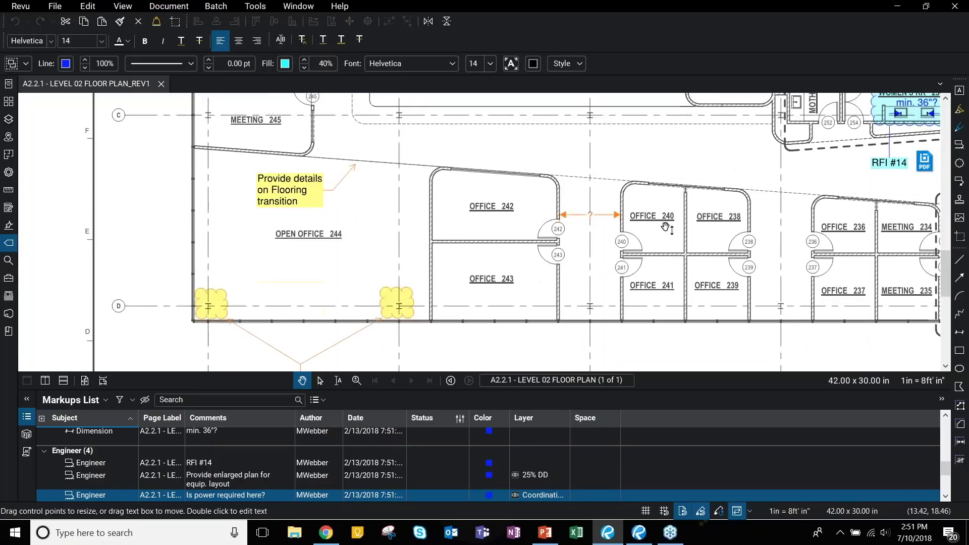
left_click(25, 63)
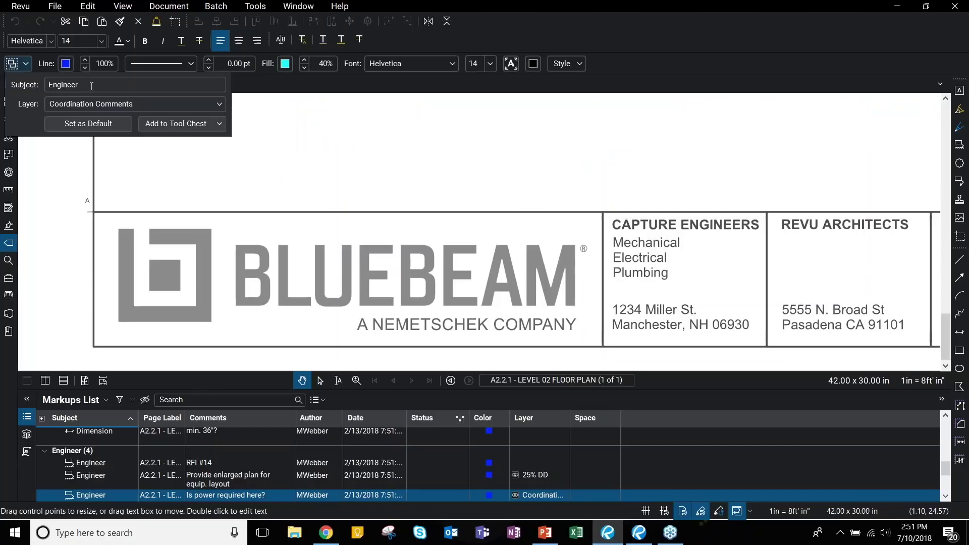
left_click(416, 153)
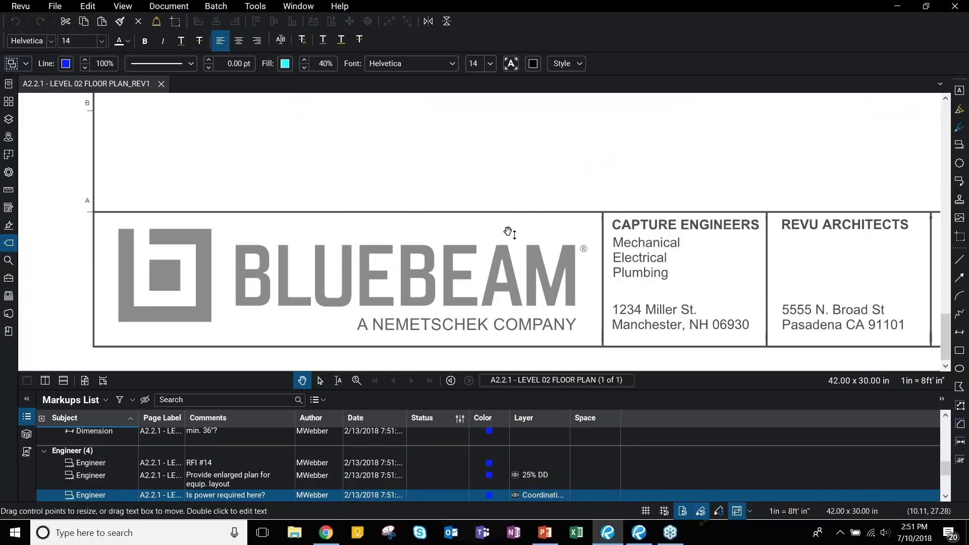
Look over the markups across the floor plan, from the column wrap comment to the open office power question.
scroll(567, 296, "up", 10)
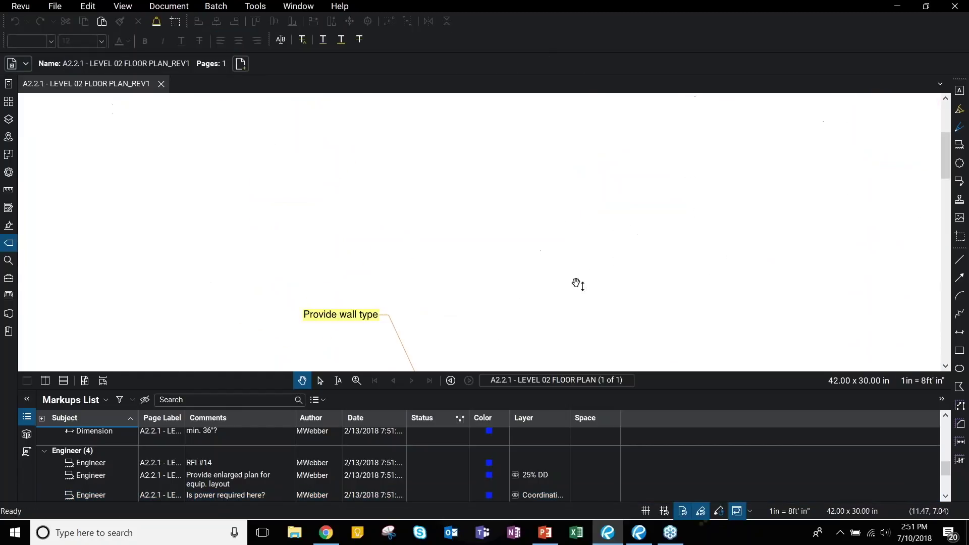
scroll(513, 246, "down", 15)
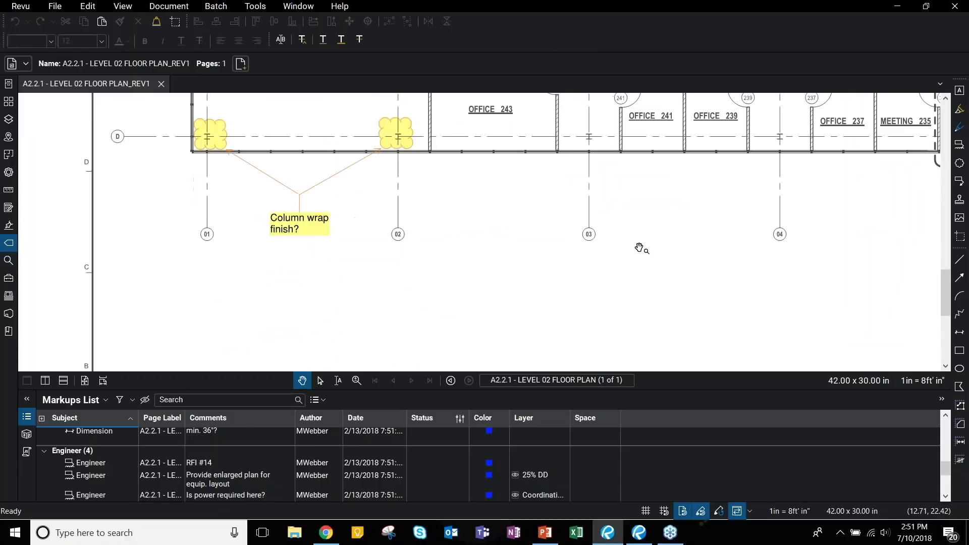
scroll(629, 234, "down", 6)
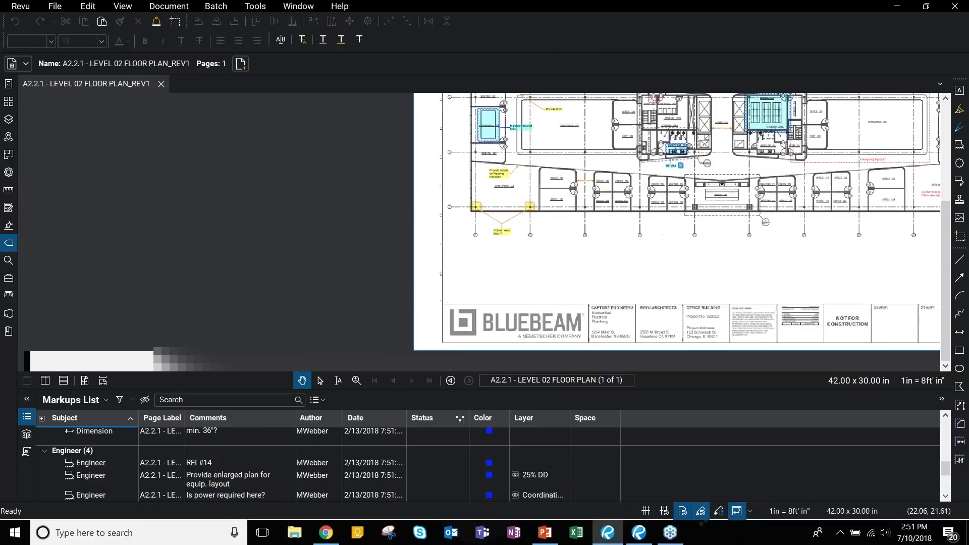
scroll(676, 290, "up", 8)
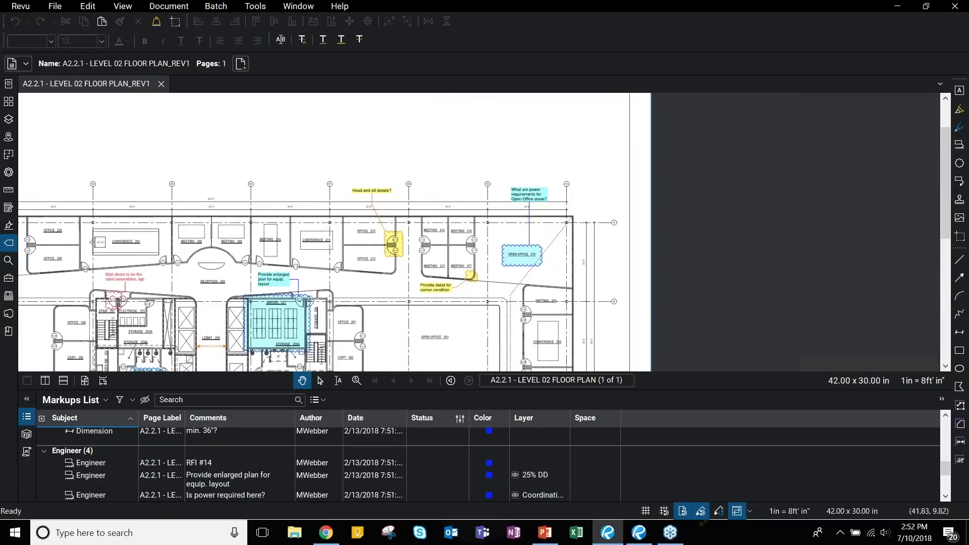
scroll(641, 268, "down", 2)
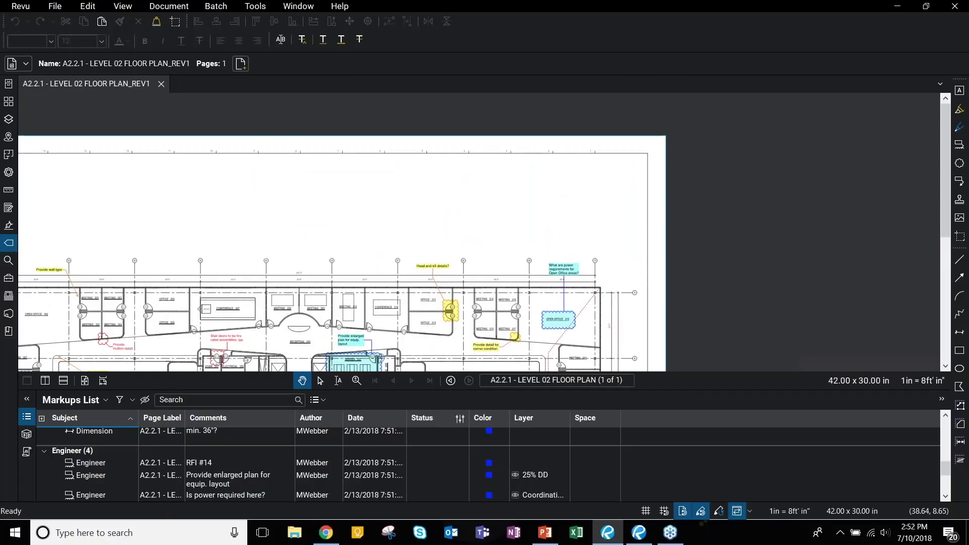
scroll(608, 250, "down", 1)
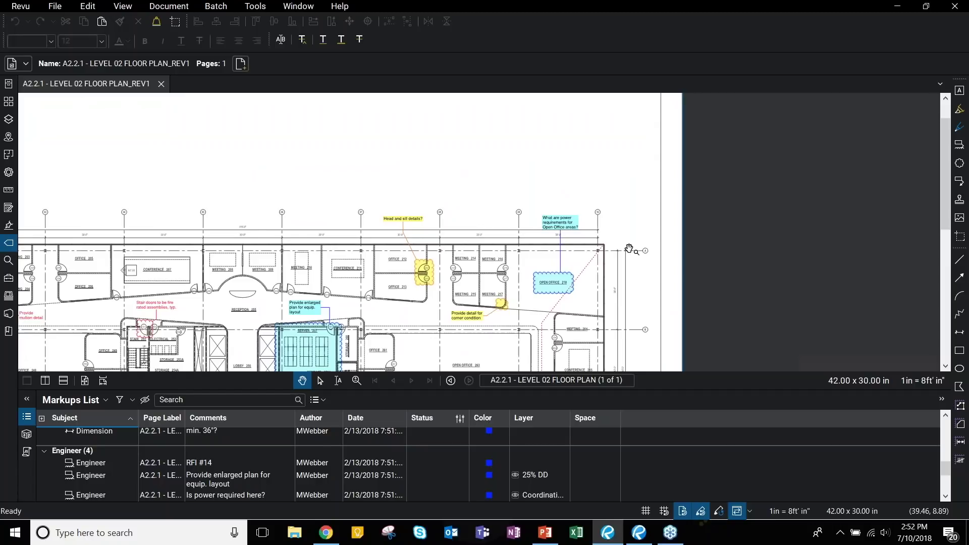
left_click_drag(694, 201, 757, 232)
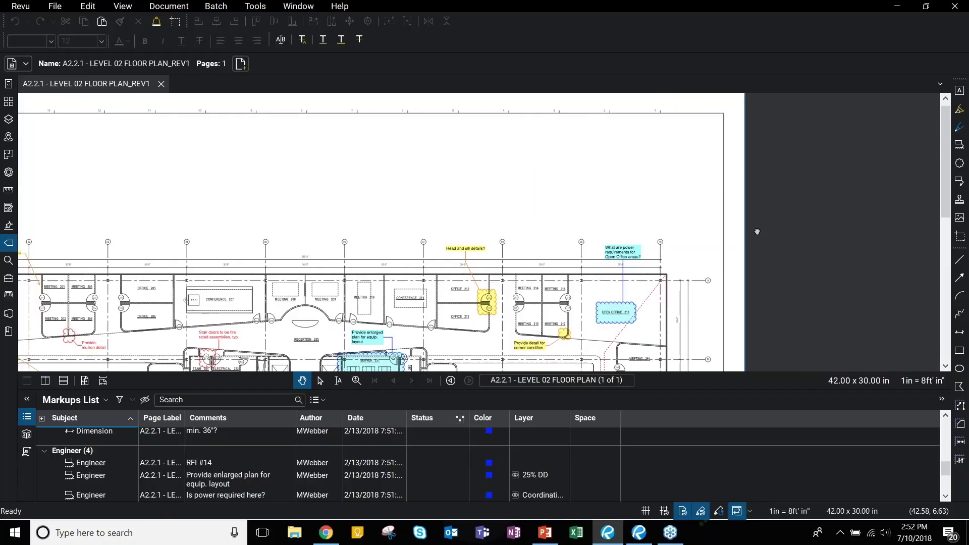
left_click_drag(758, 225, 777, 229)
scroll(777, 229, "down", 4)
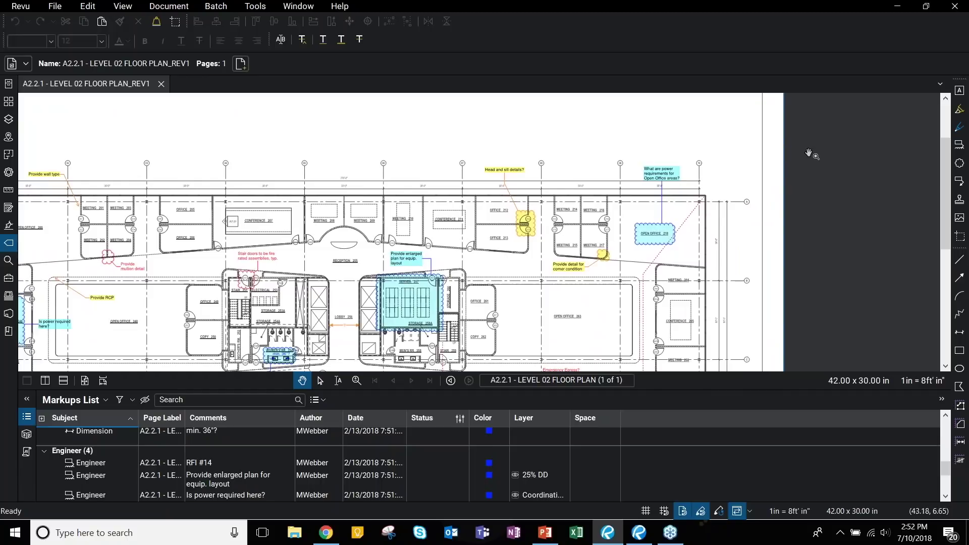
Take a snapshot of the upper-right corner of the floor plan, including the open office power requirements markup.
key("g")
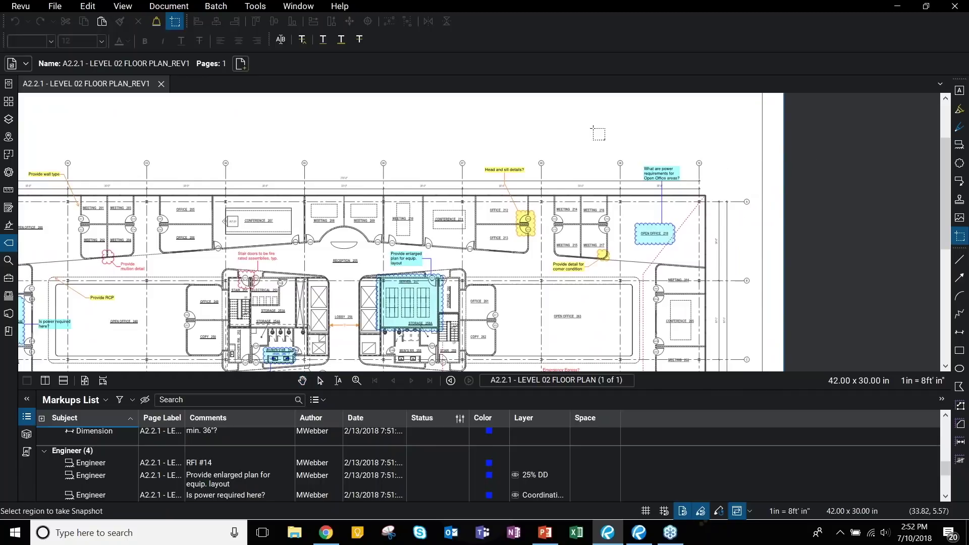
left_click_drag(520, 114, 763, 334)
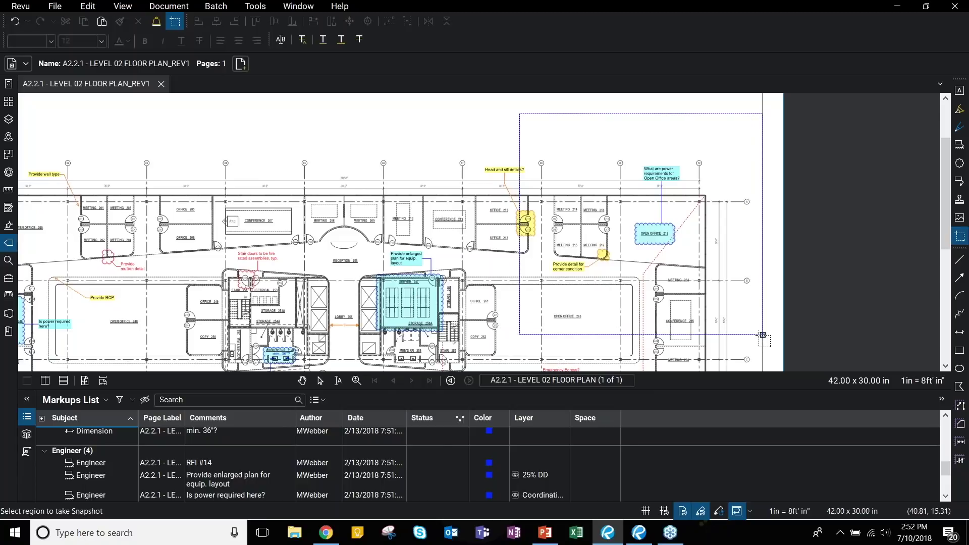
left_click_drag(763, 335, 763, 335)
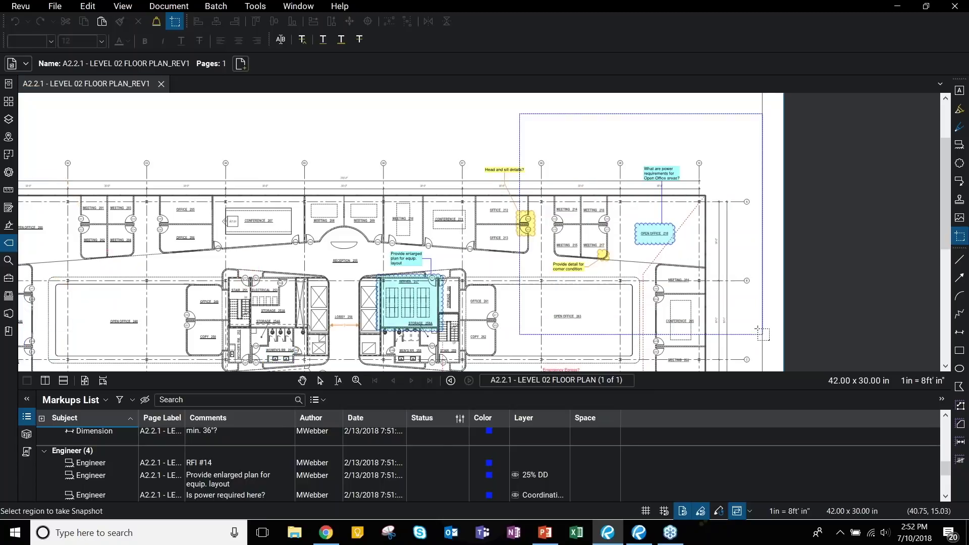
scroll(711, 208, "down", 5)
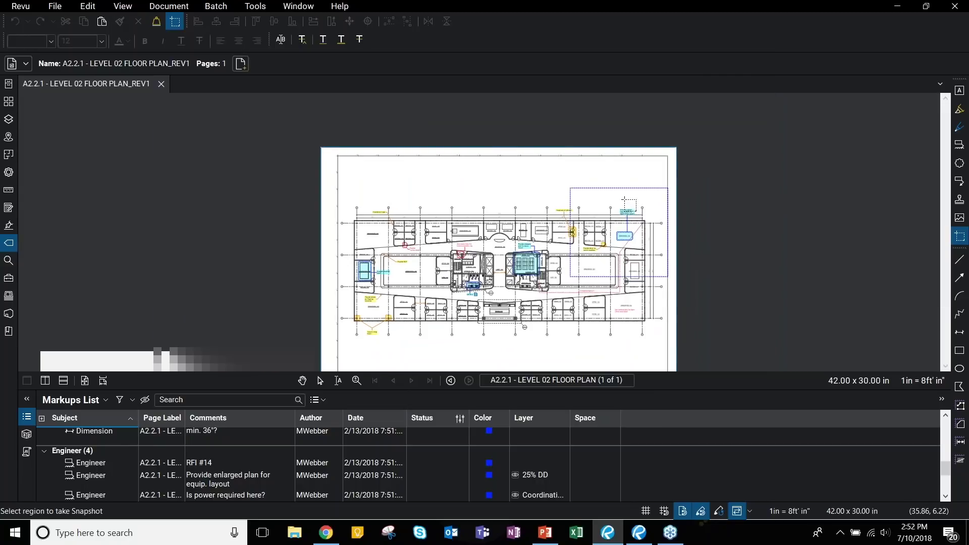
Paste the snapshot onto the sheet and place it above the upper-right corner of the floor plan.
key("ctrl+v")
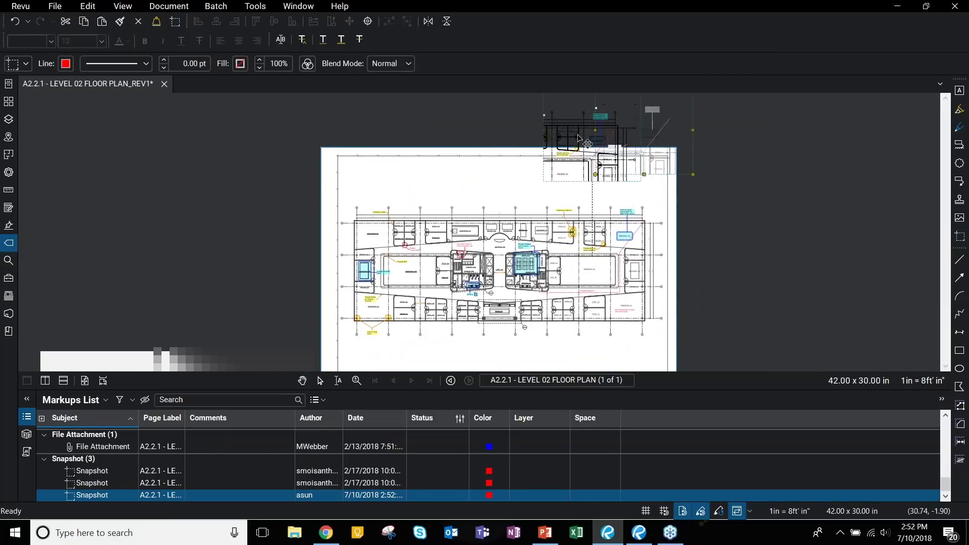
left_click_drag(600, 158, 551, 161)
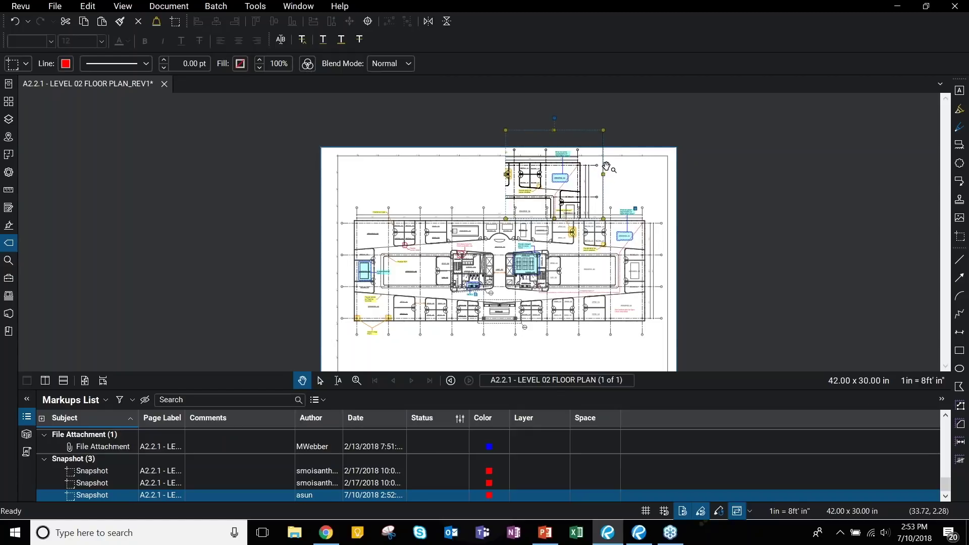
left_click_drag(562, 179, 629, 161)
key("Escape")
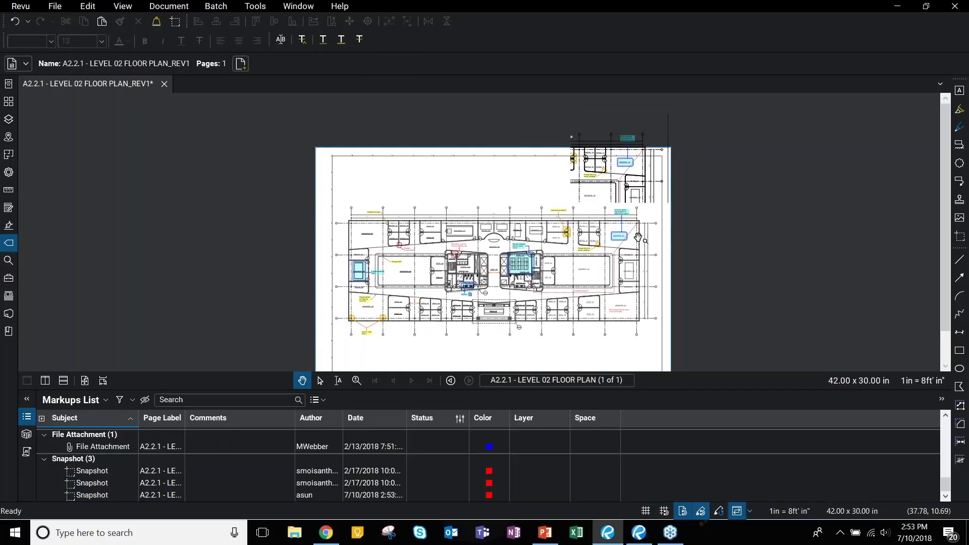
scroll(639, 238, "up", 2)
scroll(639, 237, "up", 2)
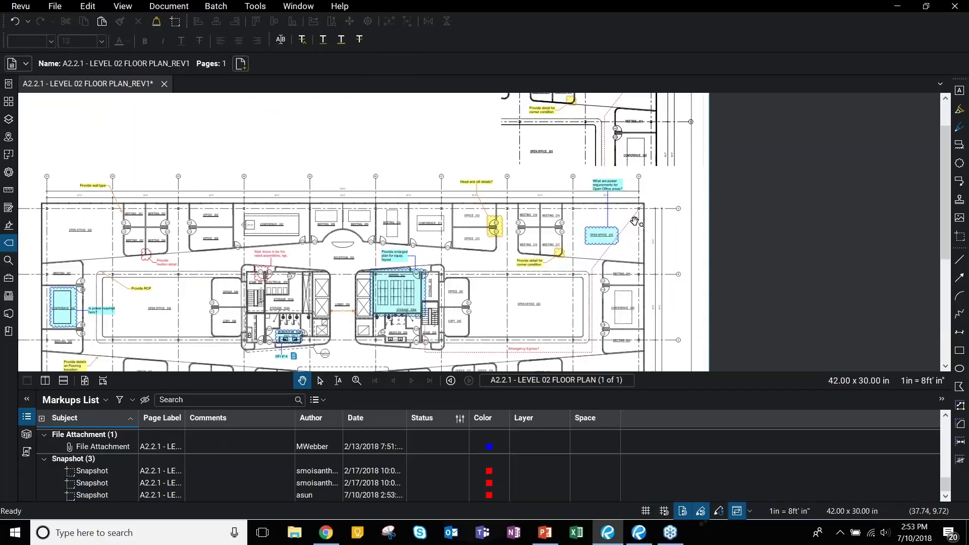
Take a second snapshot of the floor plan's upper-right corner, without the markups, and paste it left of the first pasted snapshot.
key("g")
left_click_drag(496, 167, 691, 319)
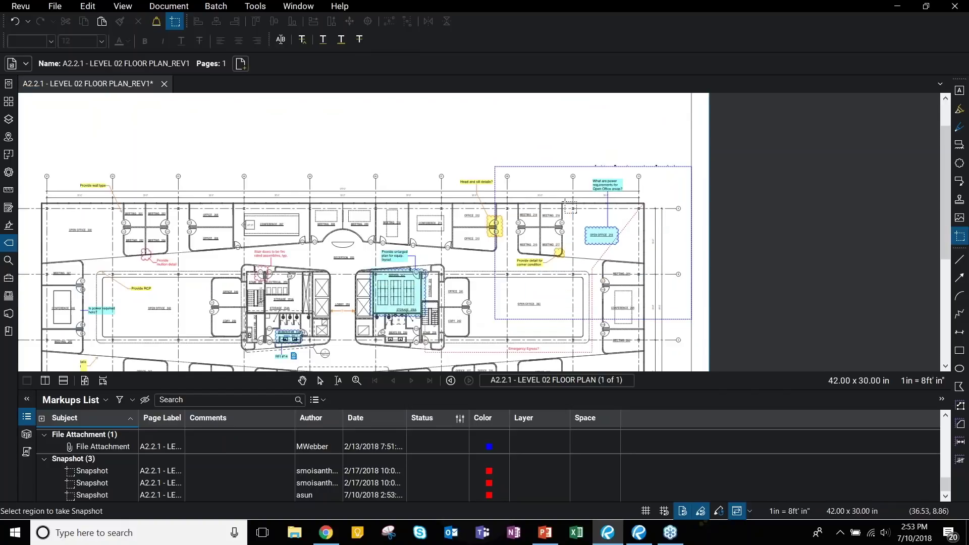
scroll(462, 220, "down", 3)
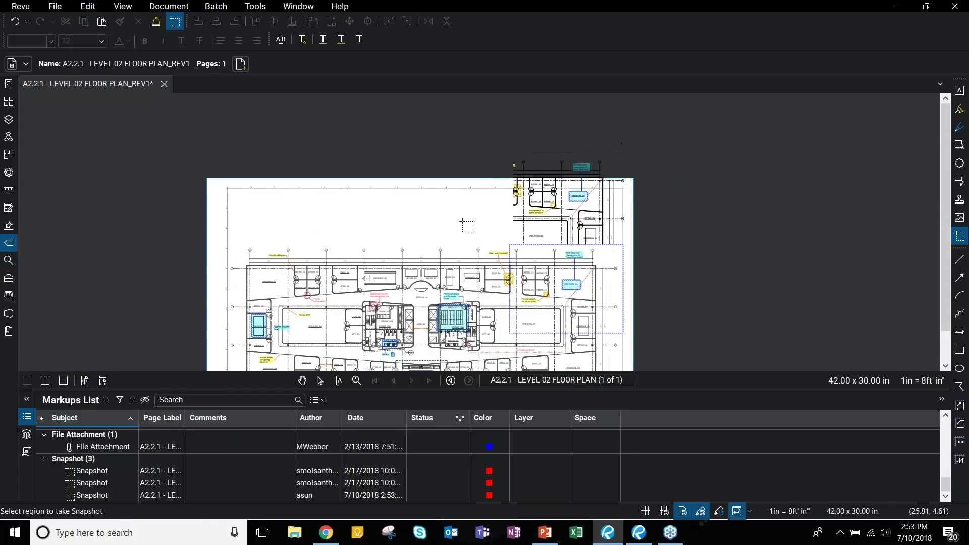
left_click(504, 166)
left_click_drag(505, 166, 439, 201)
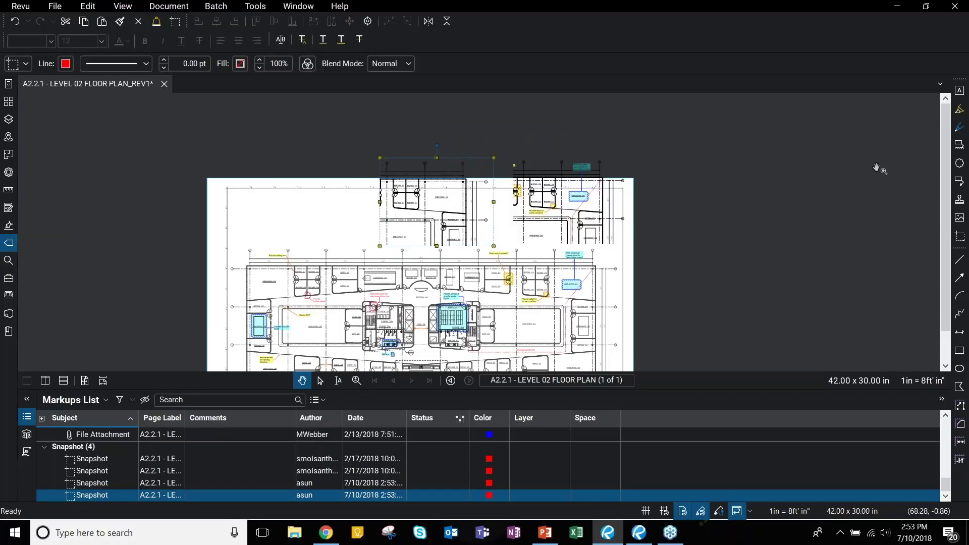
left_click(728, 150)
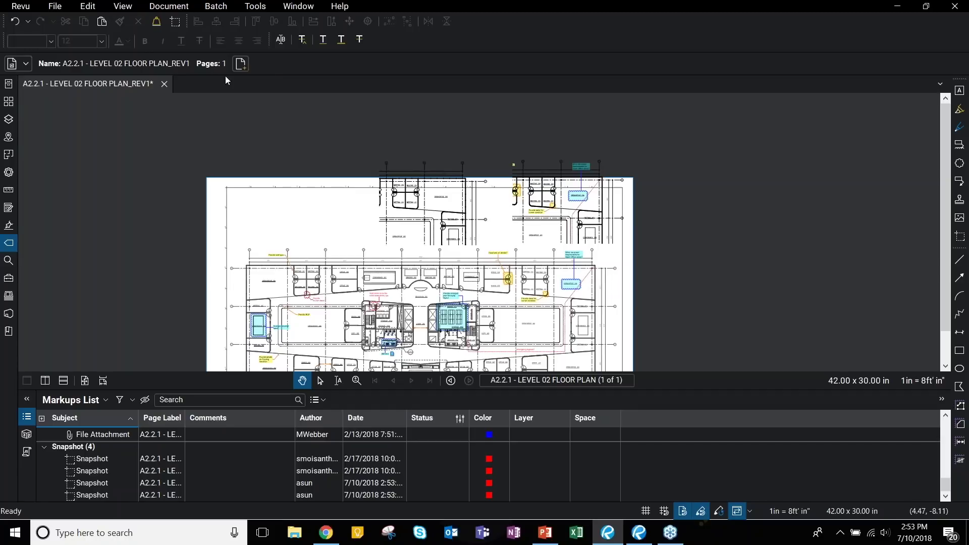
Switch Revu to View Mode and dismiss the notice about the mode.
left_click(20, 6)
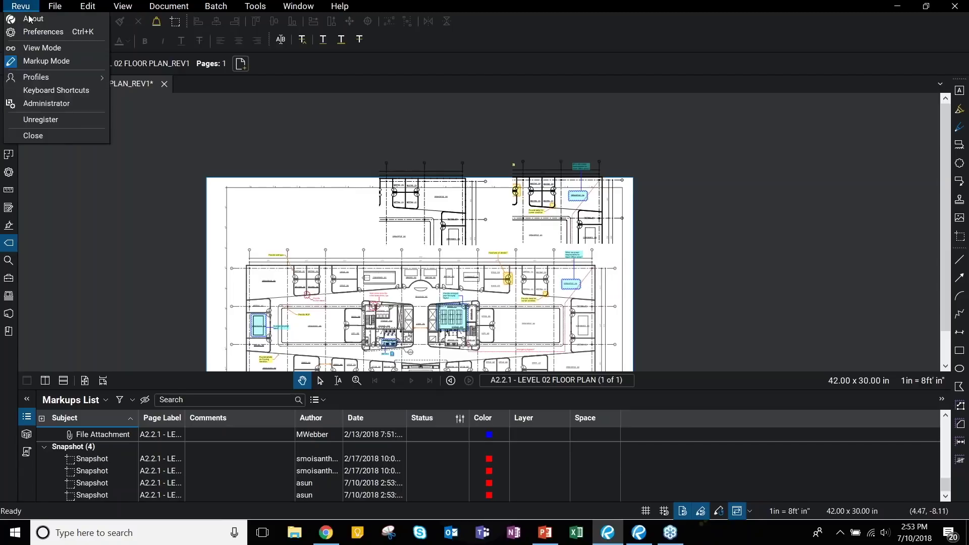
left_click(60, 48)
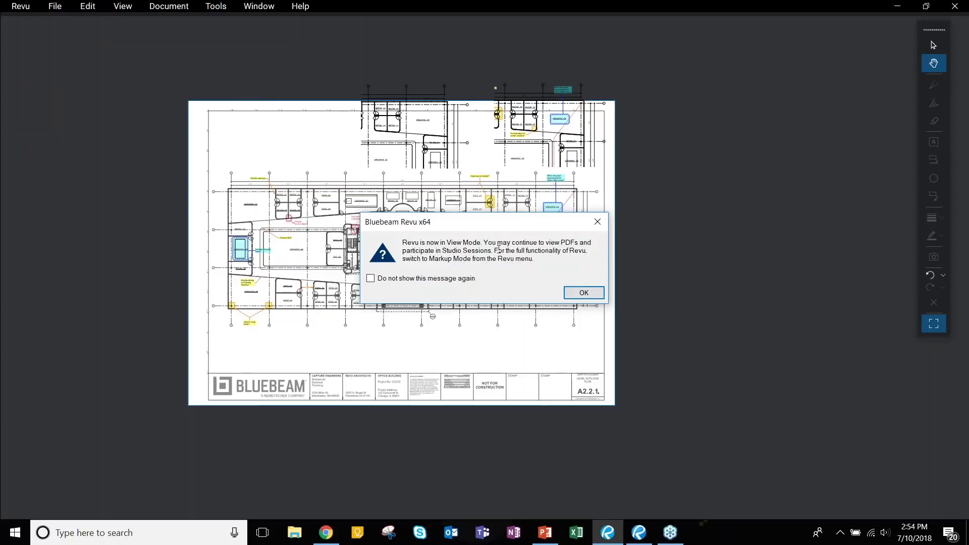
left_click(591, 294)
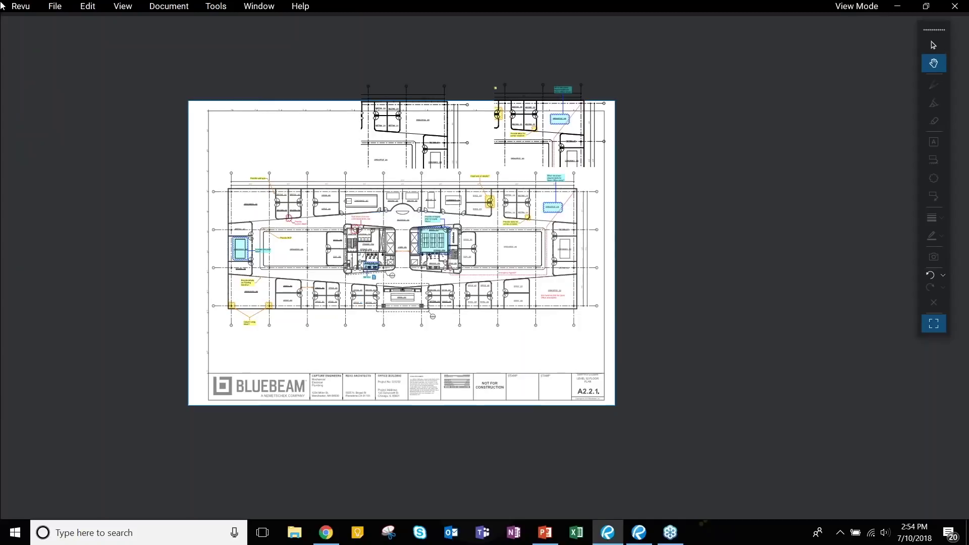
Return Revu to Markup Mode, dismiss the license server warning and bring the whole floor plan sheet into view.
left_click(20, 6)
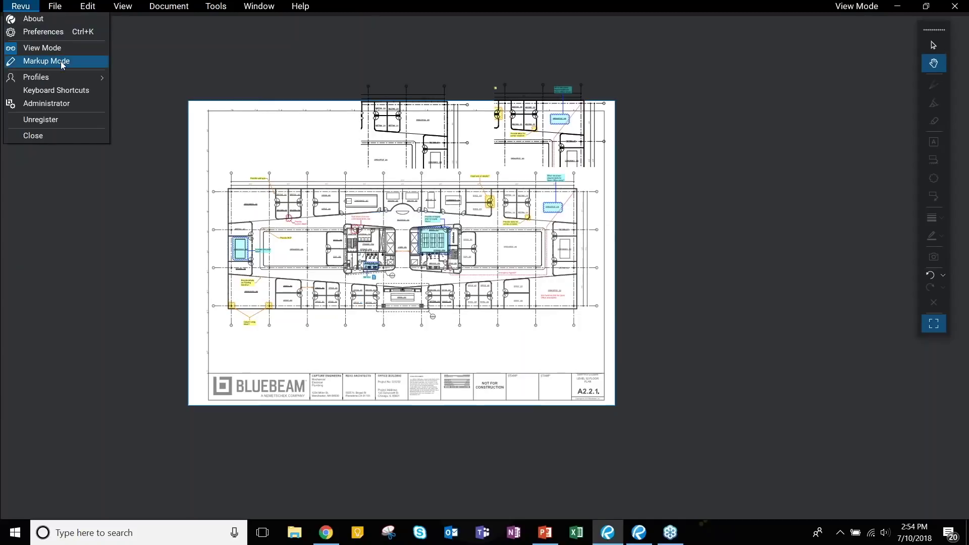
left_click(61, 61)
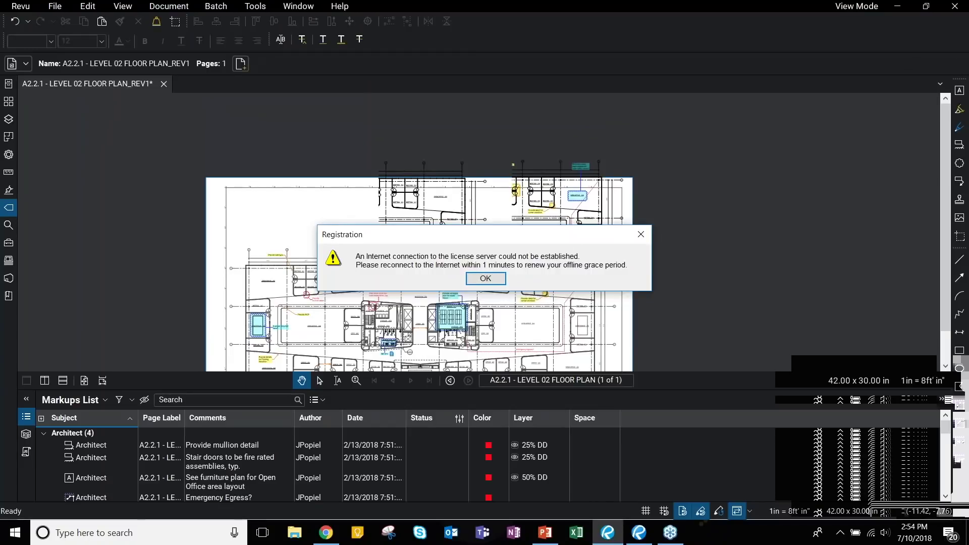
left_click(486, 278)
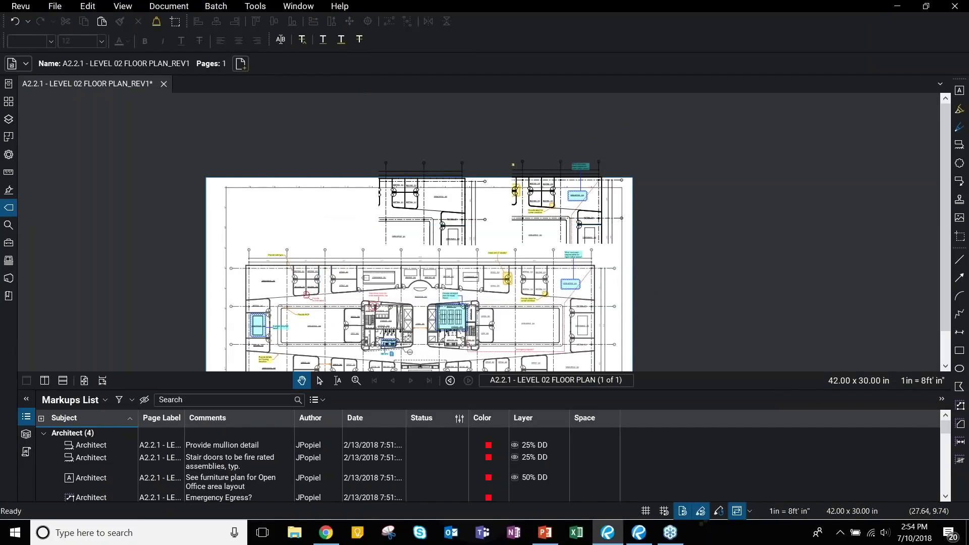
scroll(691, 225, "down", 3)
scroll(696, 197, "up", 3)
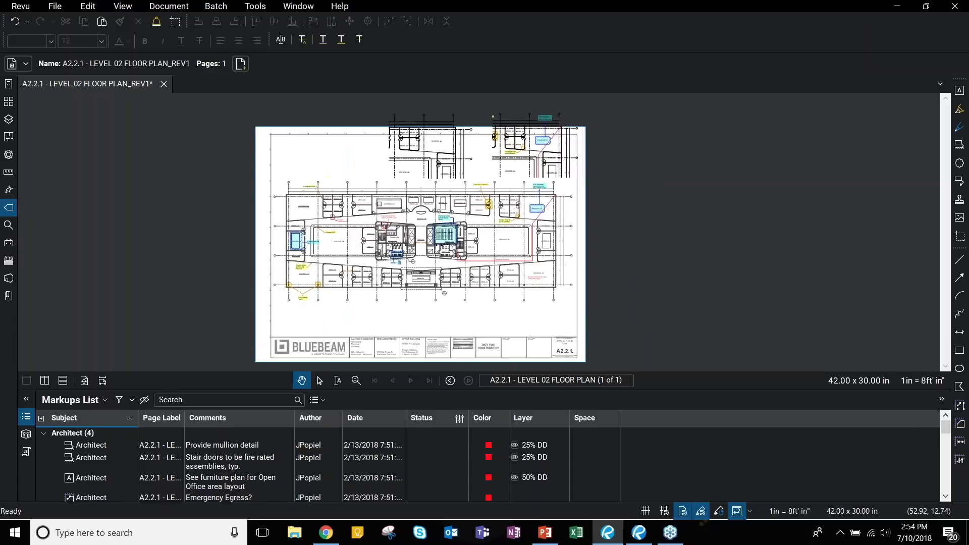
left_click_drag(449, 189, 528, 218)
scroll(528, 218, "down", 1)
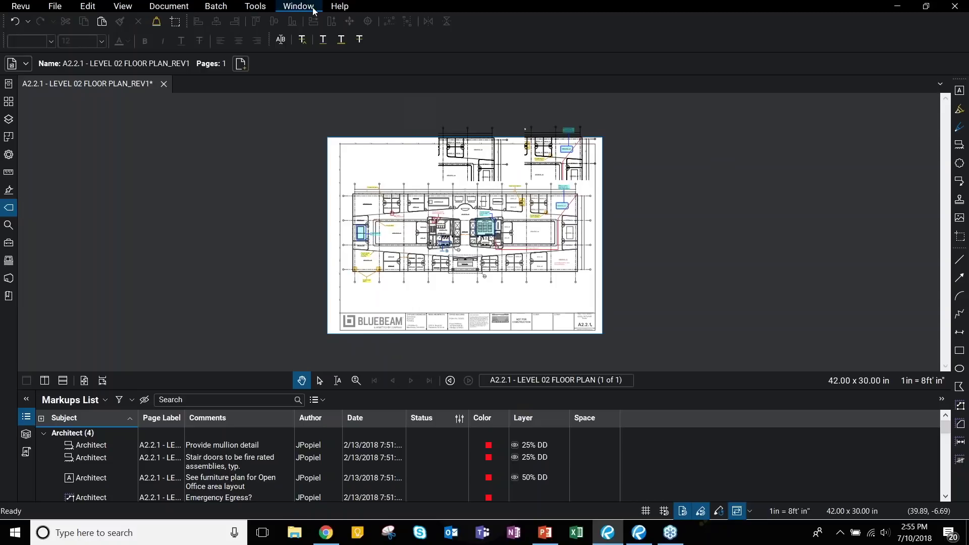
Launch the Revu tutorials, look over the Markup Tools tutorial down to its sample floor plan option, and close it.
left_click(340, 7)
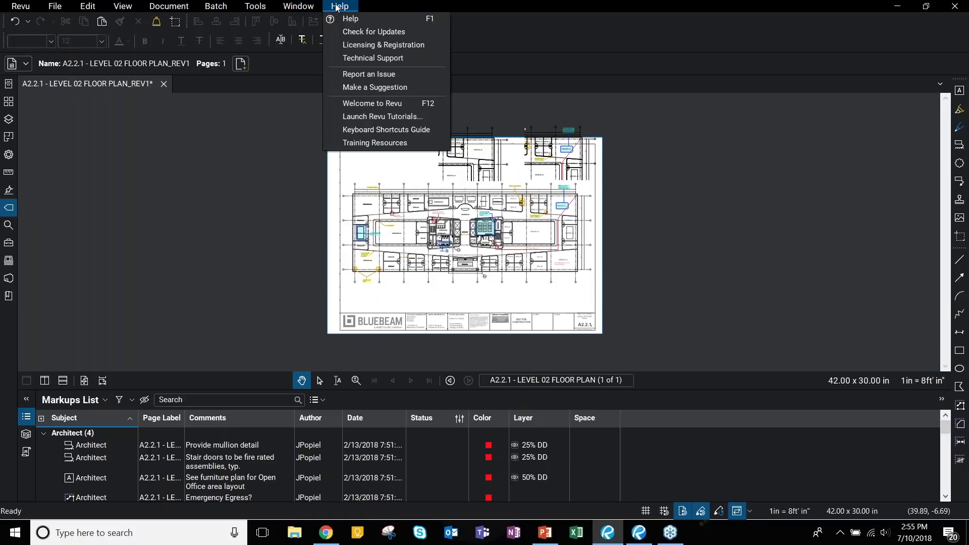
left_click(427, 116)
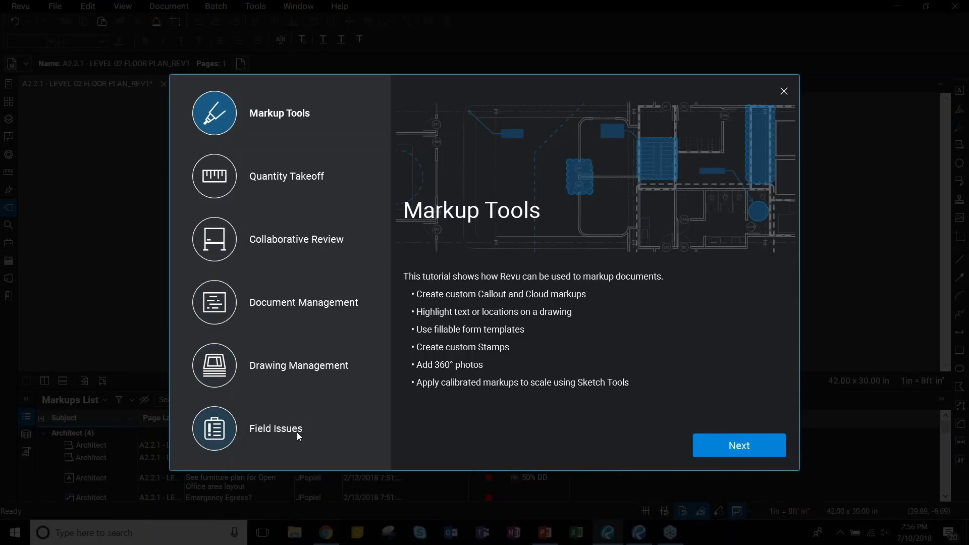
left_click(750, 448)
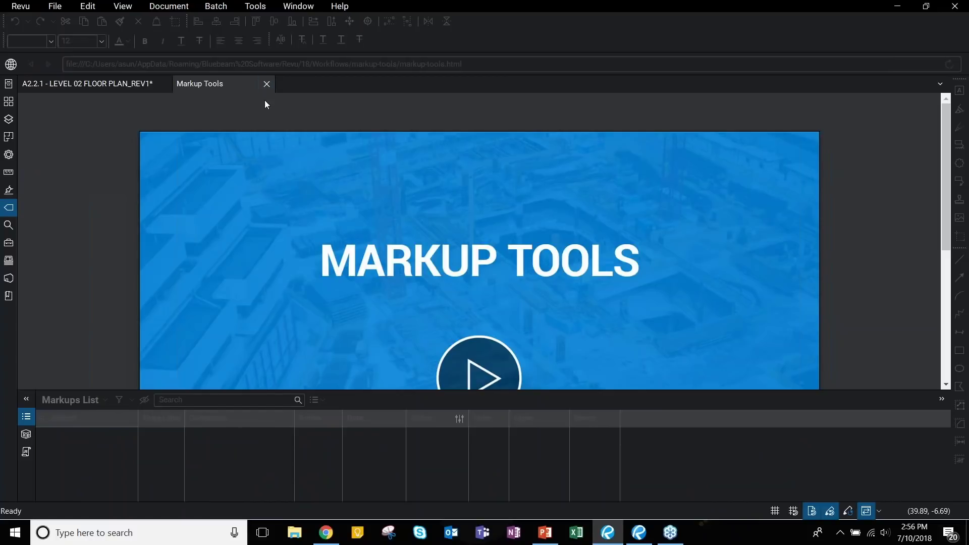
scroll(515, 276, "down", 5)
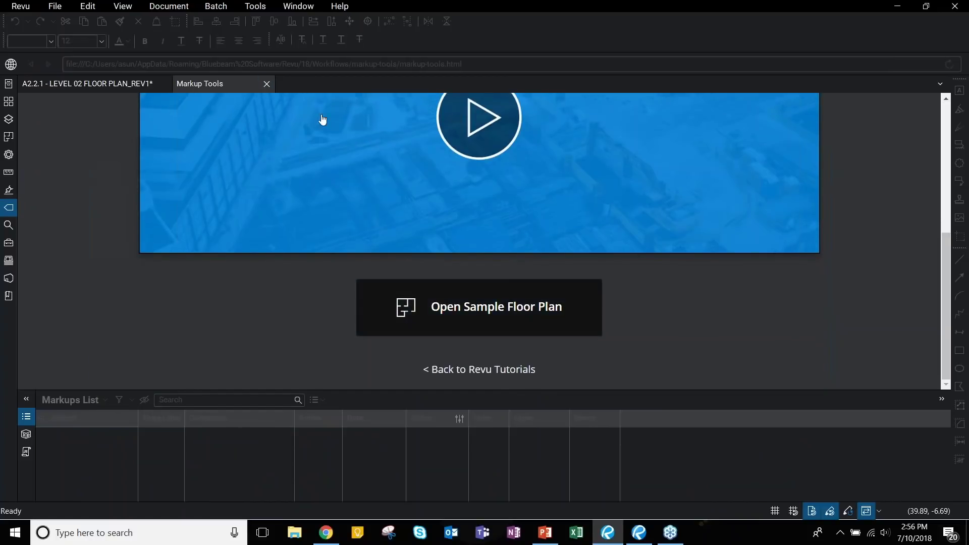
left_click(266, 84)
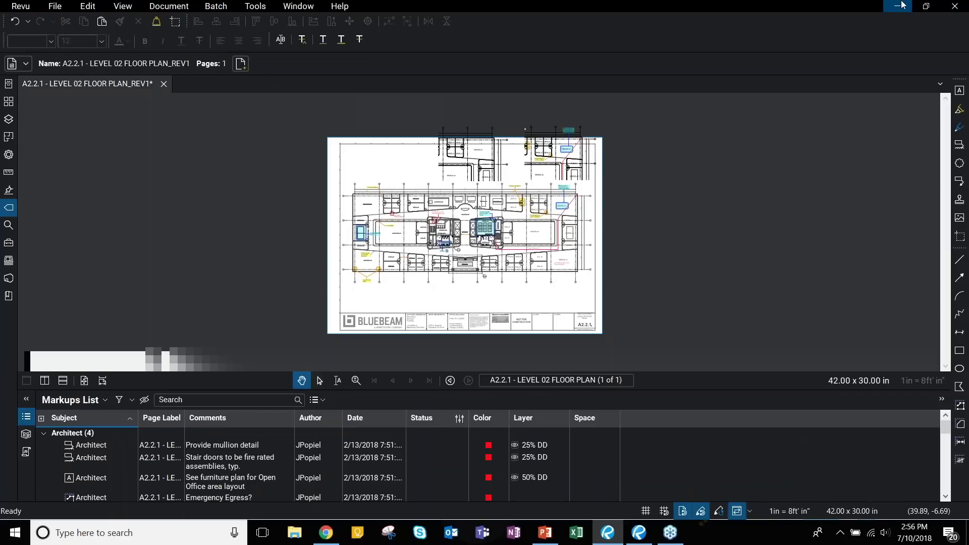
Switch to the "Where did it go?" Revu 2018 interface changes page in Chrome and examine its list of relocated commands.
left_click_drag(522, 148, 510, 143)
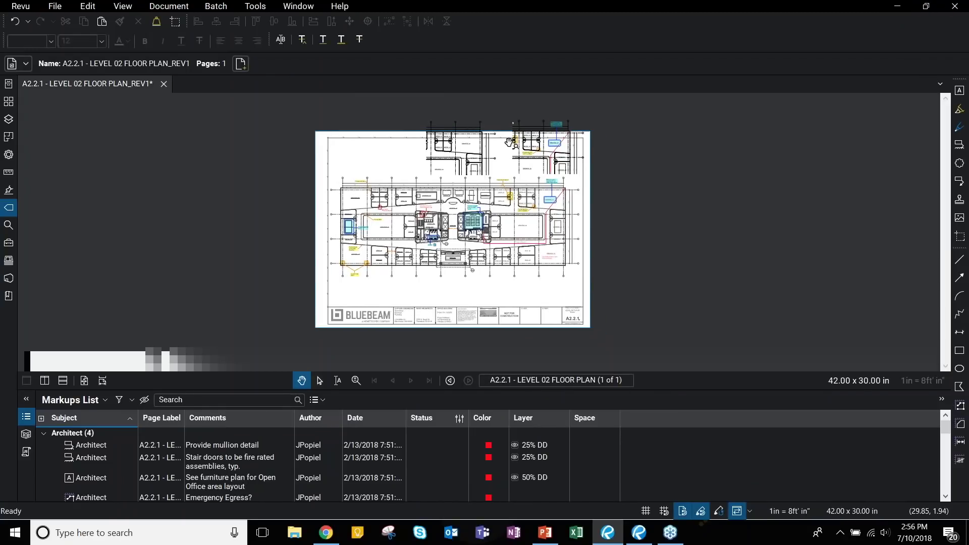
left_click(904, 6)
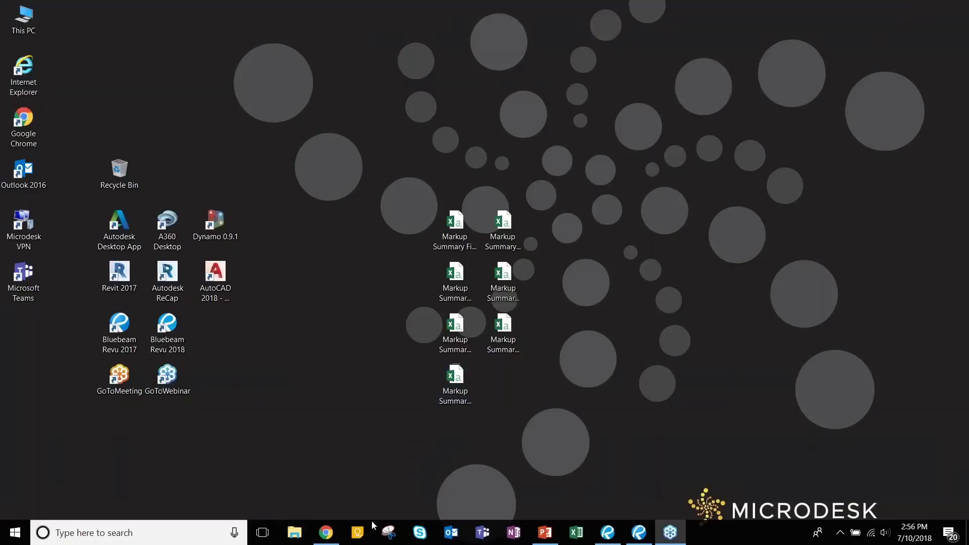
left_click(326, 532)
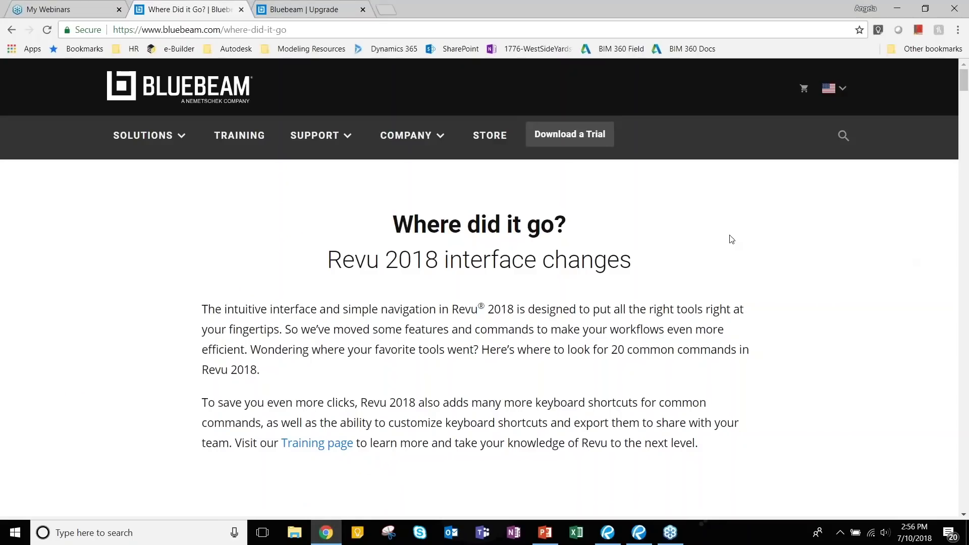
scroll(606, 212, "down", 3)
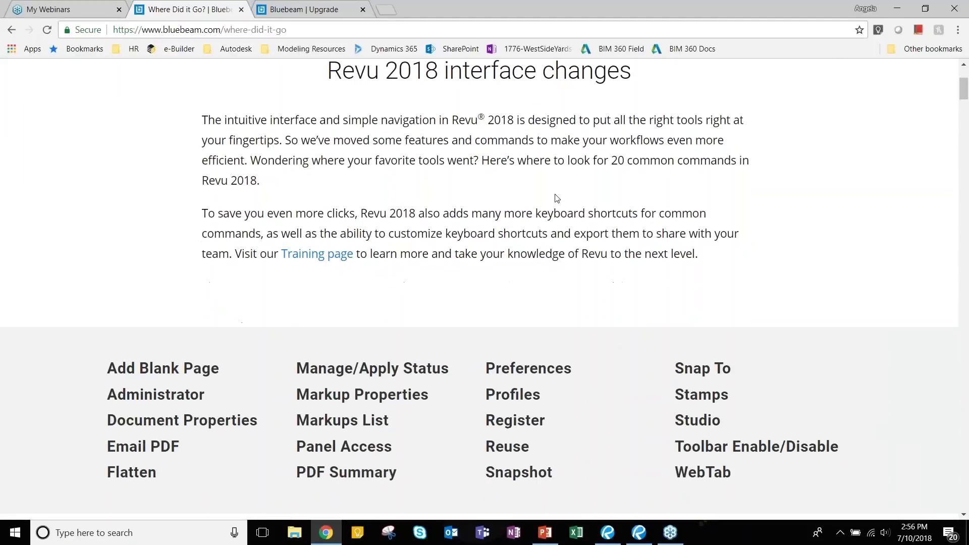
scroll(557, 198, "down", 4)
scroll(411, 193, "up", 7)
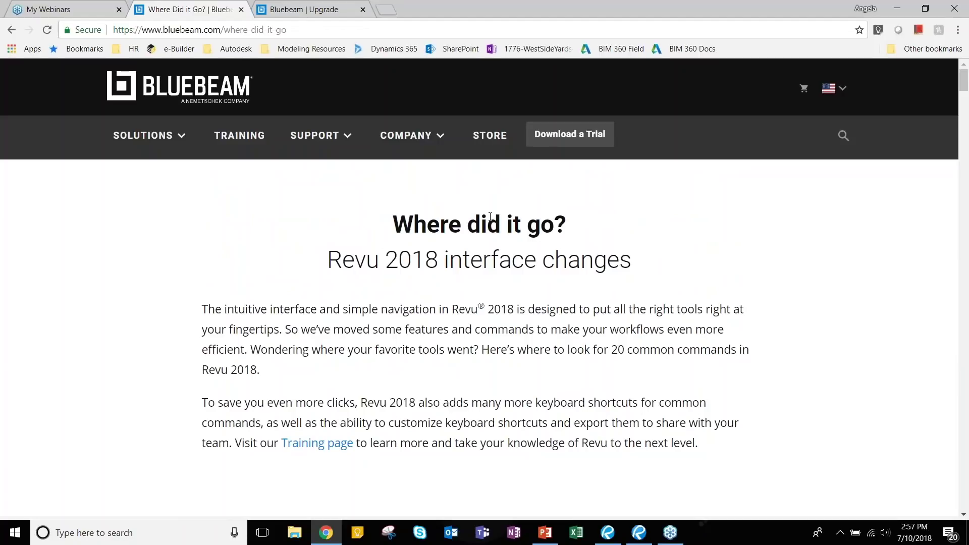
scroll(490, 217, "down", 6)
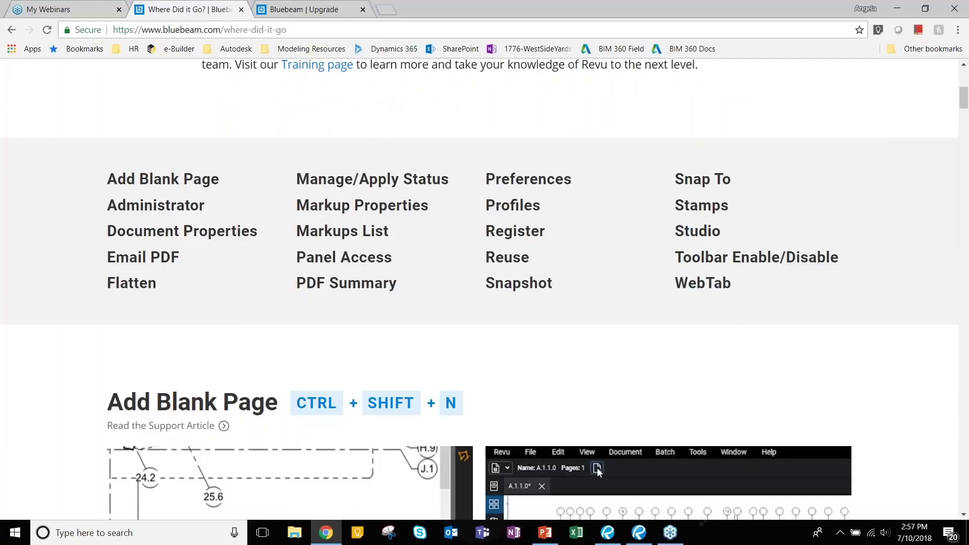
Examine the old and new interface comparisons for the relocated commands, from Add Blank Page down to WebTab.
scroll(530, 192, "down", 5)
scroll(530, 194, "up", 1)
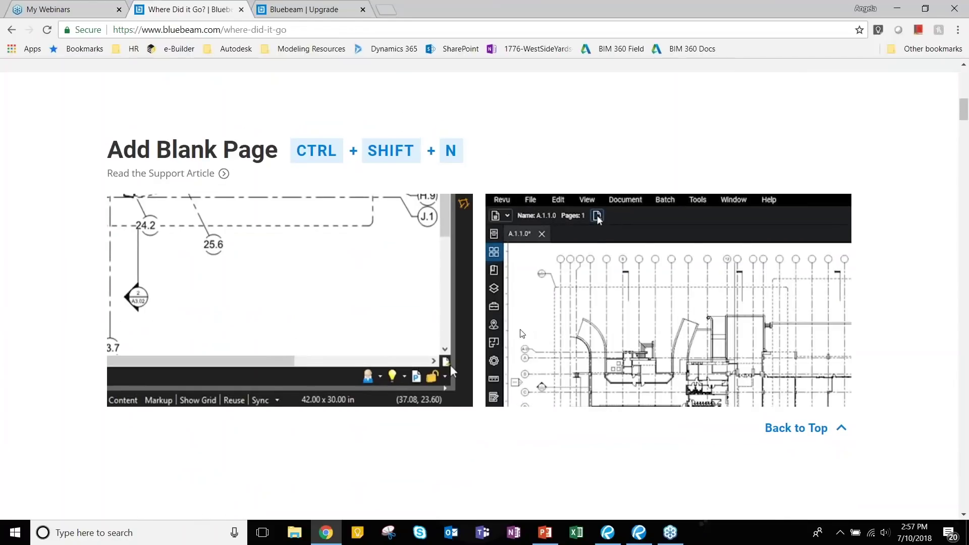
scroll(700, 233, "down", 1)
scroll(701, 234, "down", 20)
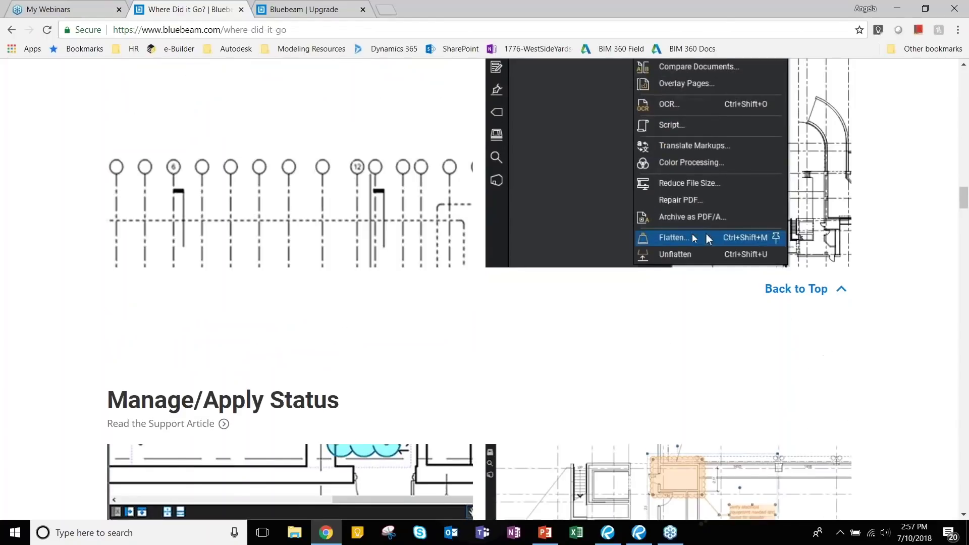
scroll(707, 235, "down", 9)
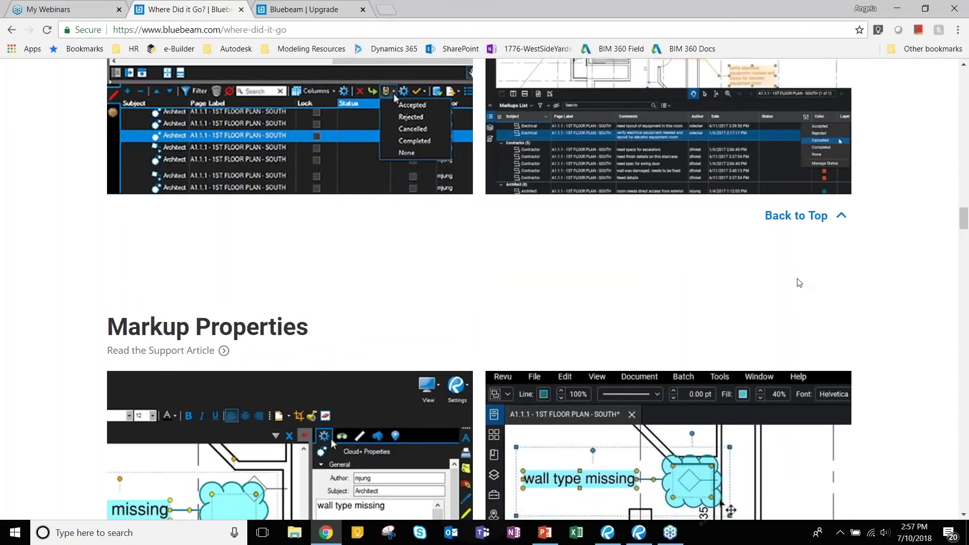
scroll(707, 233, "down", 6)
scroll(732, 219, "down", 1)
scroll(732, 220, "down", 20)
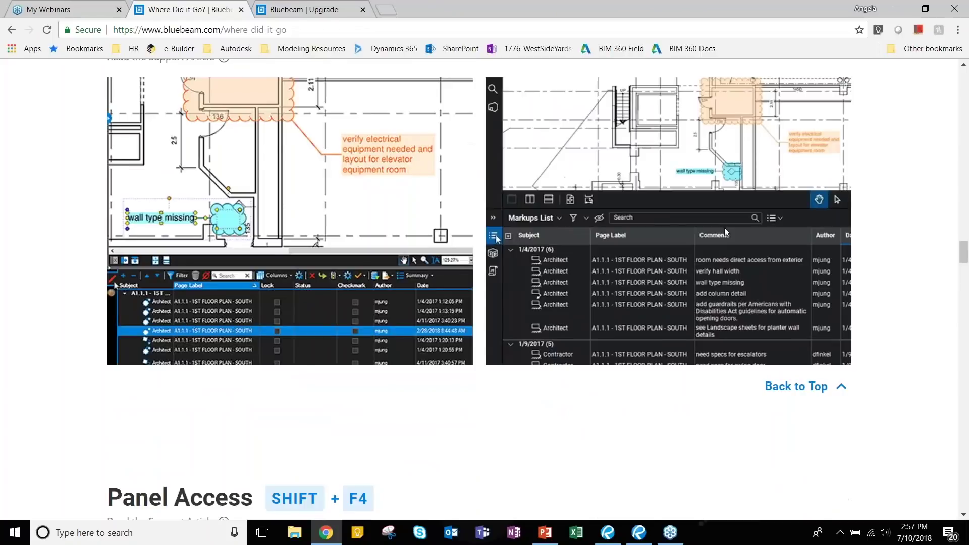
scroll(728, 217, "down", 4)
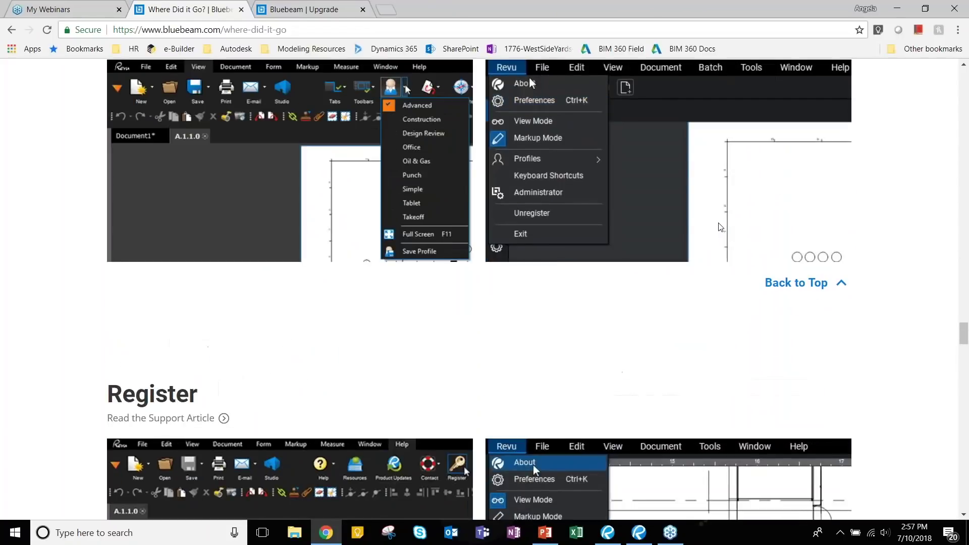
scroll(722, 222, "down", 10)
scroll(707, 226, "down", 6)
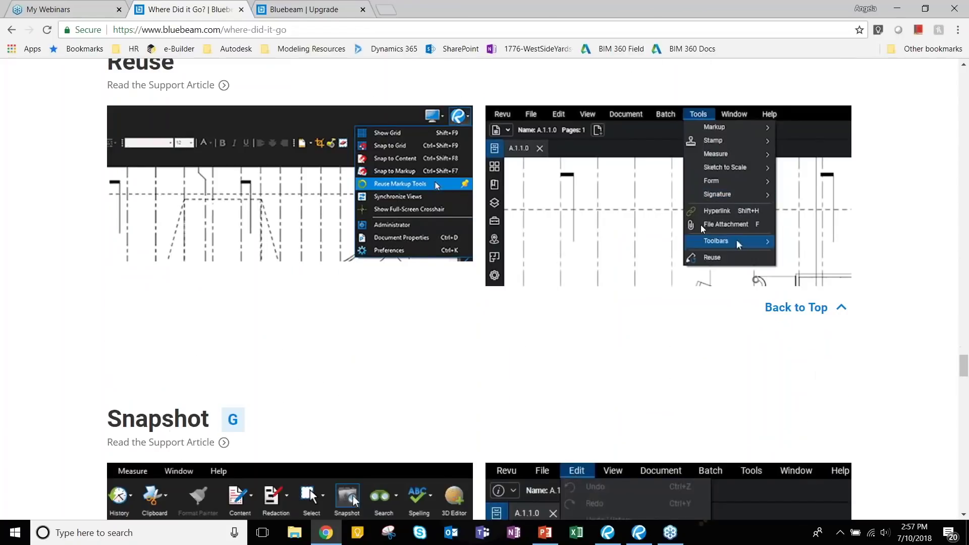
scroll(702, 227, "down", 9)
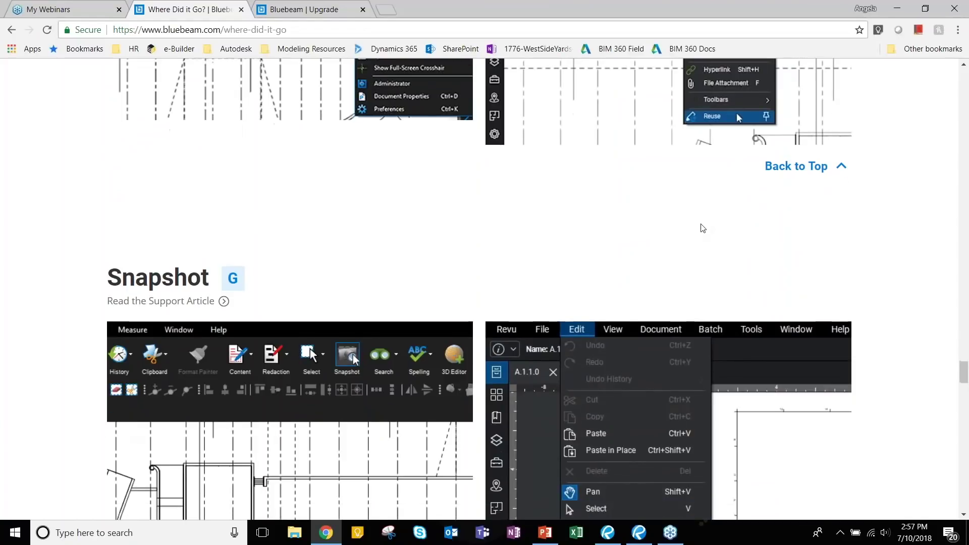
scroll(699, 223, "down", 9)
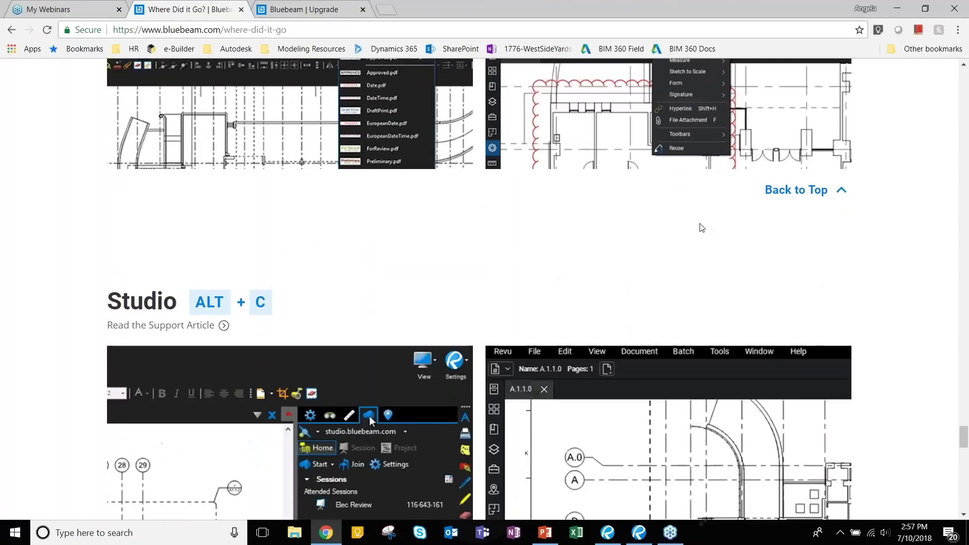
scroll(702, 227, "down", 6)
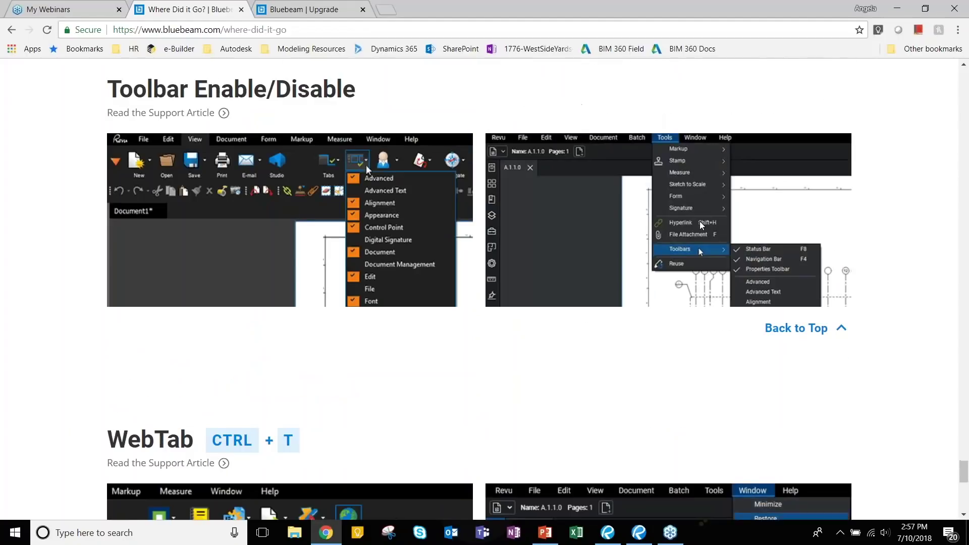
scroll(668, 216, "down", 10)
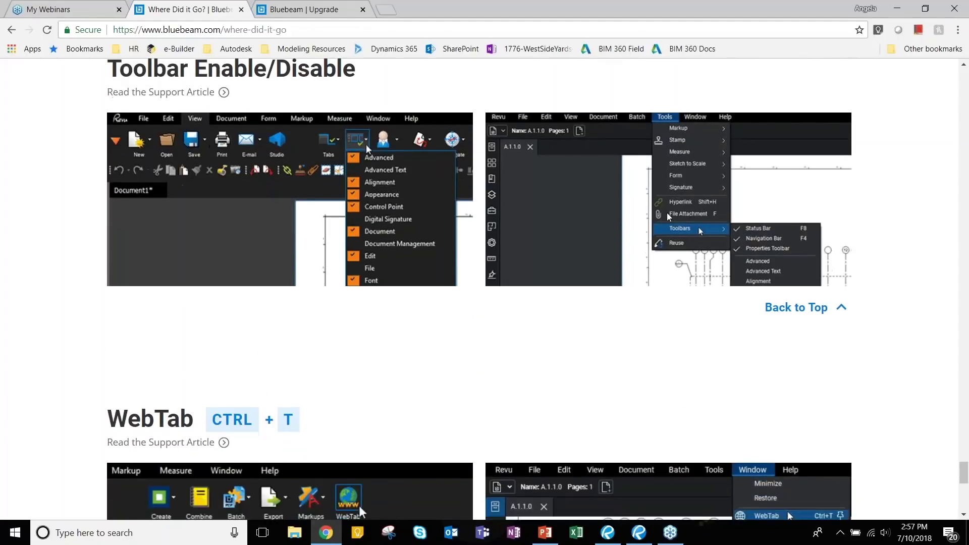
Look back through the command comparisons from WebTab up to Markup Properties.
scroll(668, 216, "up", 17)
scroll(669, 214, "up", 20)
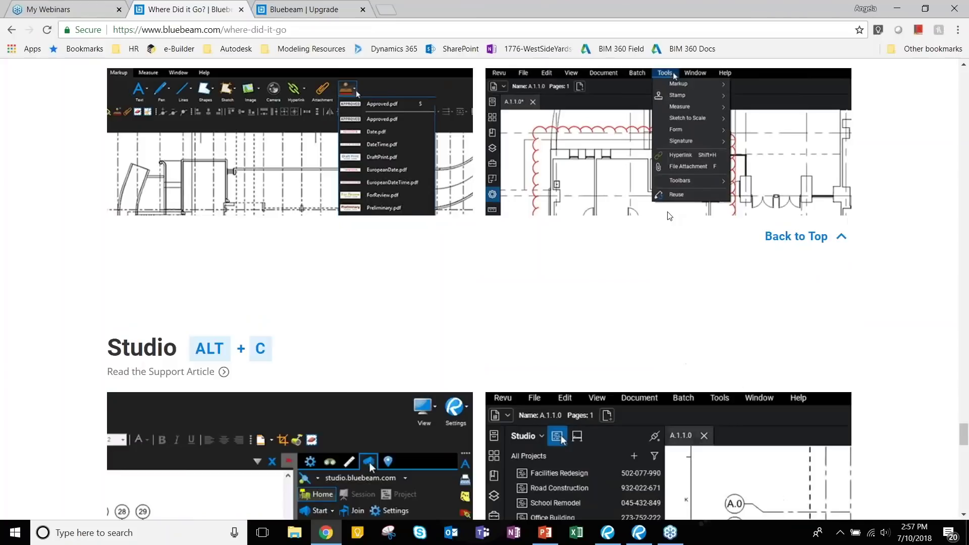
scroll(668, 216, "up", 8)
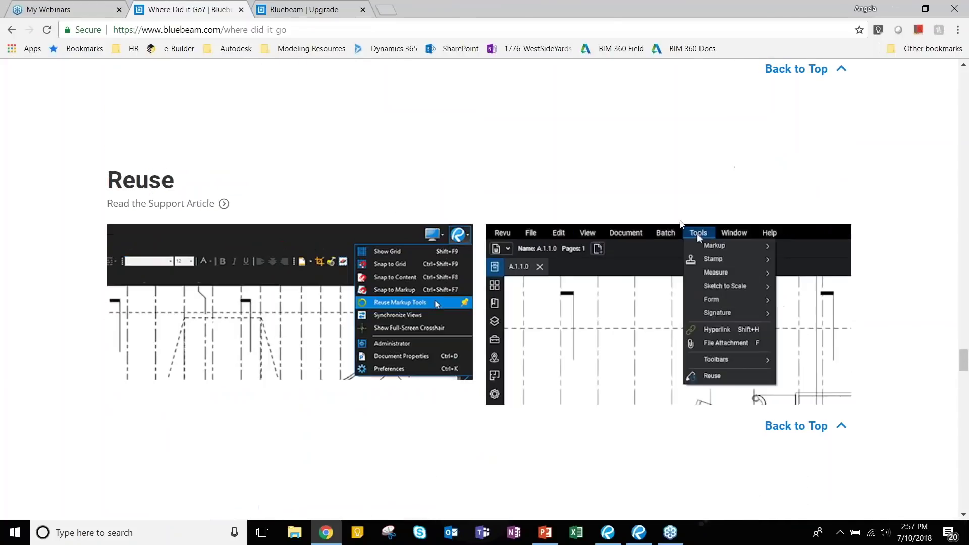
scroll(712, 215, "up", 8)
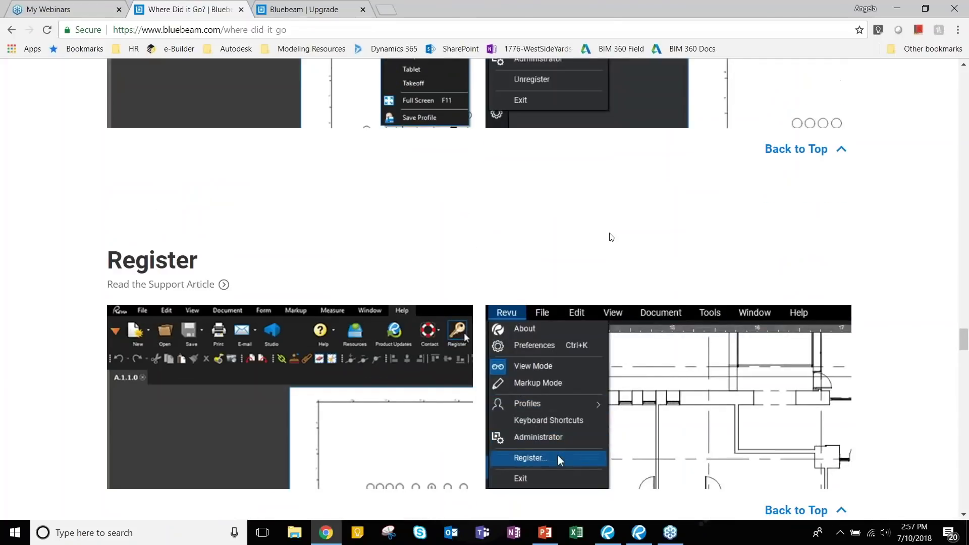
scroll(668, 238, "up", 15)
scroll(657, 232, "up", 15)
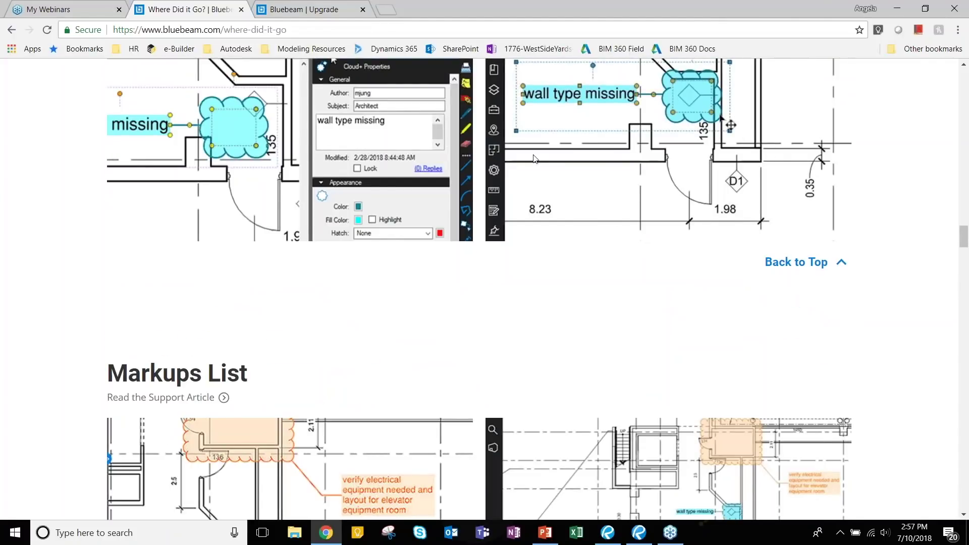
scroll(594, 197, "up", 6)
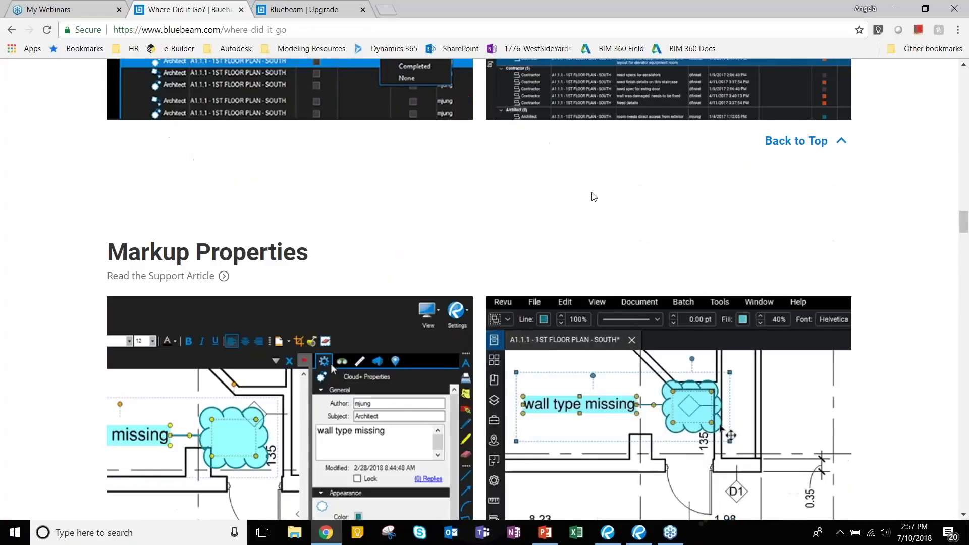